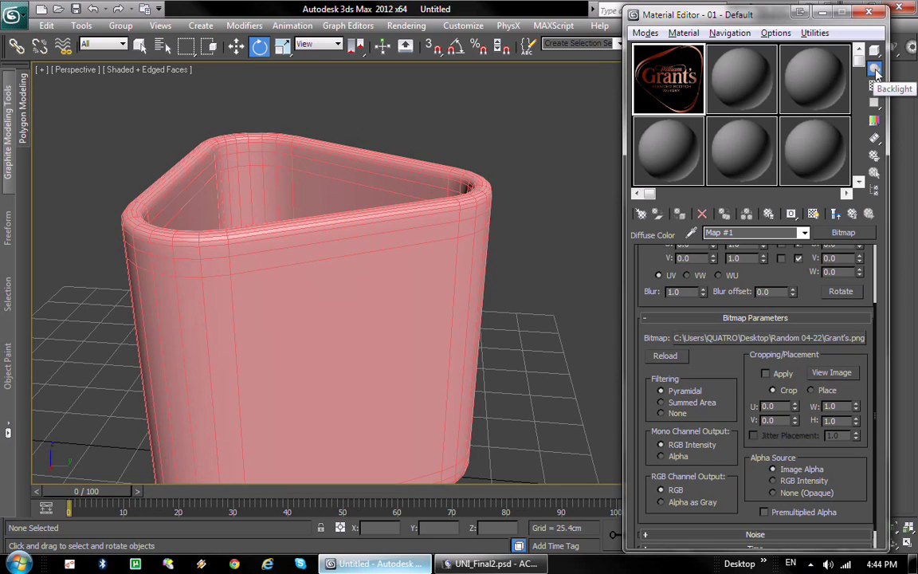
- Preview the first material sample on a cube and turn on the end-result display for its bitmap level
left_click_drag(875, 51, 891, 49)
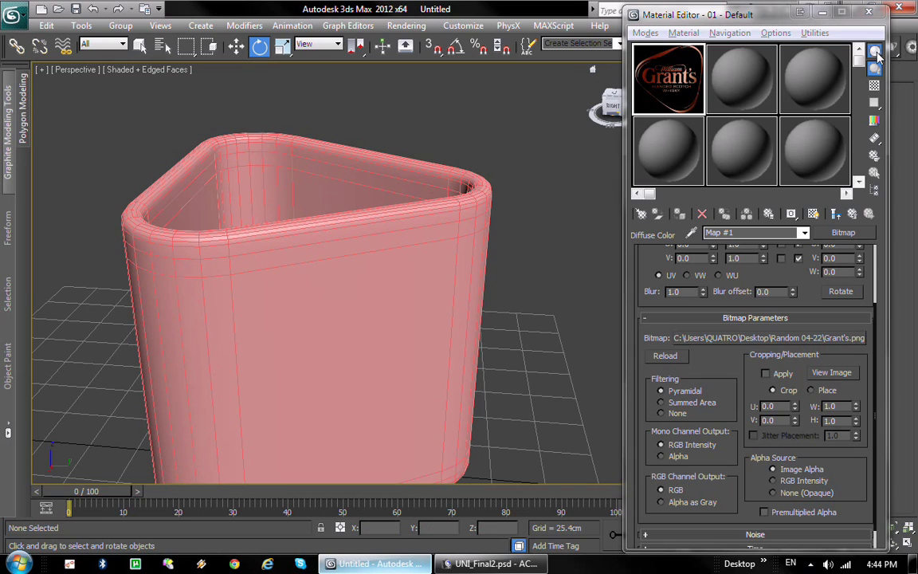
left_click_drag(875, 51, 909, 52)
left_click(836, 214)
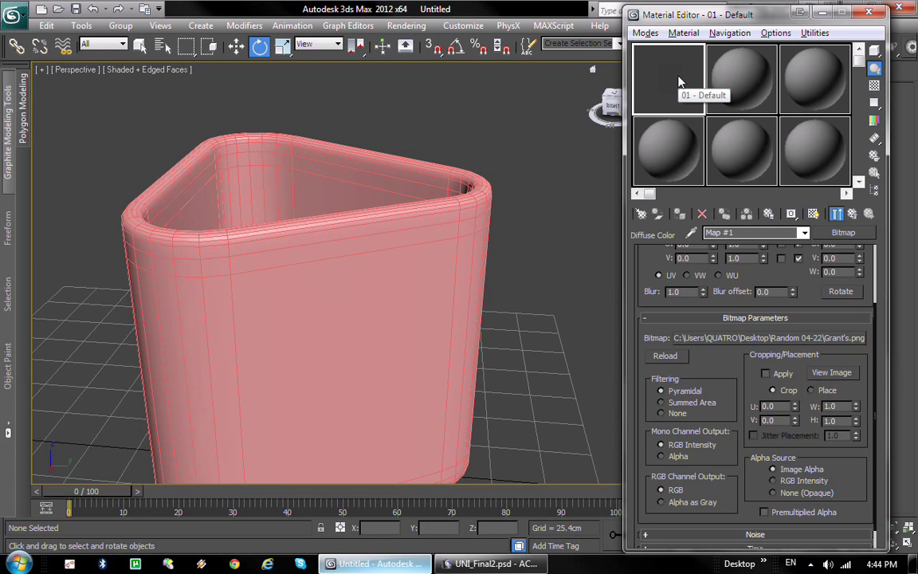
- Assign the 01 - Default material to the triangular container and show its Grant's texture shaded in the viewport
left_click_drag(679, 82, 348, 287)
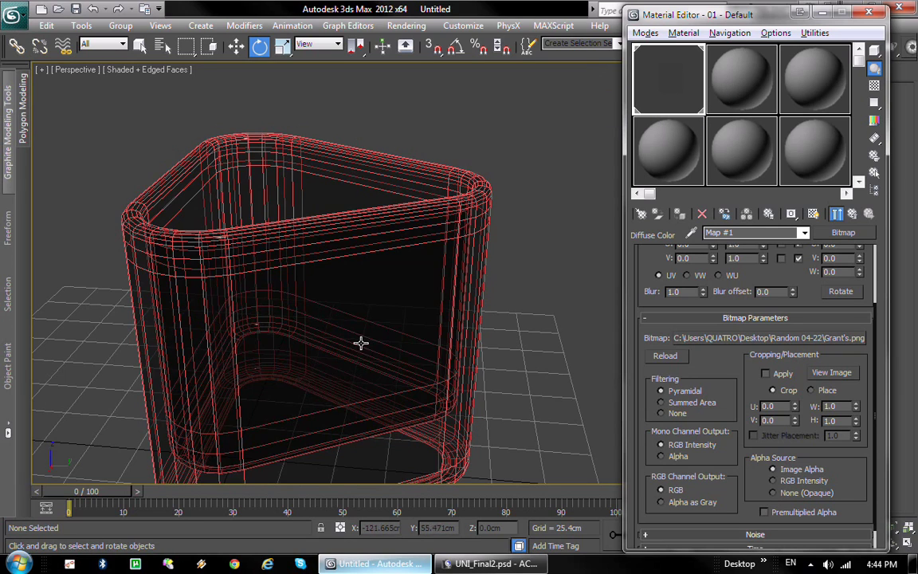
middle_click_drag(357, 334, 322, 283)
left_click(813, 214)
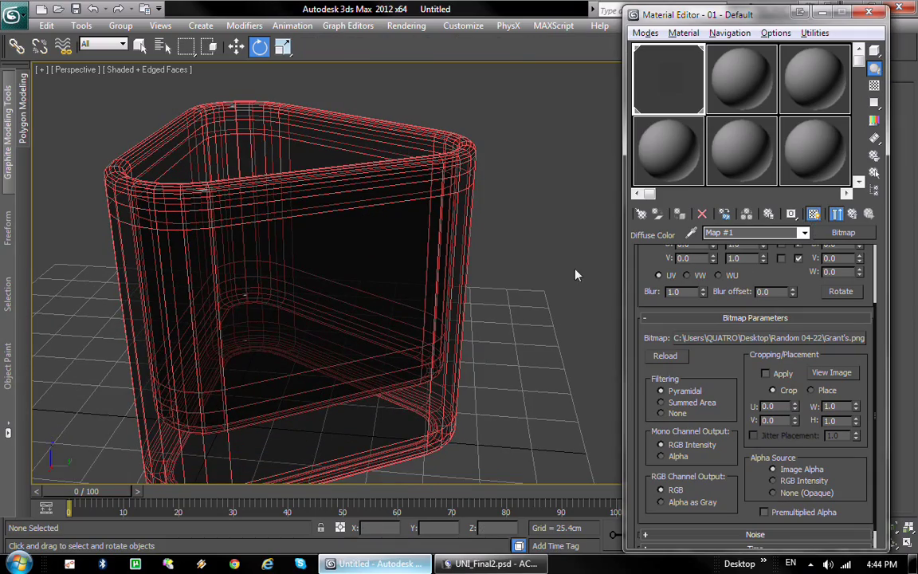
middle_click_drag(382, 323, 403, 316, "alt")
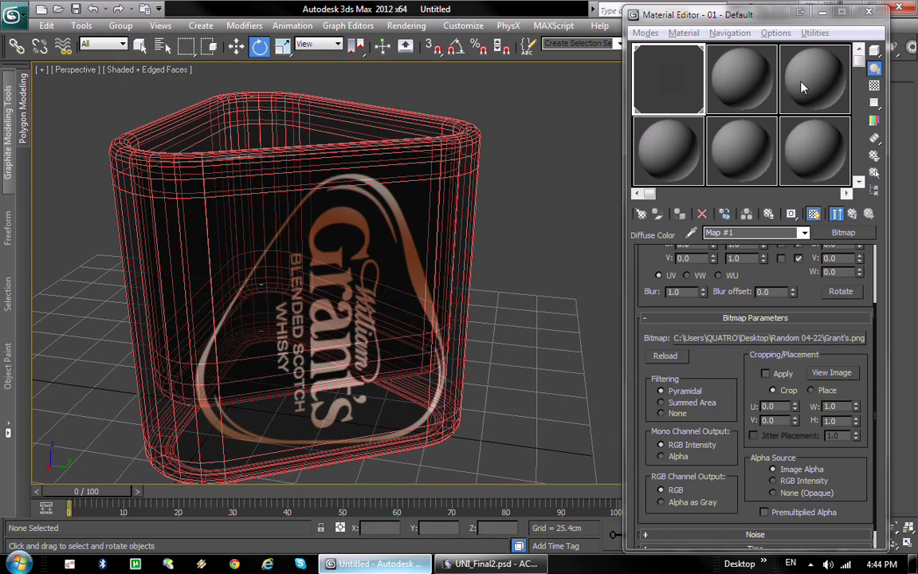
left_click(822, 13)
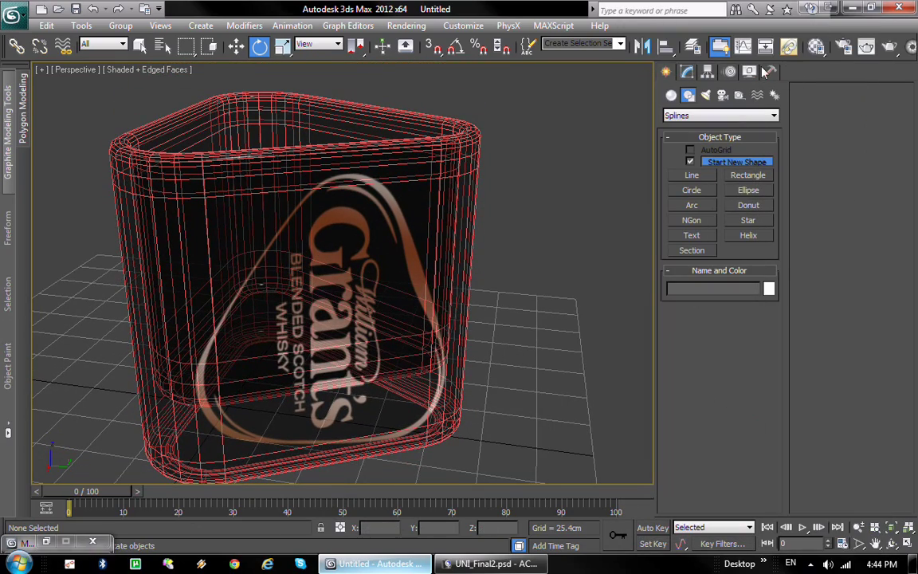
left_click(817, 48)
left_click(871, 12)
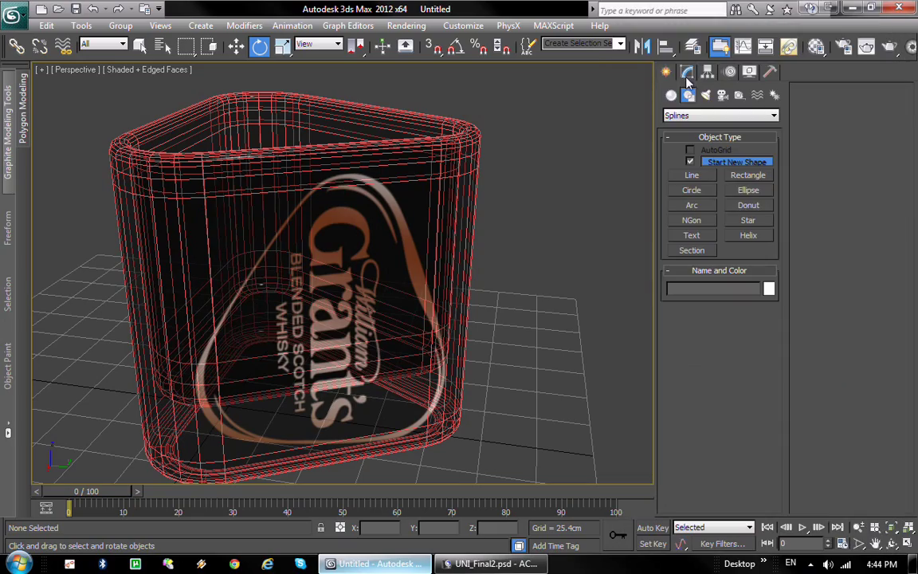
middle_click_drag(326, 256, 307, 276, "alt")
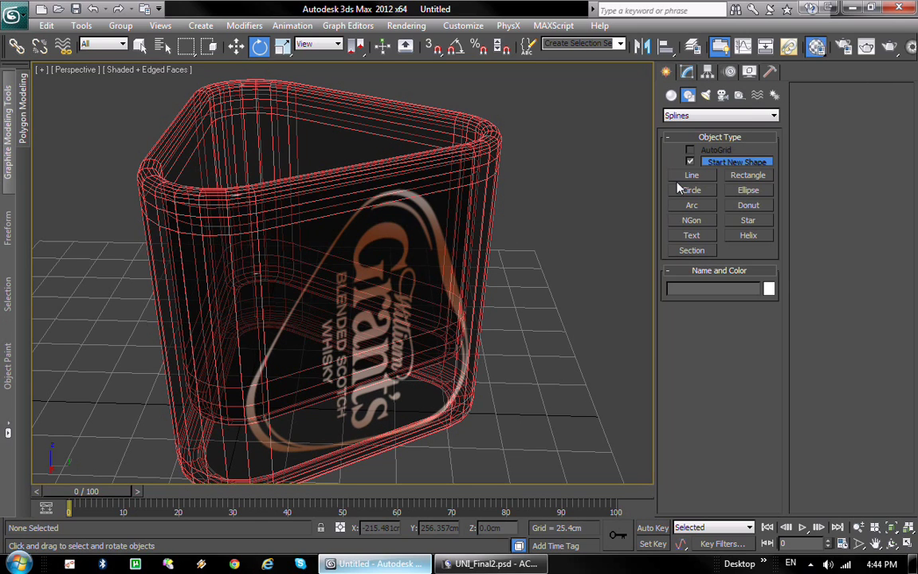
- Go up from the bitmap to the parent Multi/Sub-Object level of the 01 - Default material to examine its sub-materials
left_click(740, 46)
left_click(853, 213)
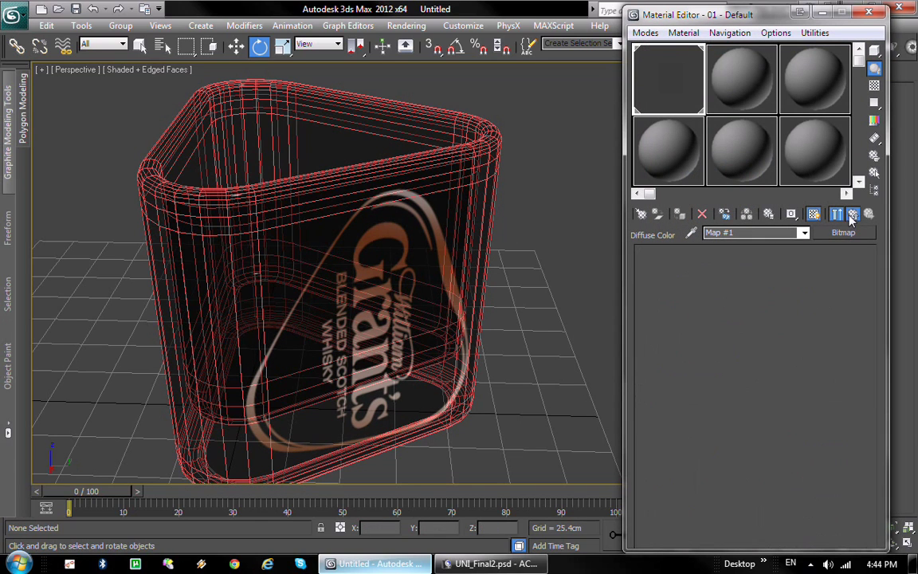
left_click(855, 215)
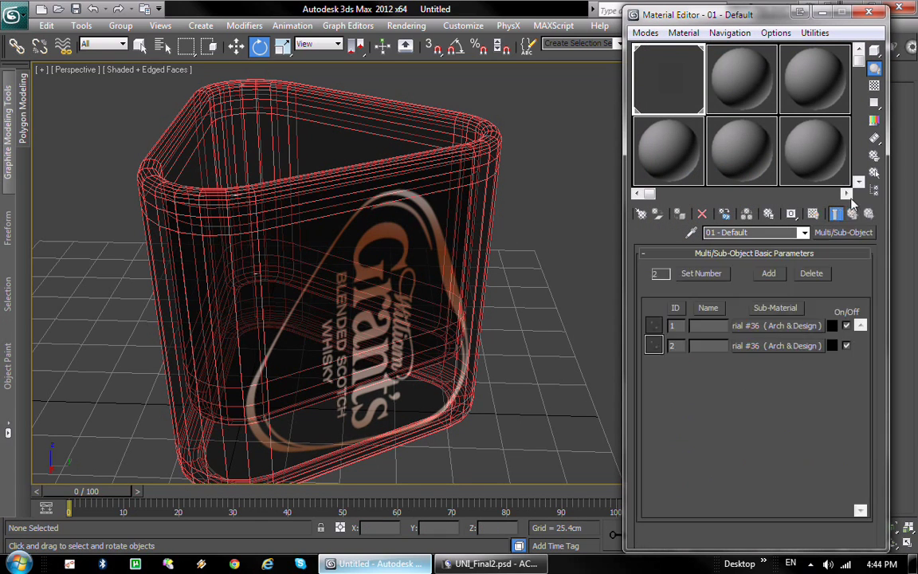
- Select the container and rotate its UVW Map gizmo with angle snap until the logo reads horizontally
left_click(409, 146)
left_click_drag(569, 117, 396, 195)
middle_click_drag(523, 368, 490, 361, "alt")
left_click(869, 11)
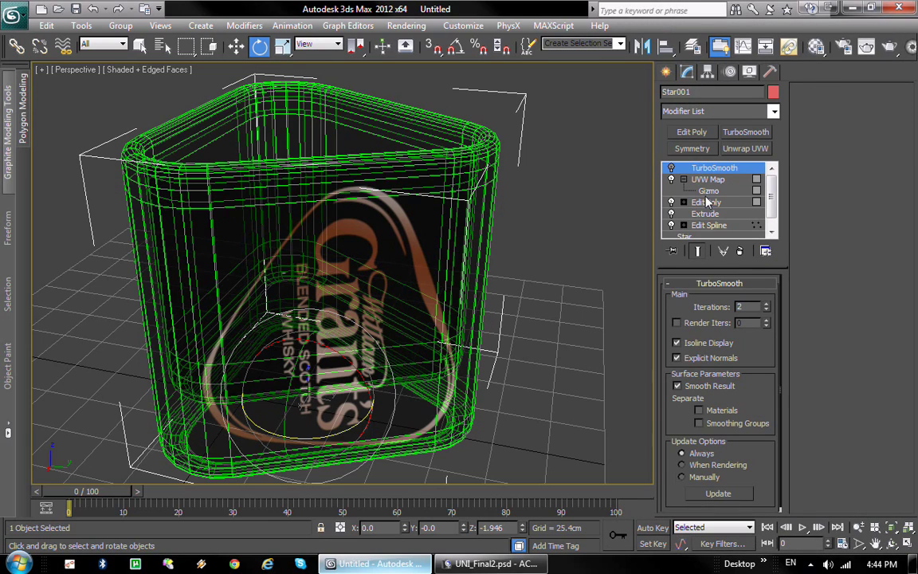
left_click(709, 191)
middle_click_drag(359, 243, 454, 257, "alt")
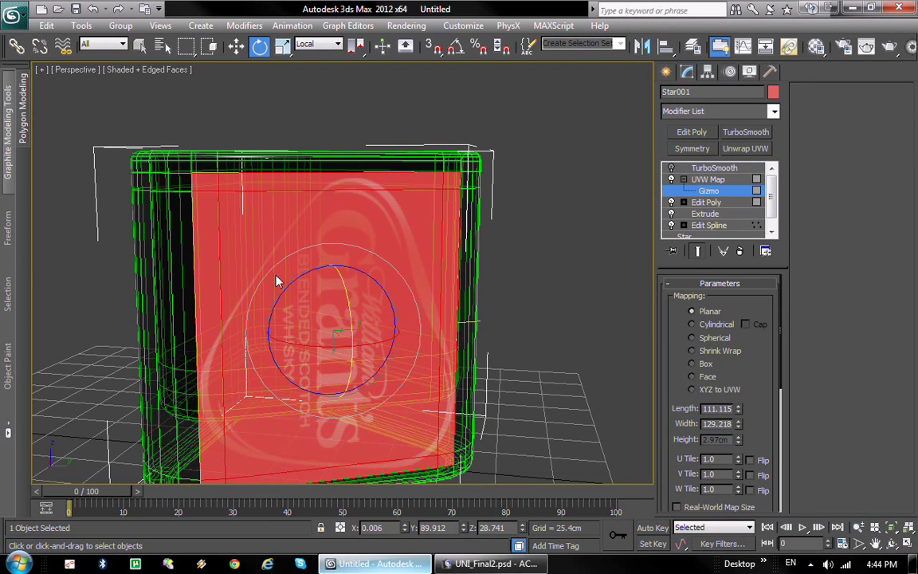
left_click_drag(291, 277, 250, 381)
left_click(455, 45)
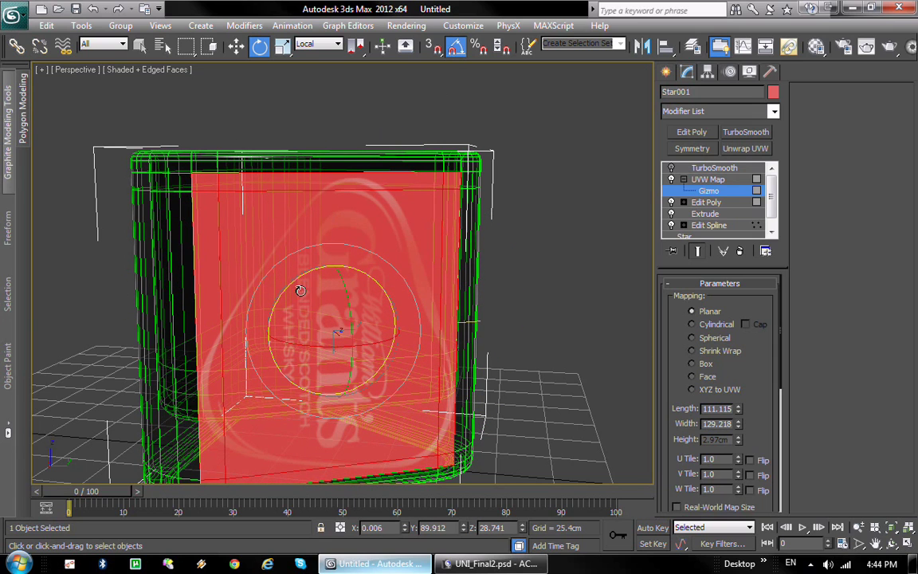
left_click_drag(279, 299, 262, 354)
middle_click_drag(458, 333, 438, 332, "alt")
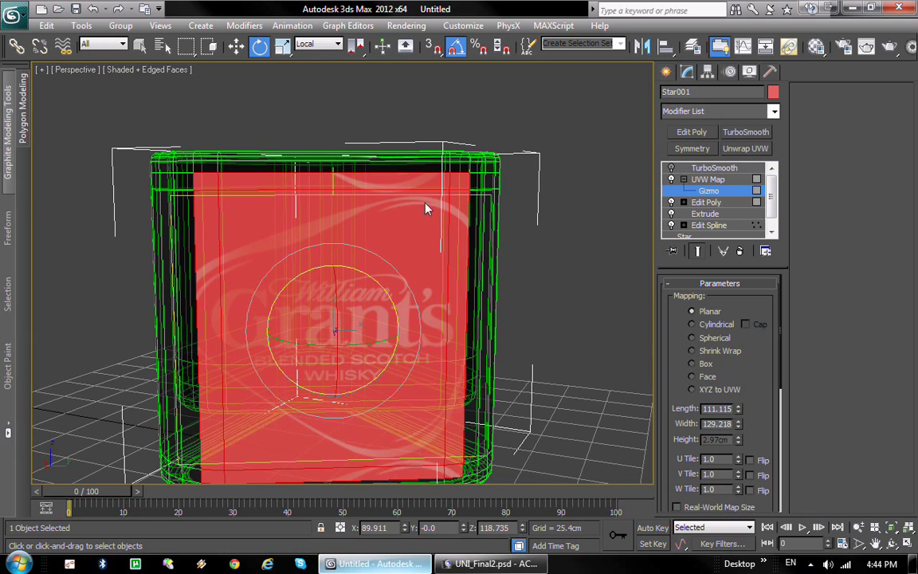
- Scale the UVW Map gizmo in local coordinates, narrowing the logo's width and reducing its height to 94%
left_click(283, 46)
left_click(335, 43)
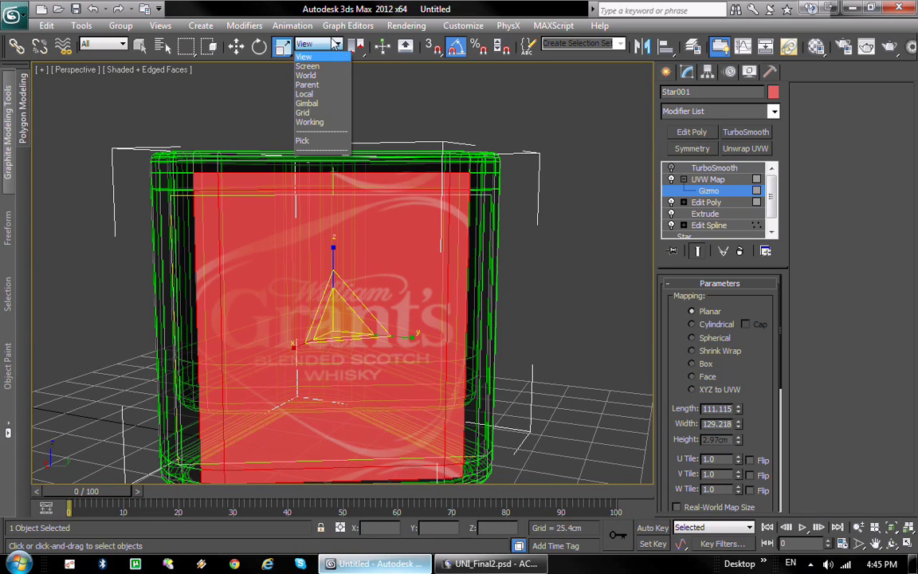
left_click(339, 94)
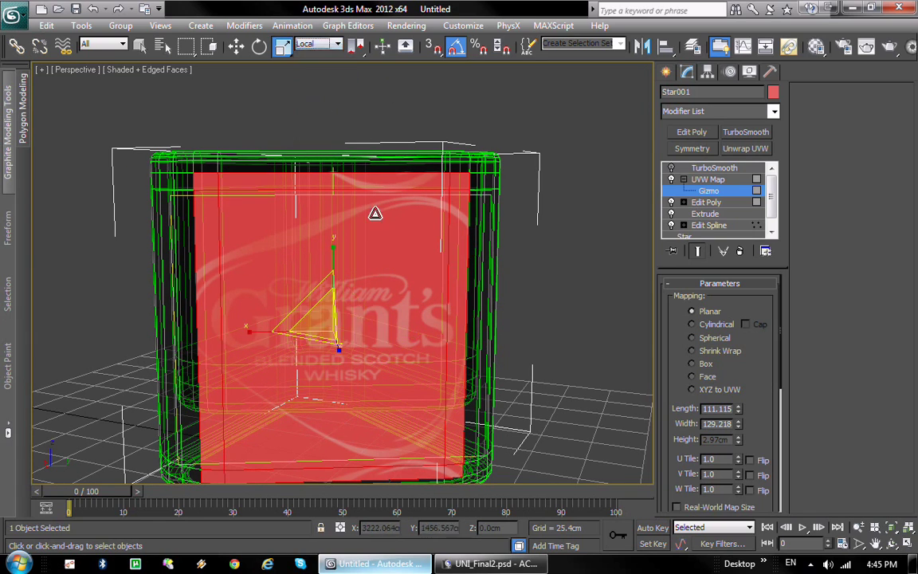
mouse_move(256, 330)
left_mouse_down()
mouse_move(249, 331)
mouse_move(267, 334)
left_mouse_up()
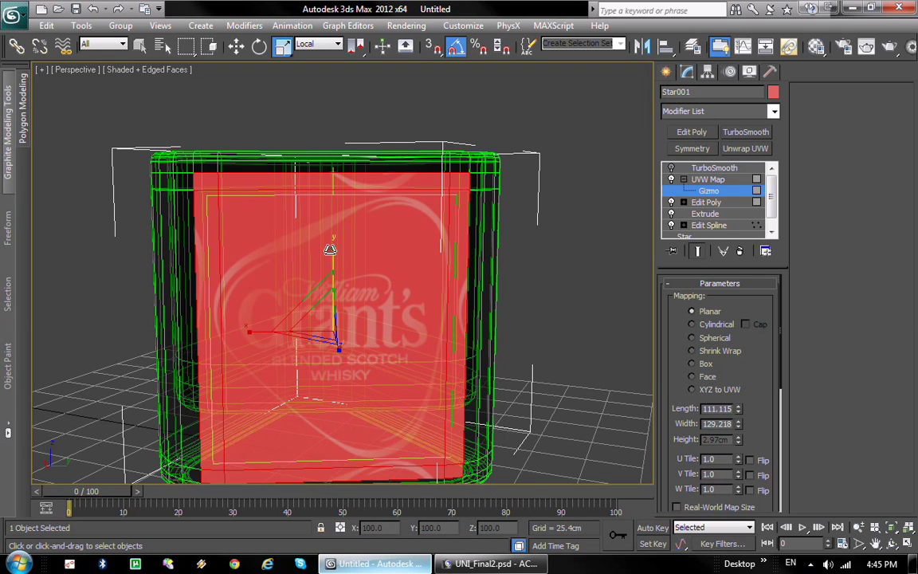
left_click_drag(331, 254, 333, 253)
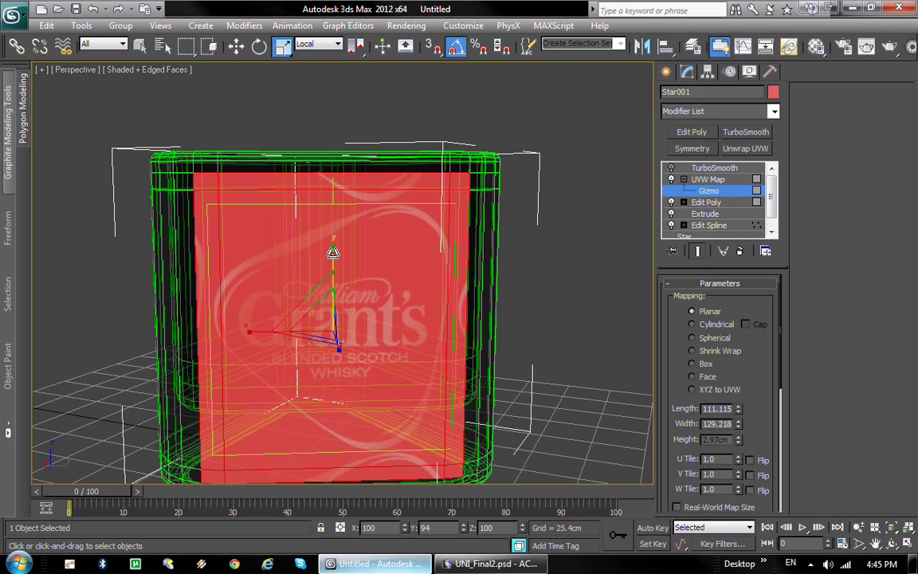
- Turn on TurboSmooth and scale the mapping gizmo evenly in width and height, finishing with a 110% enlargement
left_click(670, 168)
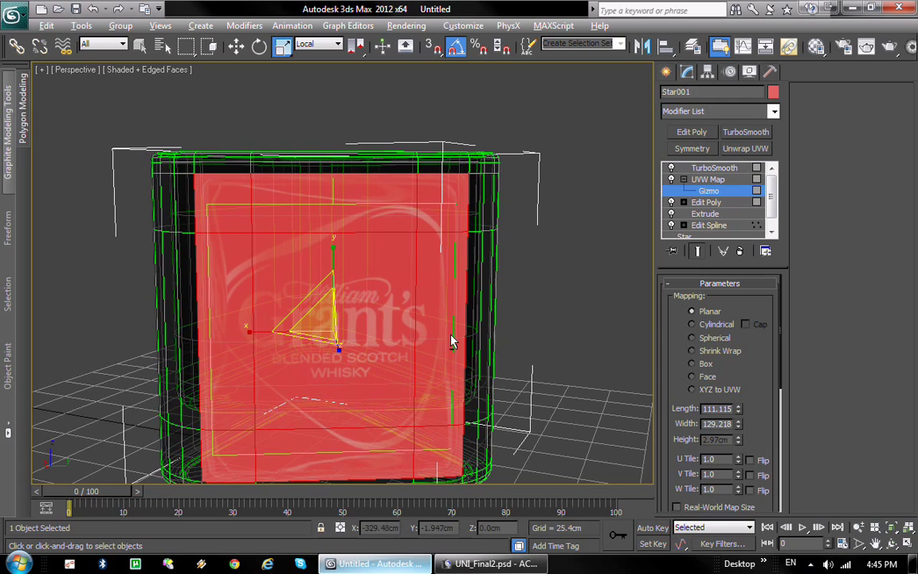
middle_click_drag(409, 308, 476, 322, "alt")
left_click_drag(322, 318, 338, 307)
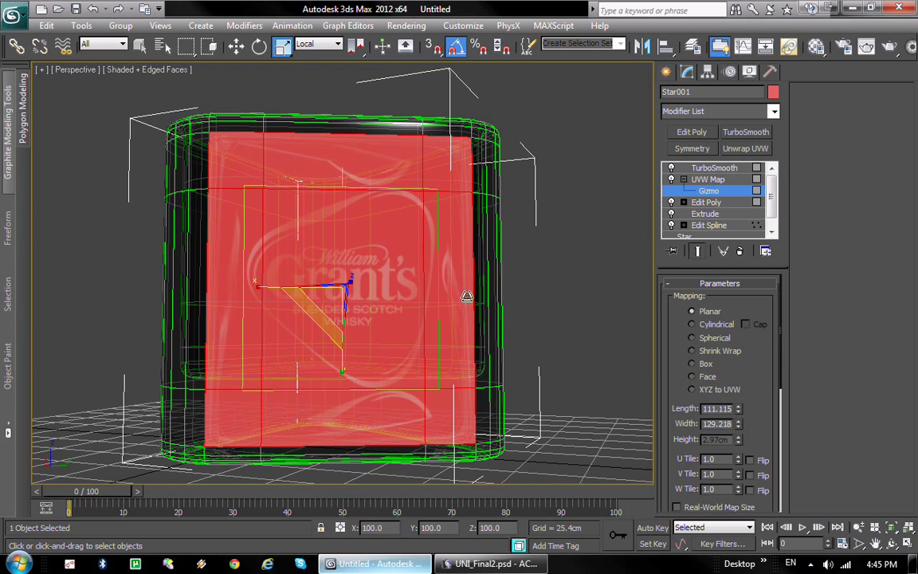
middle_click_drag(513, 295, 381, 295, "alt")
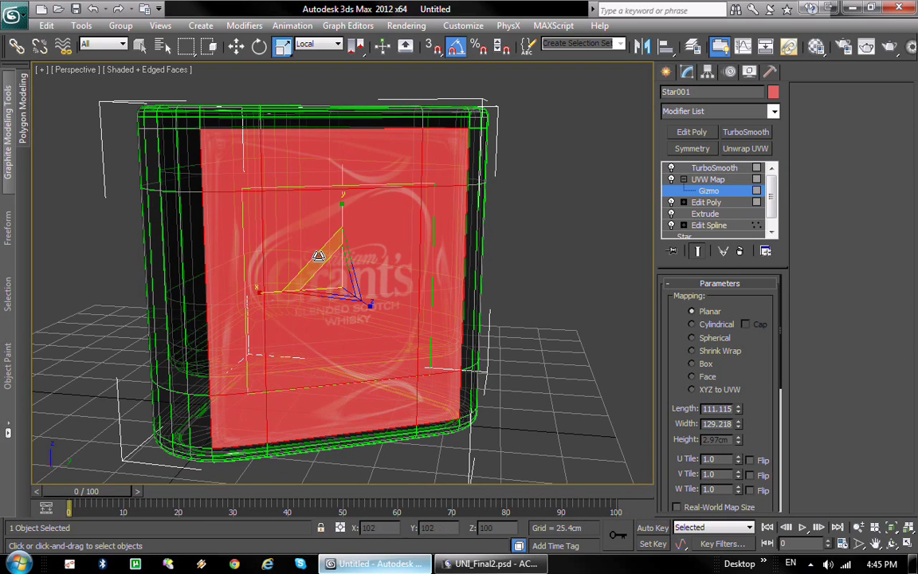
left_click_drag(318, 256, 314, 253)
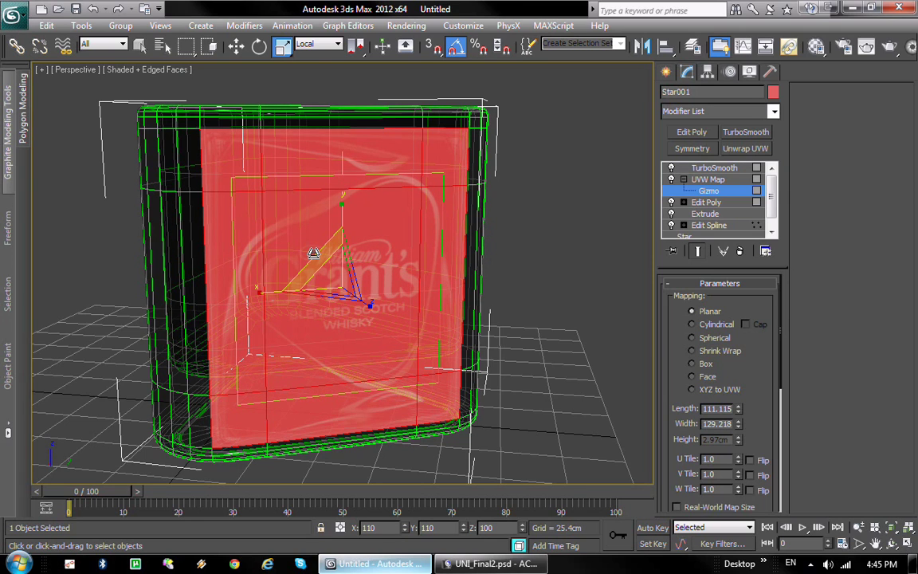
- Move the UVW Map gizmo up about 2.3 cm to recentre the logo, and deselect the container
middle_click_drag(520, 333, 519, 376, "alt")
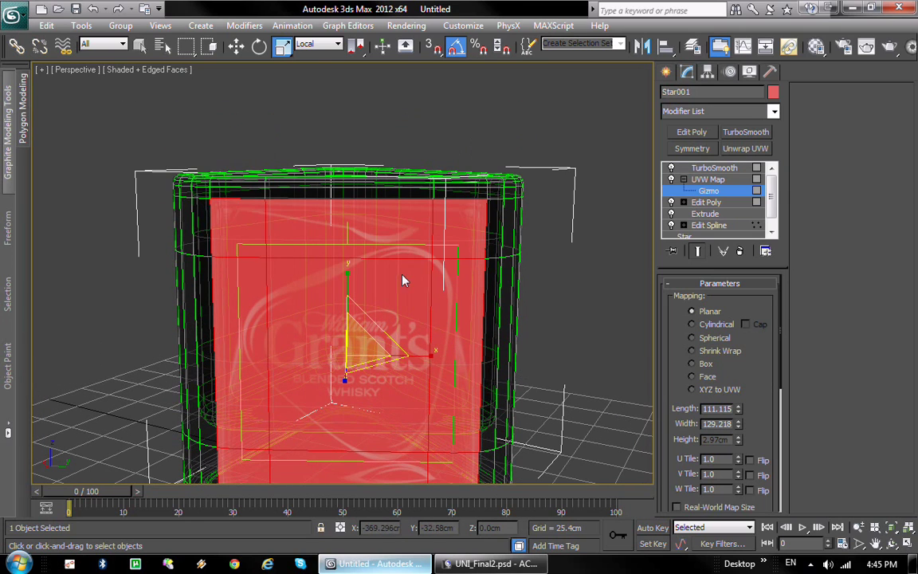
key("w")
left_click_drag(344, 287, 348, 282)
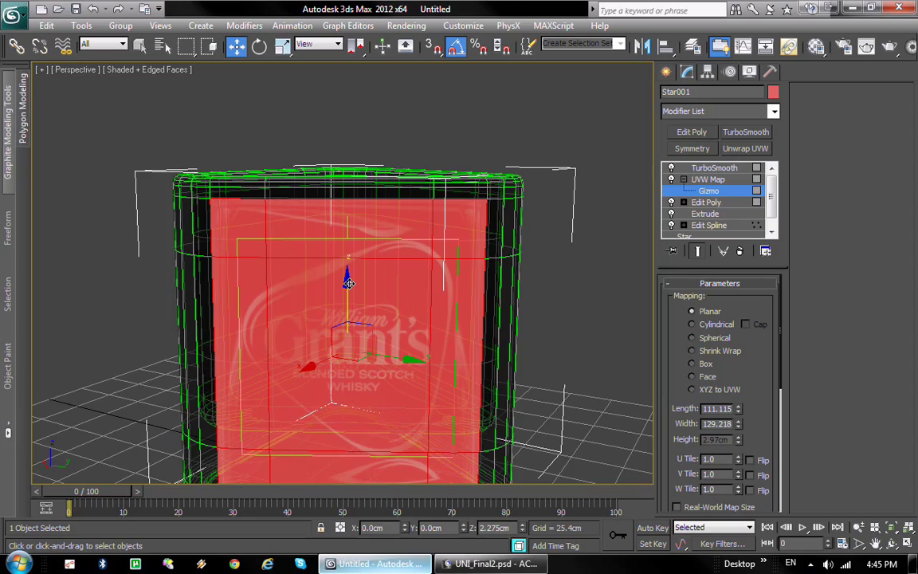
middle_click_drag(348, 282, 266, 380, "alt")
left_click(666, 72)
left_click(566, 242)
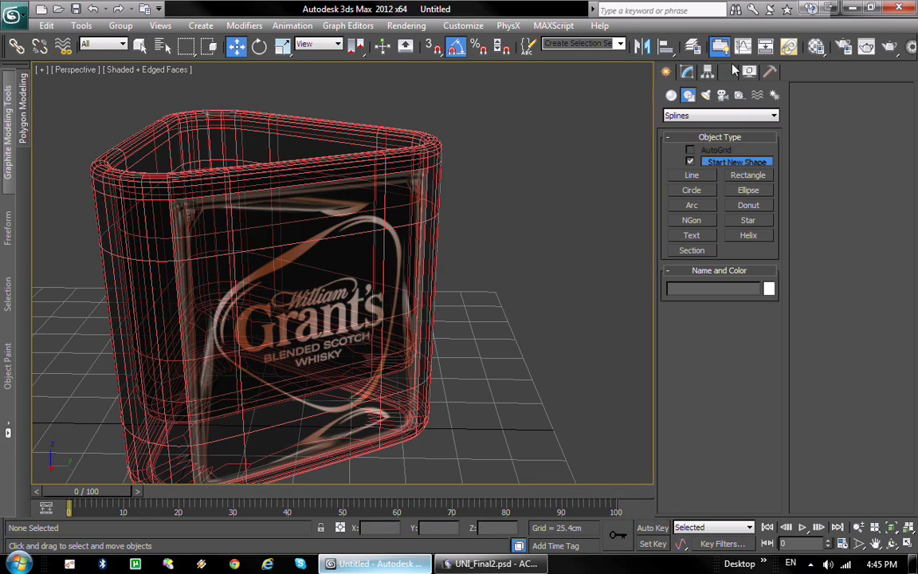
- Add an Edit Poly modifier to the container and place it between UVW Map and TurboSmooth in the stack
left_click(686, 72)
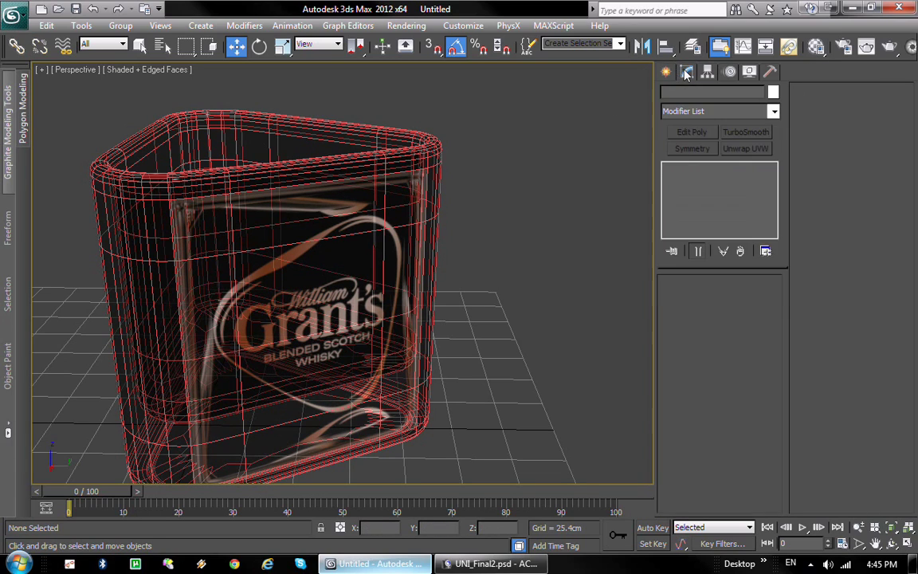
left_click(668, 73)
left_click(686, 73)
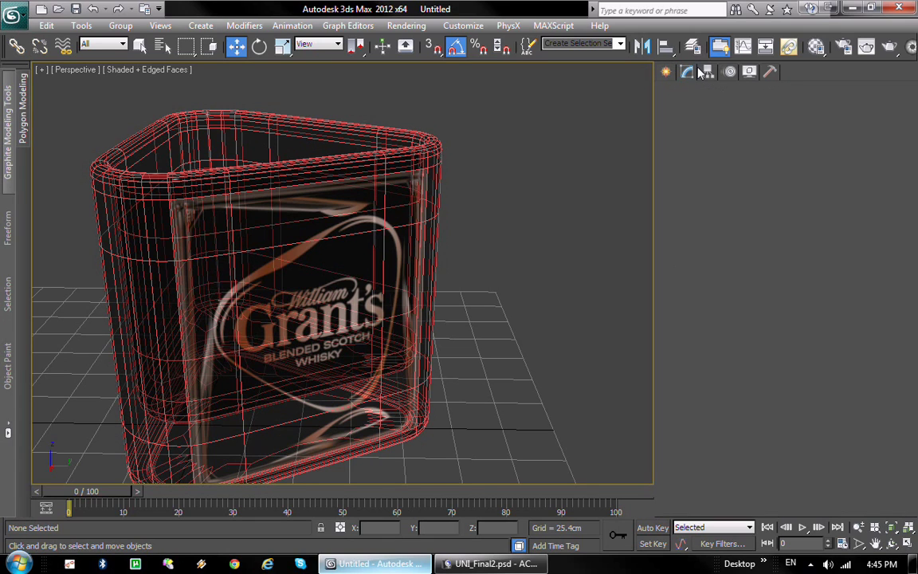
left_click(425, 226)
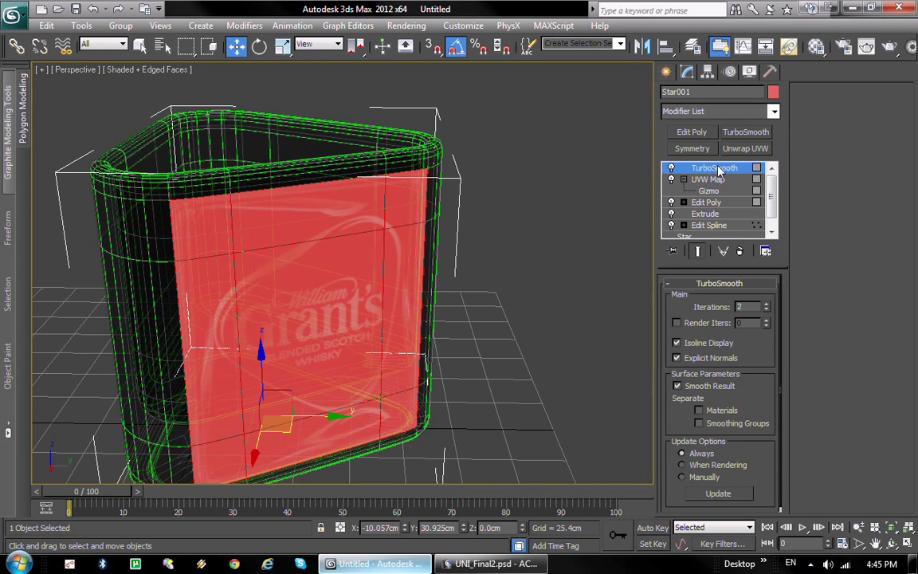
left_click(691, 133)
left_click_drag(706, 168, 718, 185)
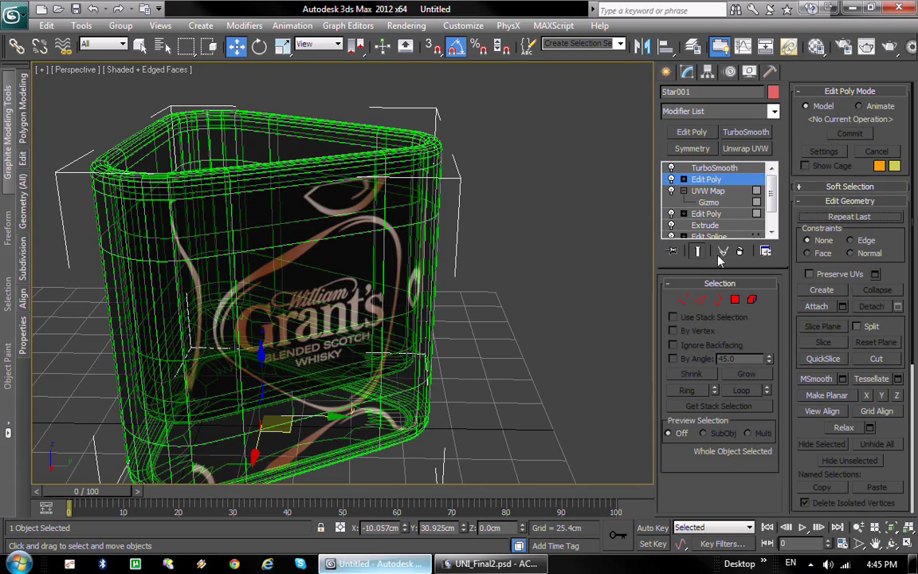
- Insert horizontal edge loops near the container's rim and base with SwiftLoop, and switch TurboSmooth back on
middle_click_drag(458, 261, 602, 218, "alt")
middle_click_drag(672, 169, 518, 188, "alt")
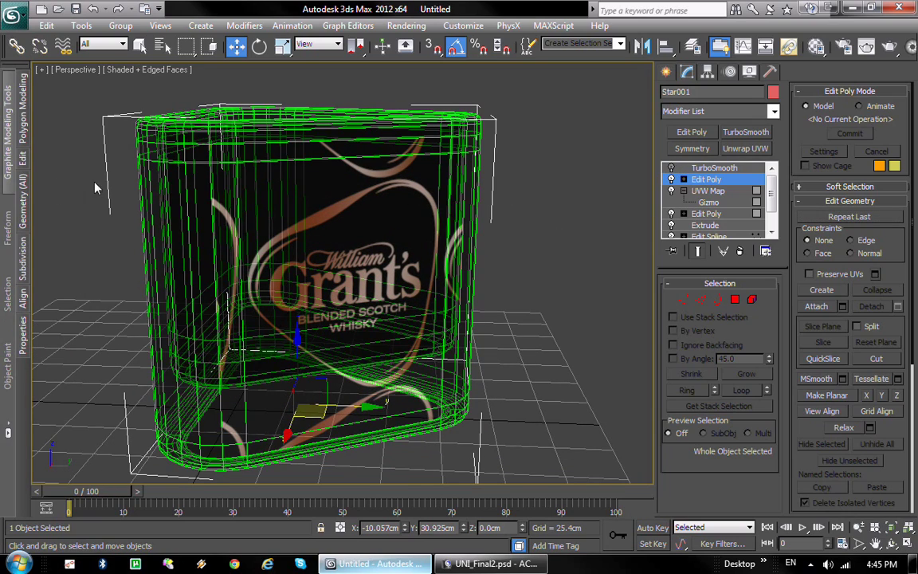
right_click(140, 176)
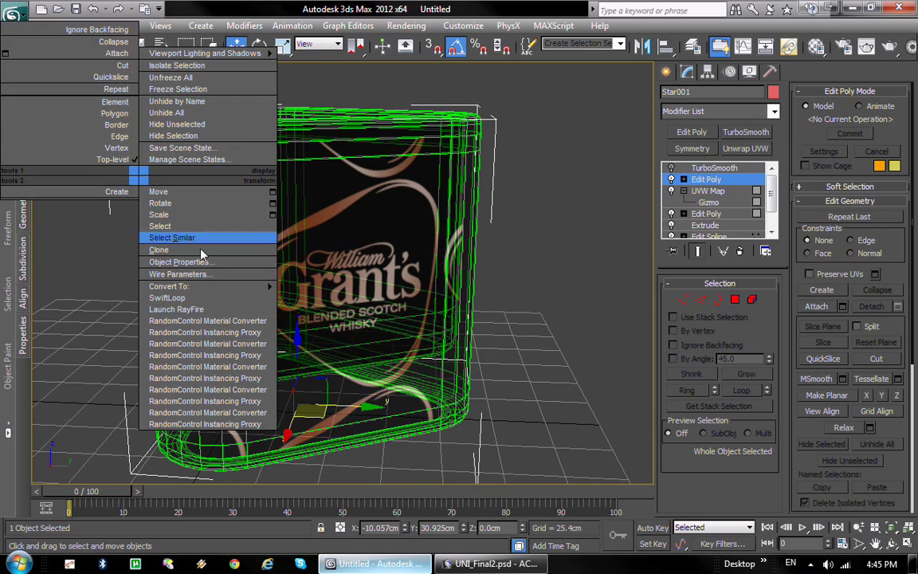
left_click(199, 299)
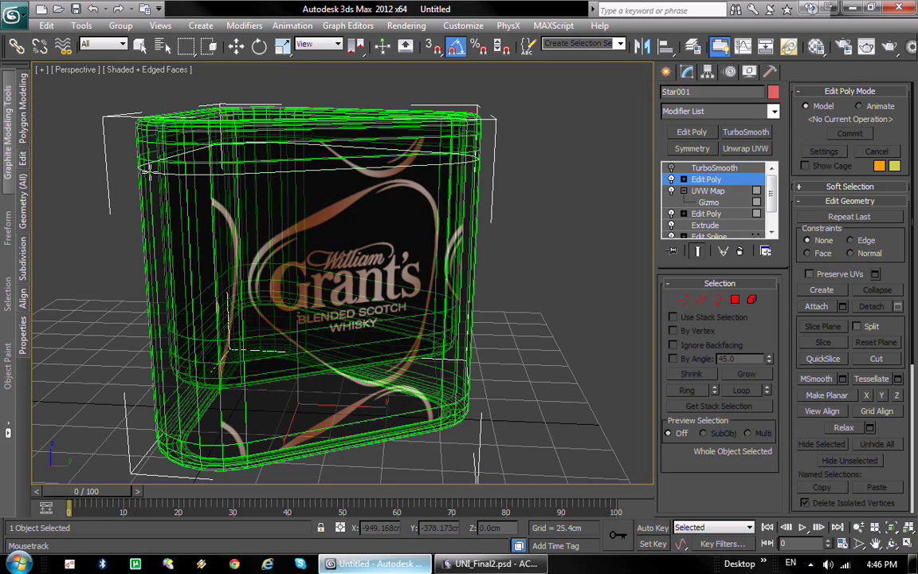
left_click(161, 171)
left_click(153, 389)
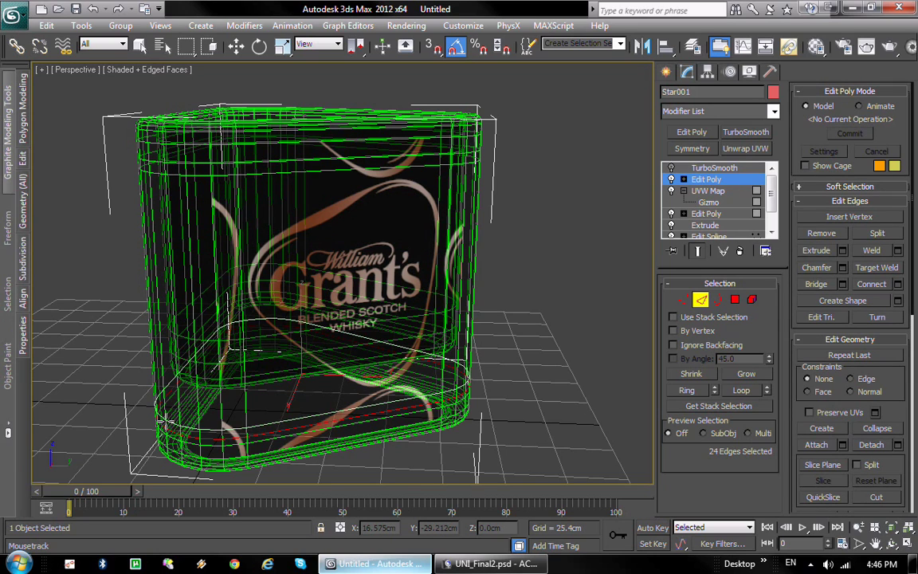
left_click(148, 182)
right_click(132, 289)
left_click(669, 168)
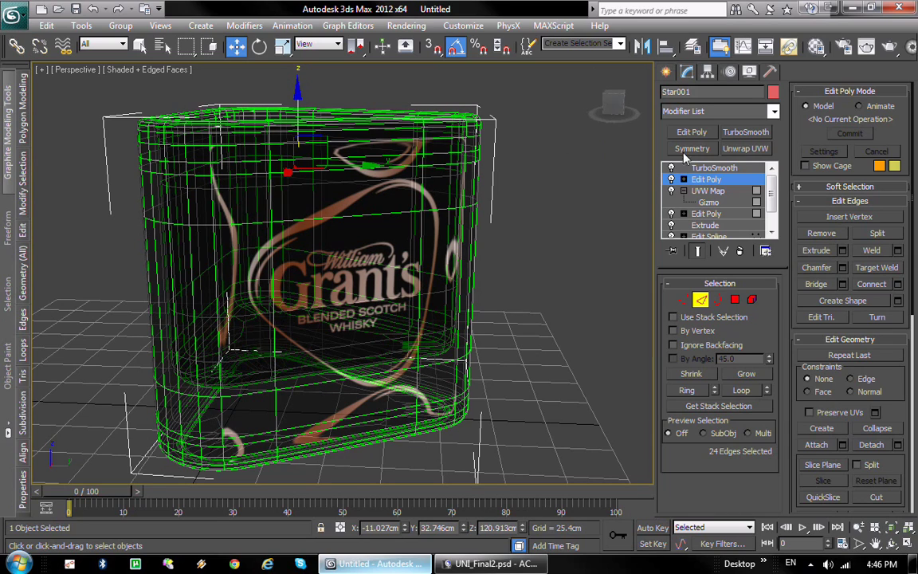
- Scale the container's UVW Map gizmo slightly to adjust the size of the Grant's logo
left_click(708, 191)
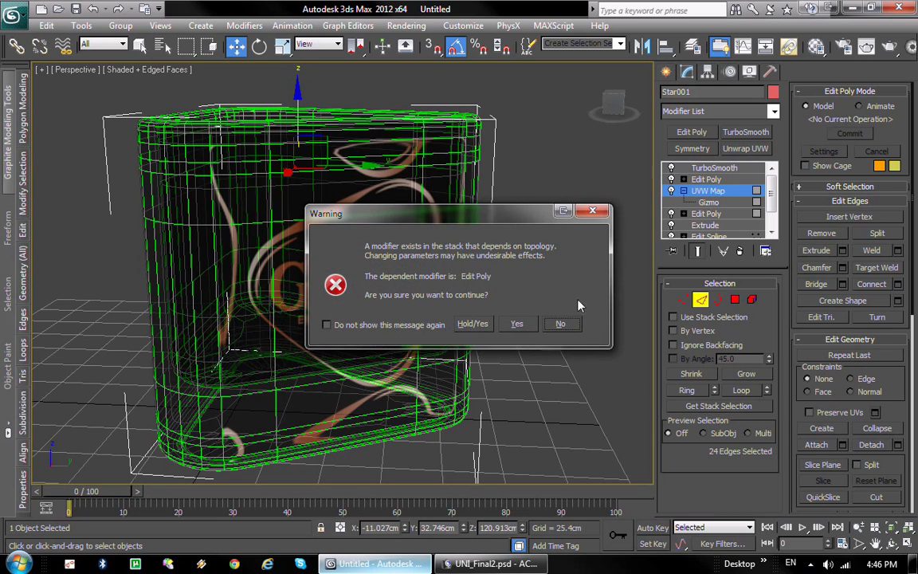
left_click(473, 323)
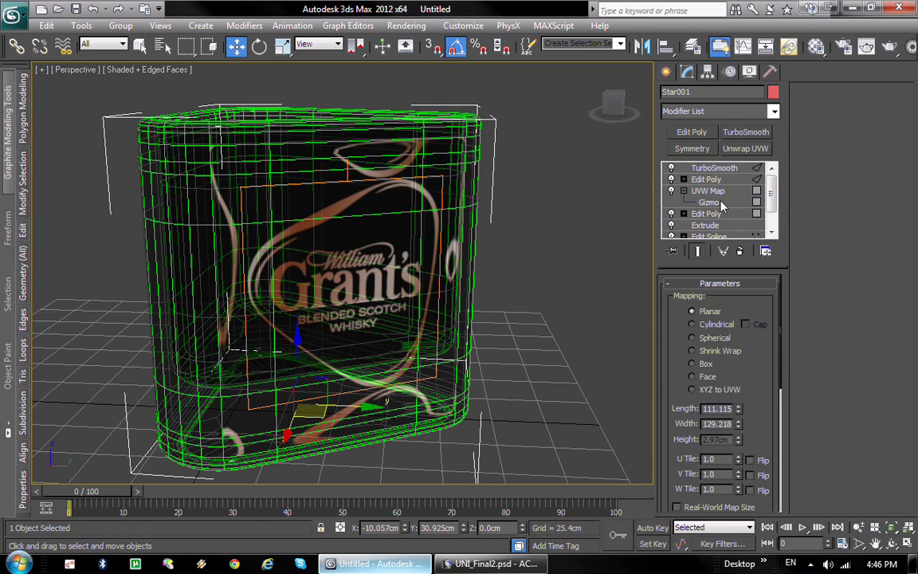
left_click(708, 203)
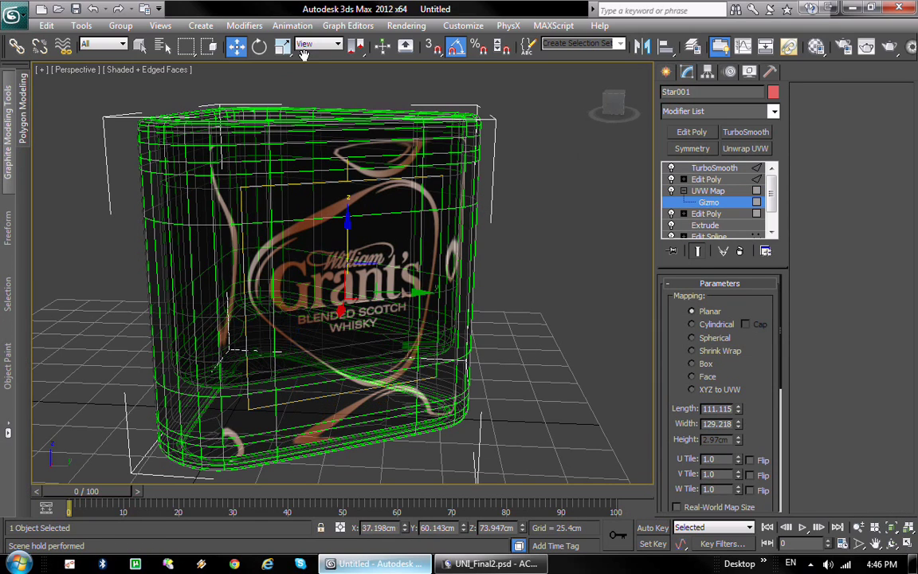
left_click(284, 52)
left_click_drag(329, 250, 328, 243)
middle_click_drag(578, 259, 542, 293, "alt")
left_click(666, 72)
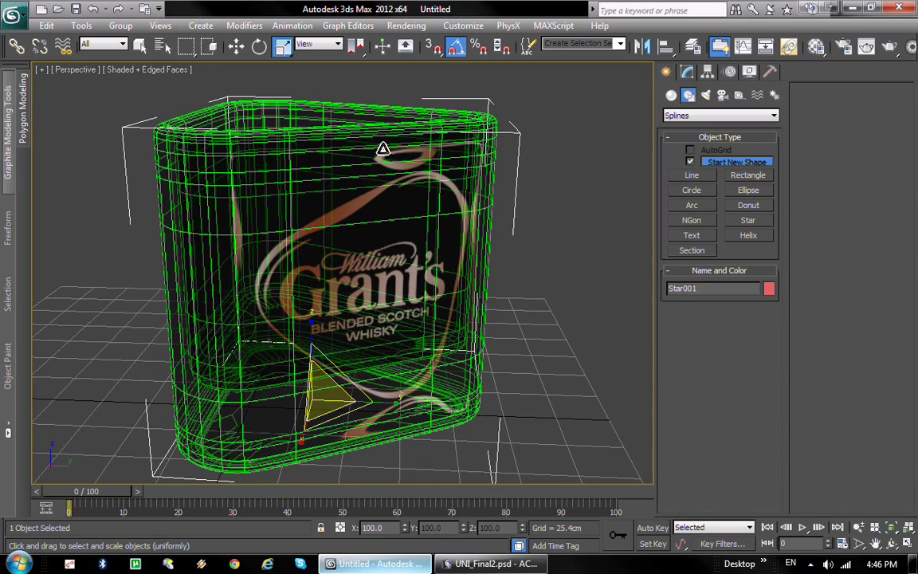
middle_click_drag(478, 311, 459, 304, "alt")
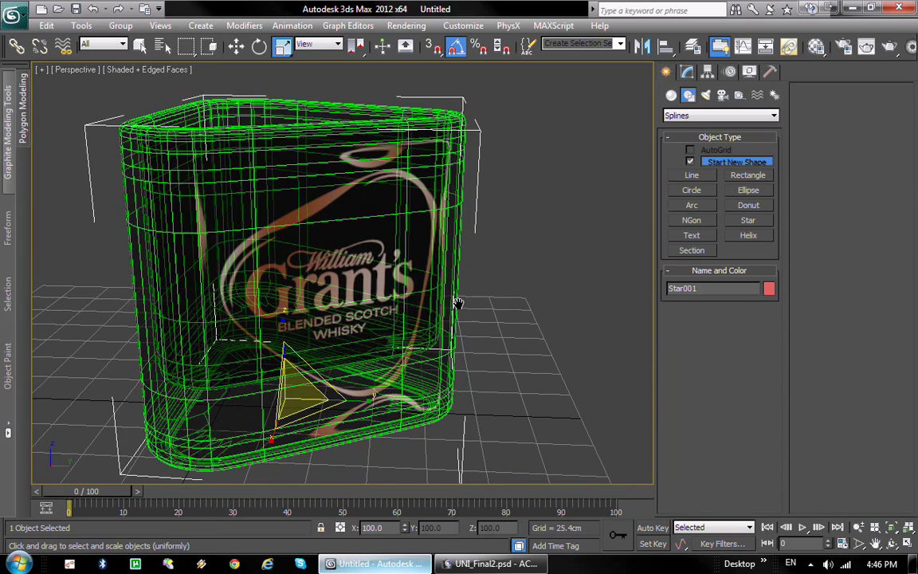
- Examine the tiling and cropping settings of the Grant's.png diffuse bitmap in the container's second sub-material
key("m")
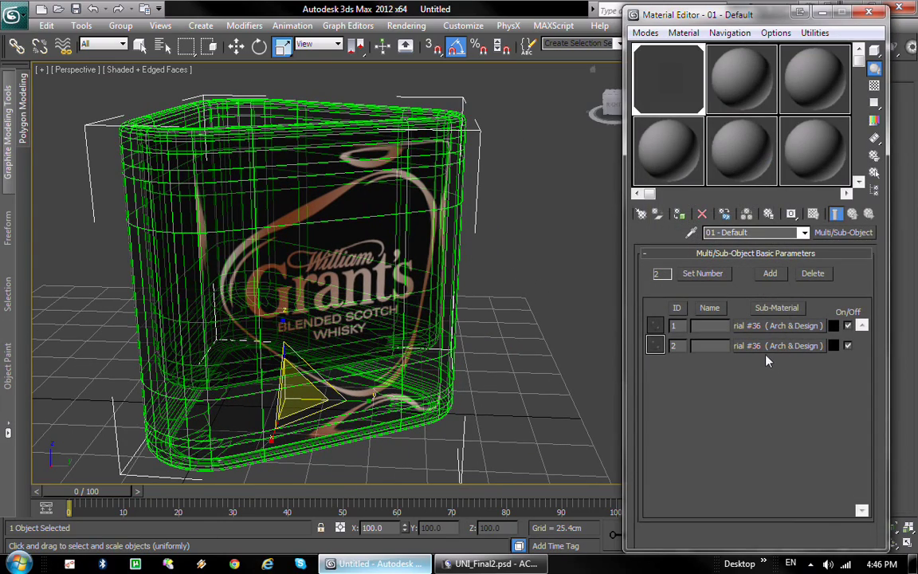
left_click(767, 346)
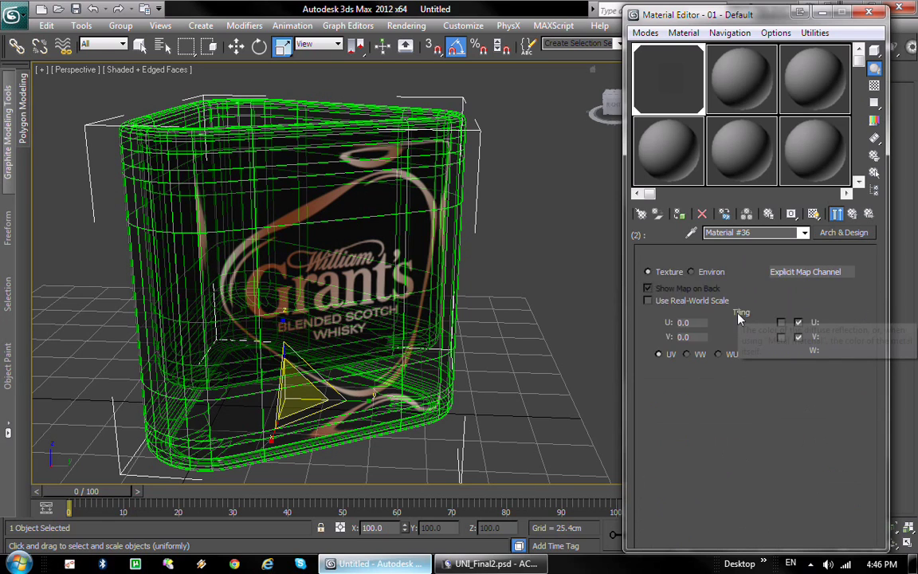
left_click(758, 366)
left_click_drag(746, 466, 752, 259)
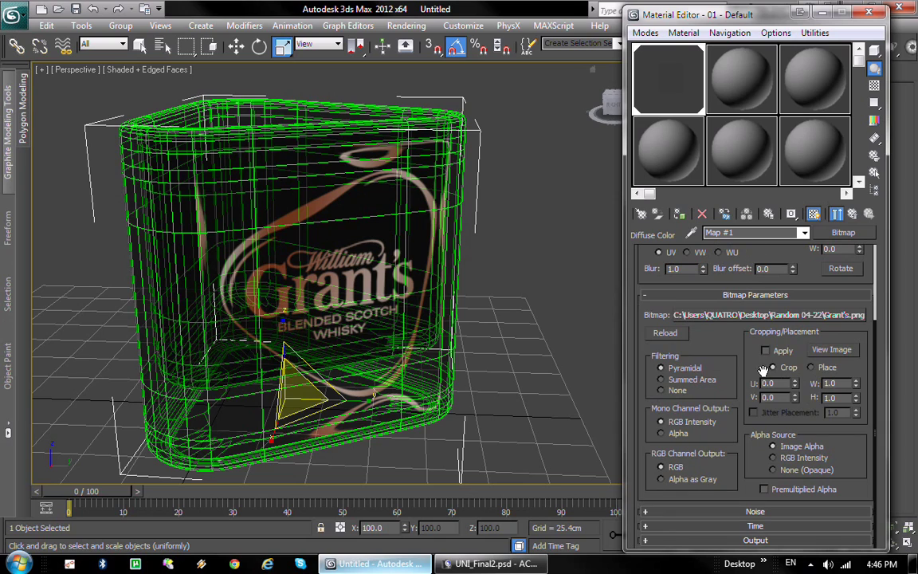
scroll(763, 371, "up", 3)
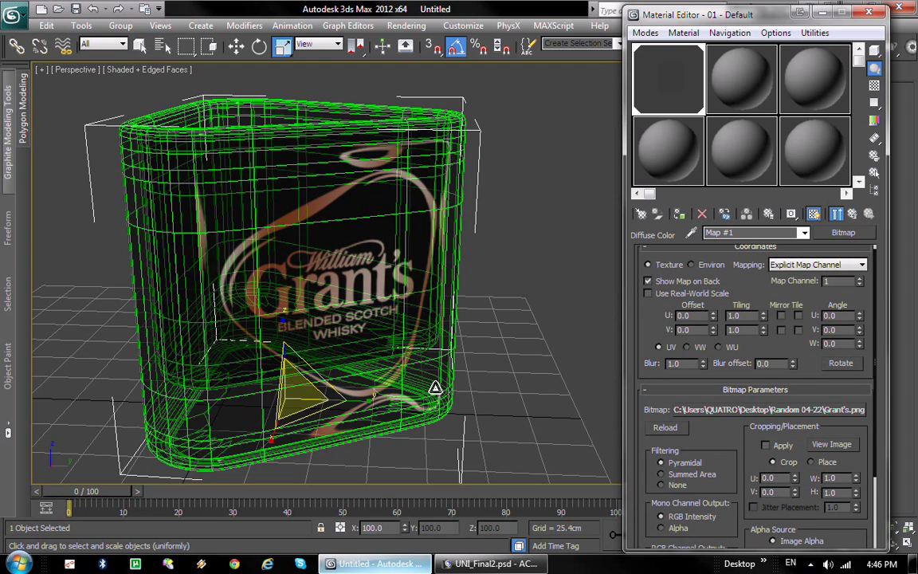
left_click(868, 12)
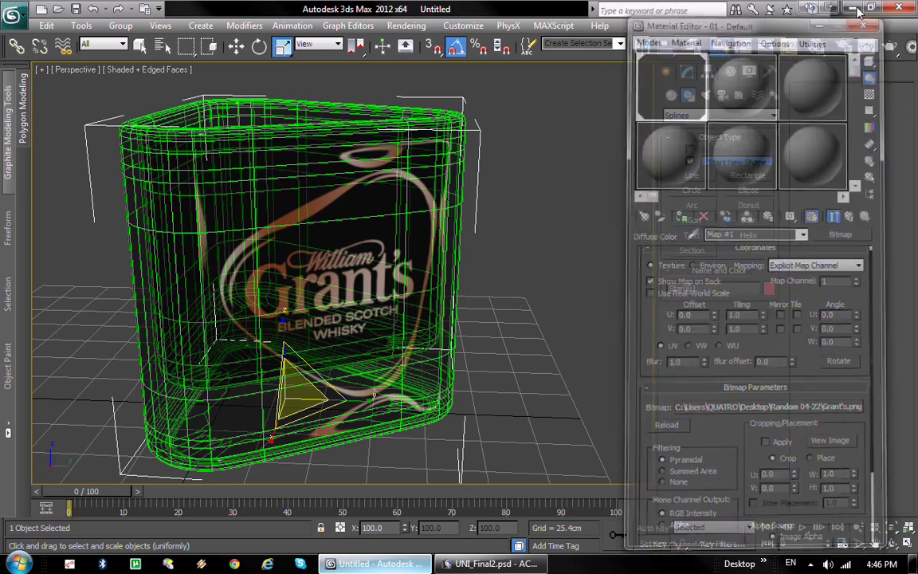
- Deselect the container and turn off the edged-faces display in the viewport
middle_click_drag(449, 209, 478, 196)
scroll(457, 231, "down", 3)
left_click(572, 194)
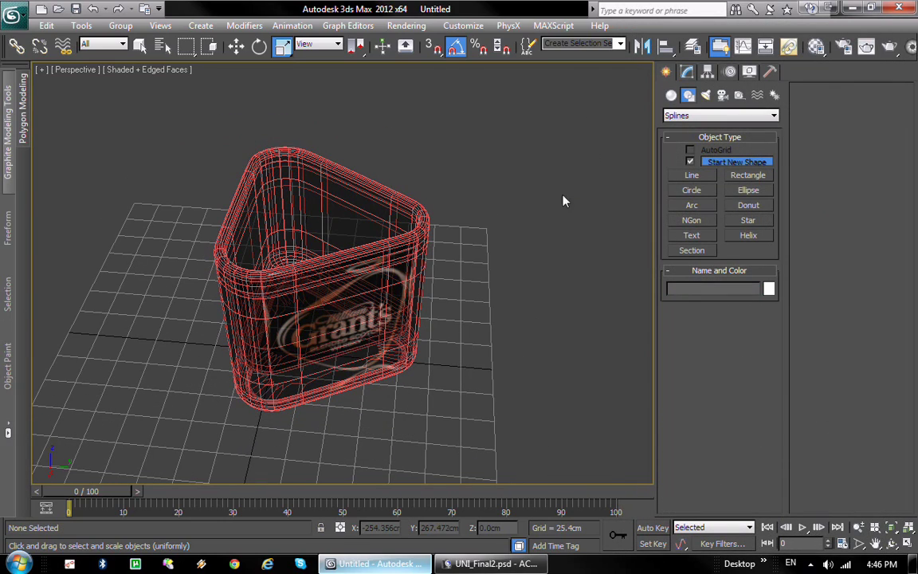
key("F4")
middle_click_drag(480, 350, 510, 356, "alt")
scroll(496, 364, "up", 3)
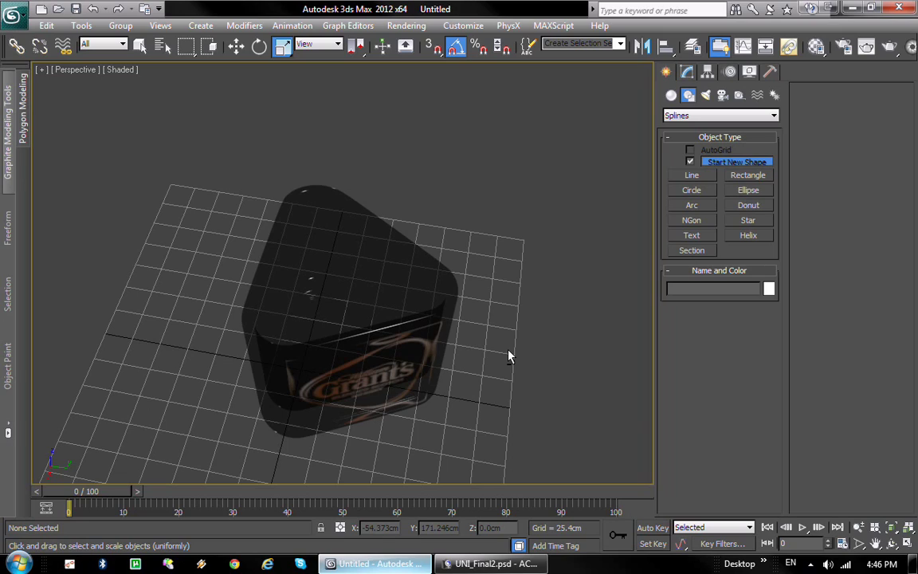
middle_click_drag(510, 357, 442, 297, "alt")
- Replace the container's logo material with an unused default grey material
left_click(375, 256)
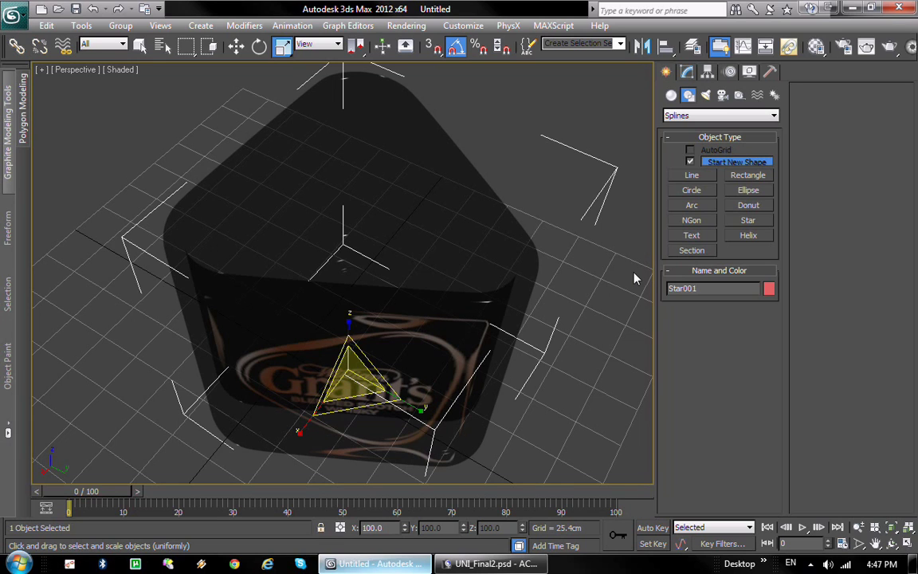
key("m")
left_click_drag(655, 169, 451, 225)
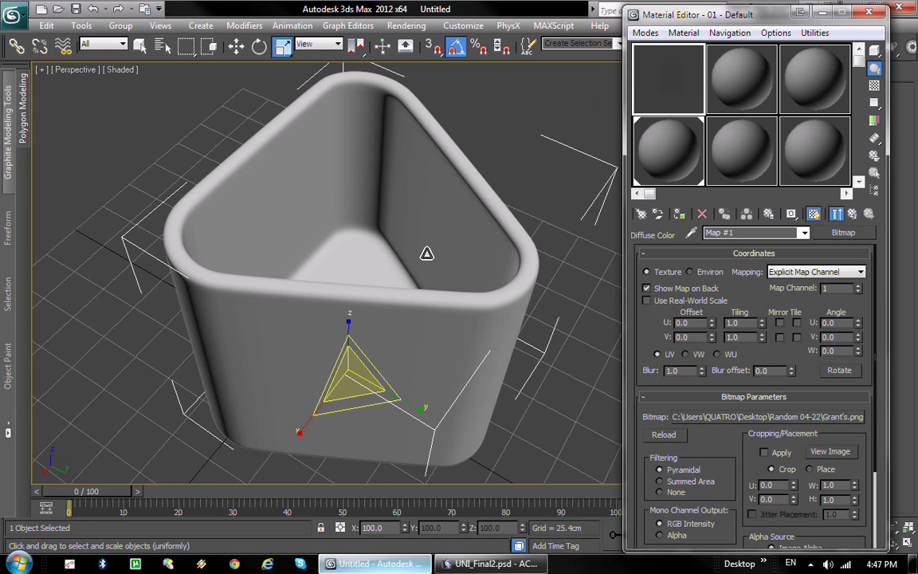
left_click(872, 13)
- Clone the container in place as an independent copy
middle_click_drag(467, 237, 460, 263, "alt")
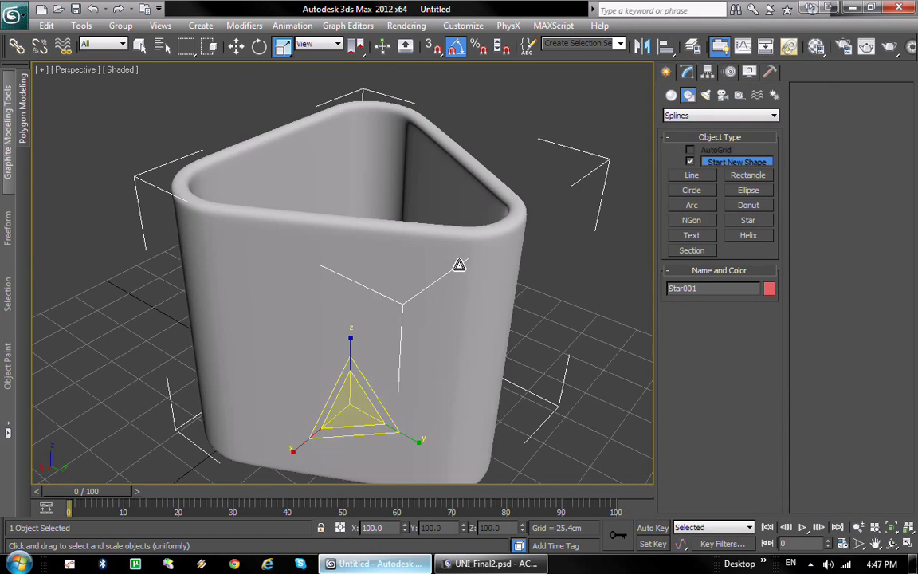
middle_click_drag(463, 299, 455, 294)
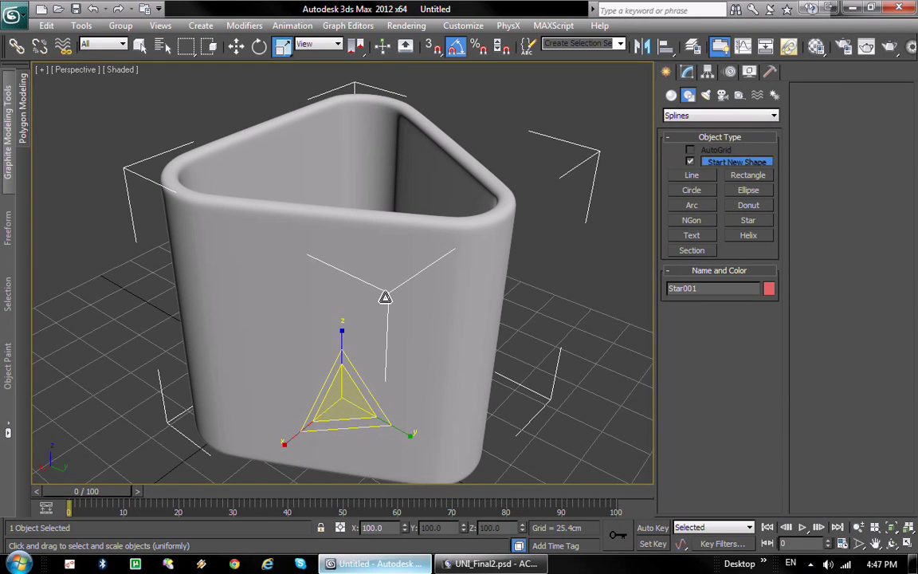
left_click_drag(385, 298, 389, 304, "shift")
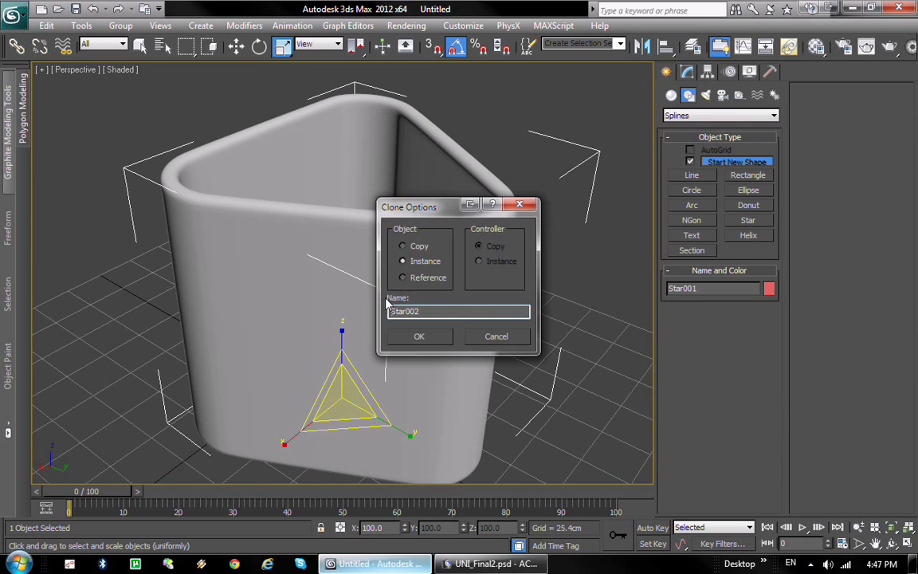
left_click(419, 246)
left_click(419, 336)
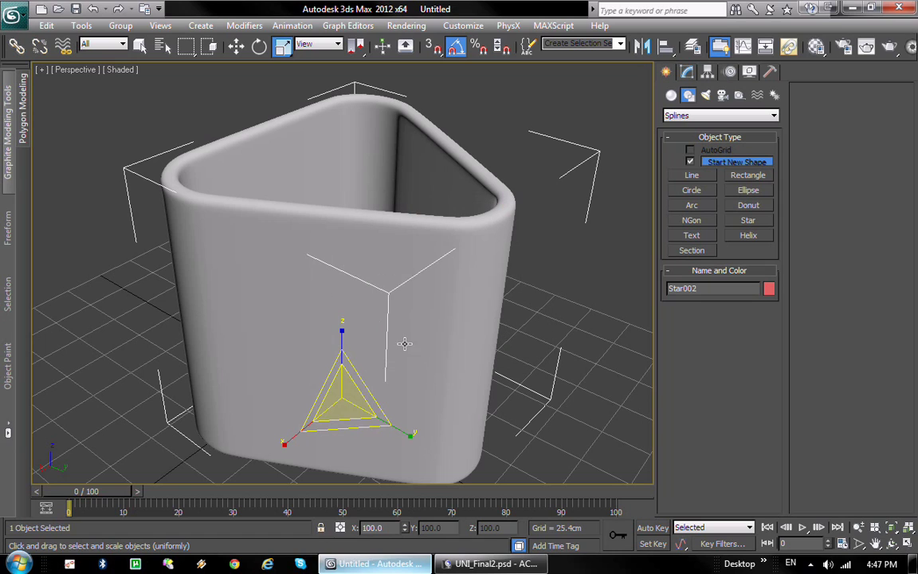
- Rename the cloned container as Whisky
middle_click_drag(425, 370, 429, 398, "alt")
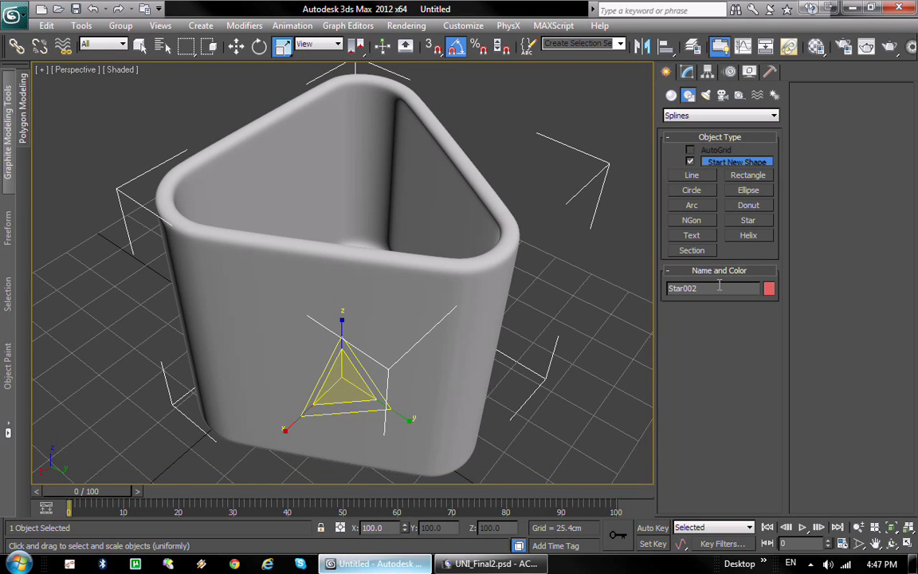
left_click_drag(720, 285, 664, 286)
left_click_drag(704, 289, 666, 297)
- Disable the Whisky object's TurboSmooth, upper Edit Poly and UVW Map, and compare its shape with the lower Edit Poly off and on
left_click(687, 72)
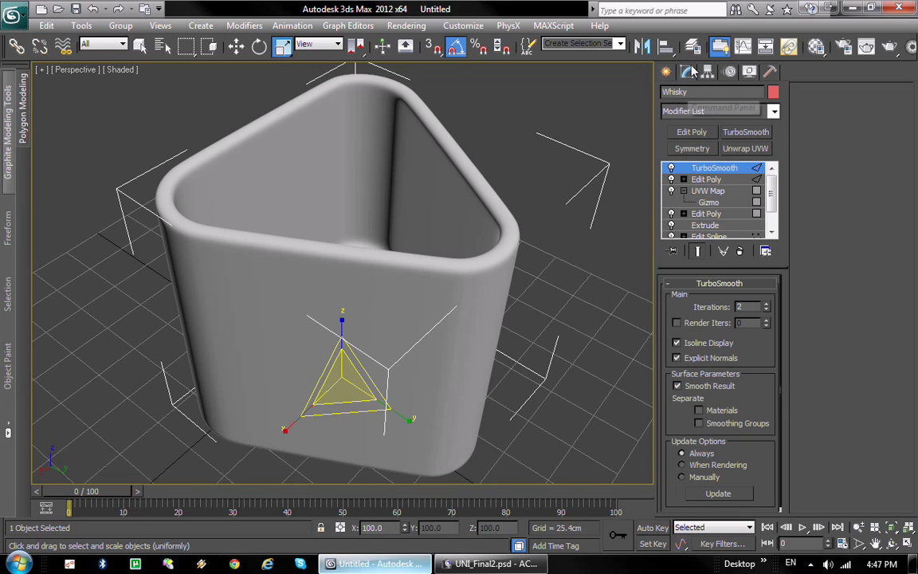
left_click(671, 168)
left_click(672, 180)
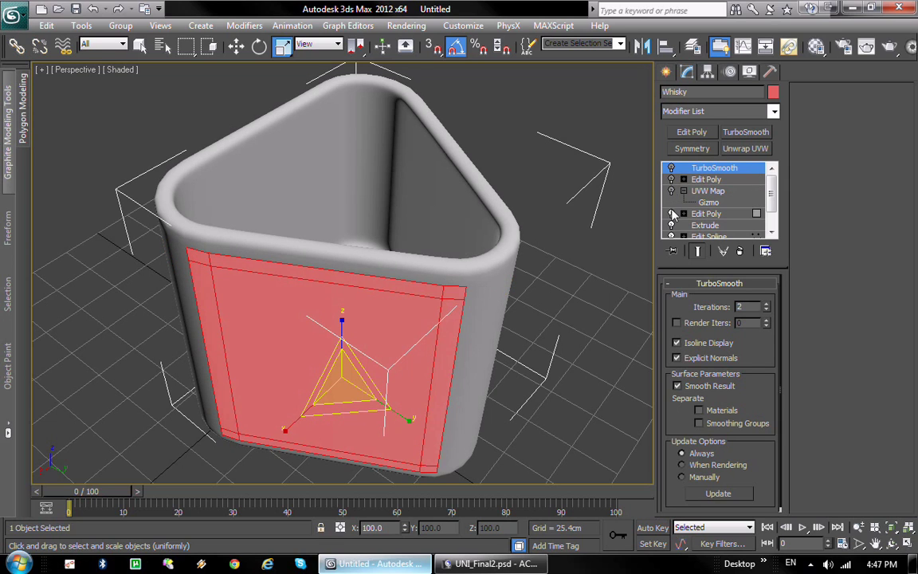
left_click(671, 214)
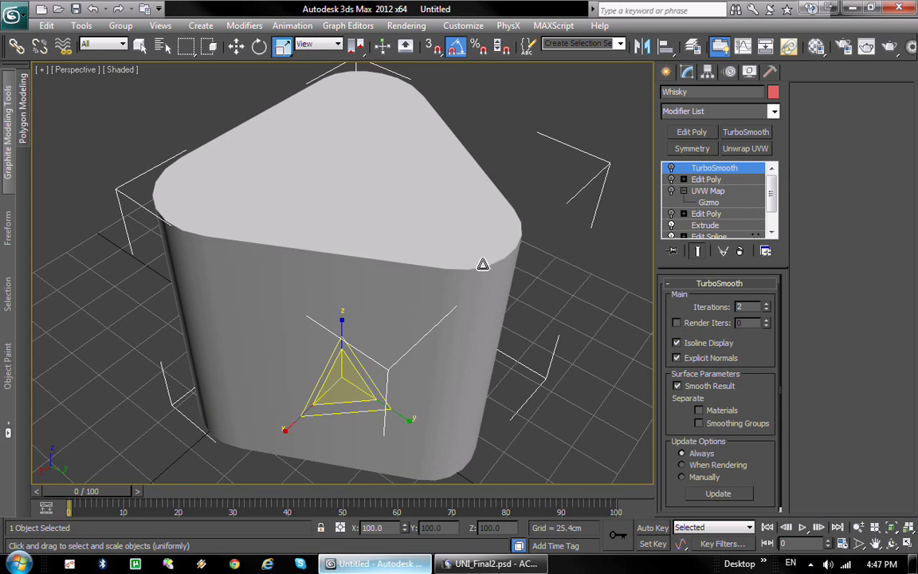
middle_click_drag(483, 264, 507, 290, "alt")
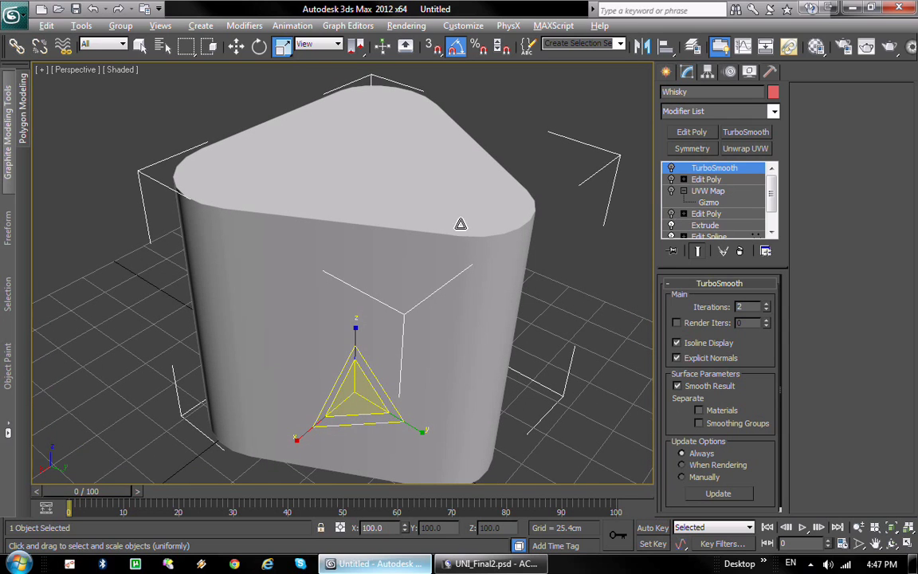
mouse_move(461, 224)
middle_mouse_down("alt")
mouse_move(423, 184)
mouse_move(435, 215)
mouse_move(463, 240)
middle_mouse_up("alt")
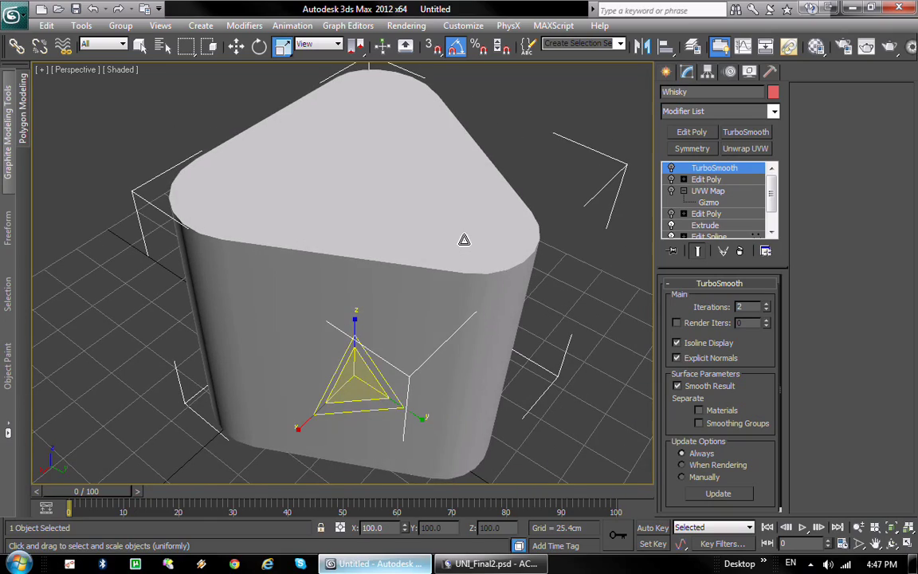
mouse_move(511, 285)
middle_mouse_down("alt")
mouse_move(518, 273)
mouse_move(572, 279)
mouse_move(502, 293)
mouse_move(538, 160)
mouse_move(523, 141)
mouse_move(485, 320)
mouse_move(473, 318)
mouse_move(476, 293)
mouse_move(507, 302)
middle_mouse_up("alt")
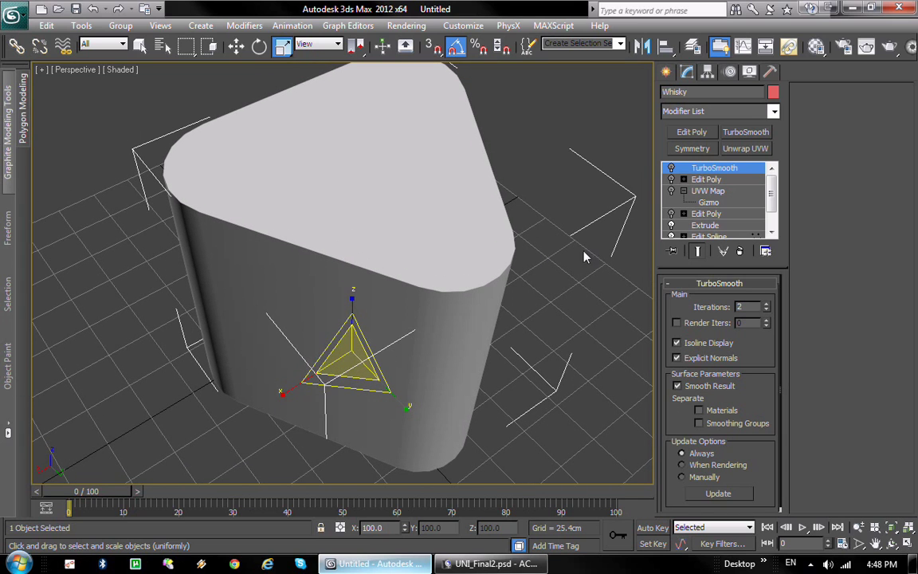
left_click(671, 214)
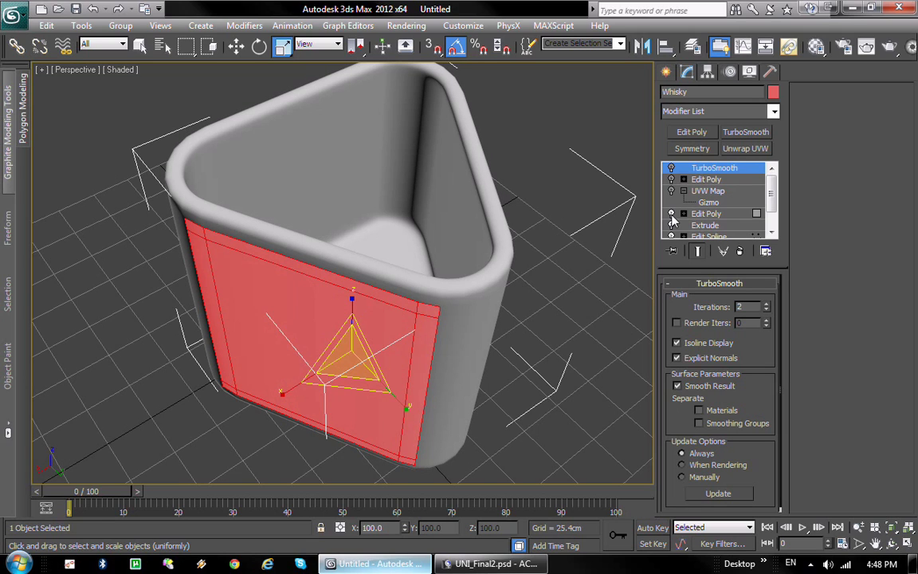
- Delete TurboSmooth, the upper Edit Poly and UVW Map from the Whisky object, and select the remaining Edit Poly
left_click(705, 214)
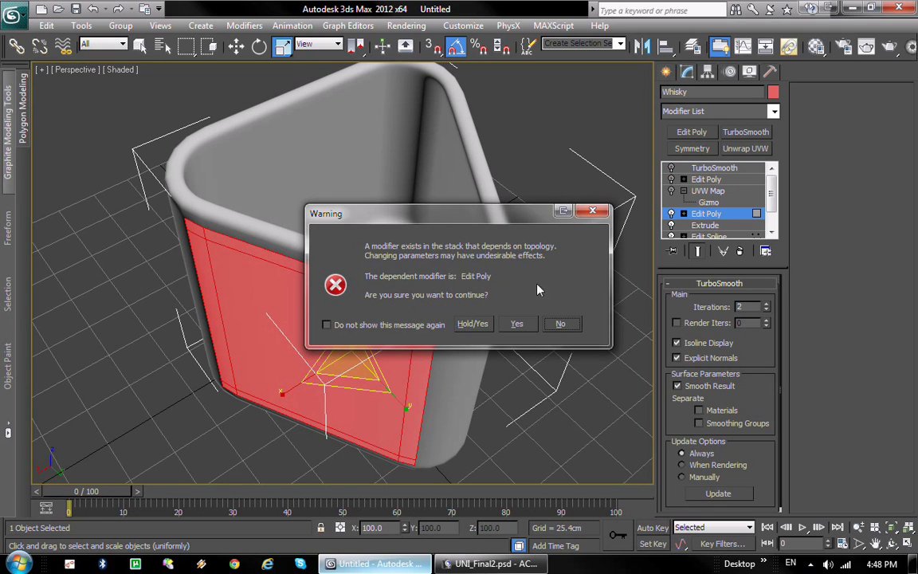
left_click(559, 324)
left_click(698, 215)
left_click(514, 325)
left_click(715, 168)
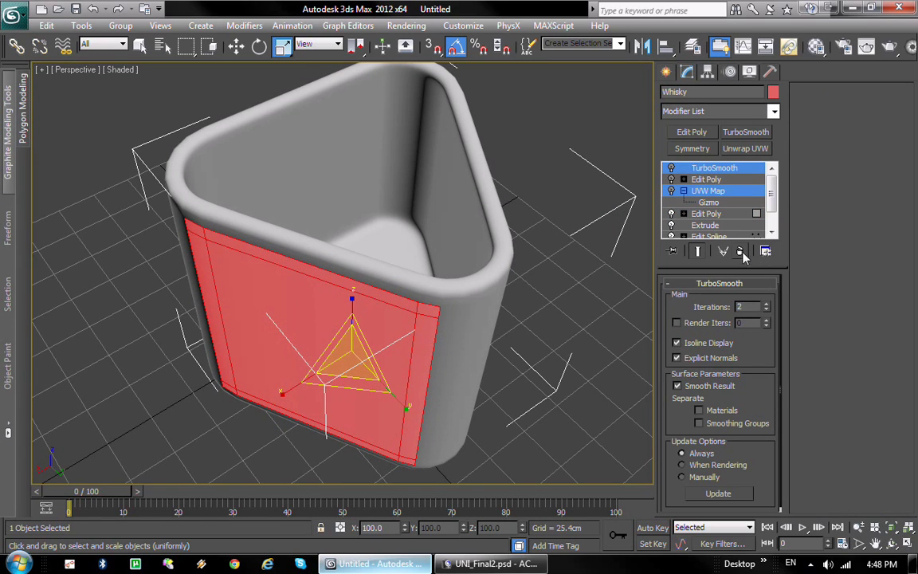
left_click(743, 254)
left_click(709, 169)
left_click(742, 253)
left_click(699, 171)
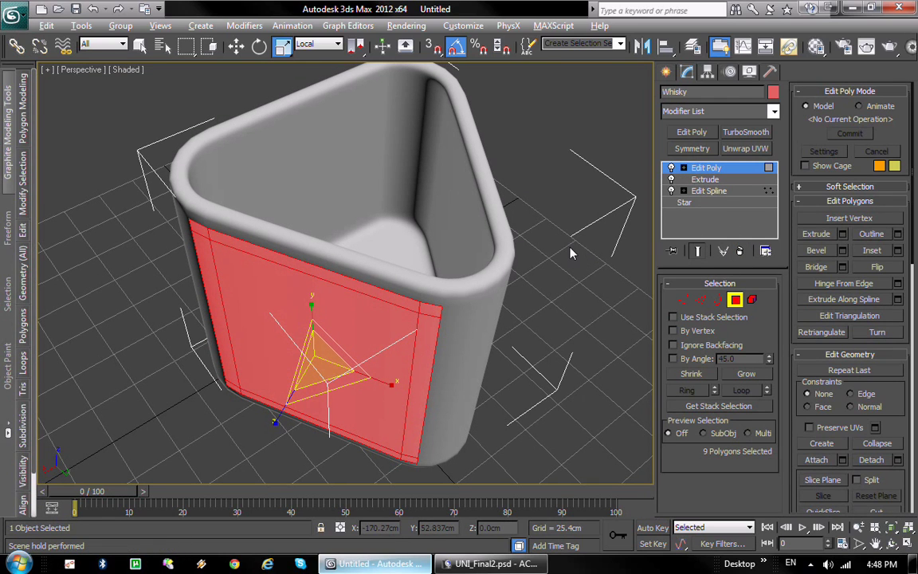
- Leave polygon editing, isolate the Whisky object and display its modifier stack
middle_click_drag(414, 205, 412, 269, "alt")
left_click(667, 72)
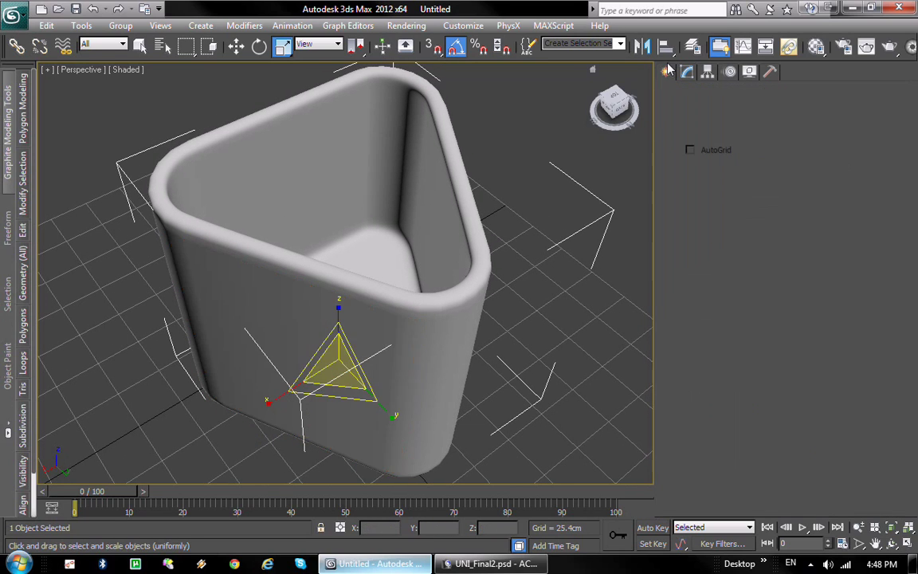
key("alt+q")
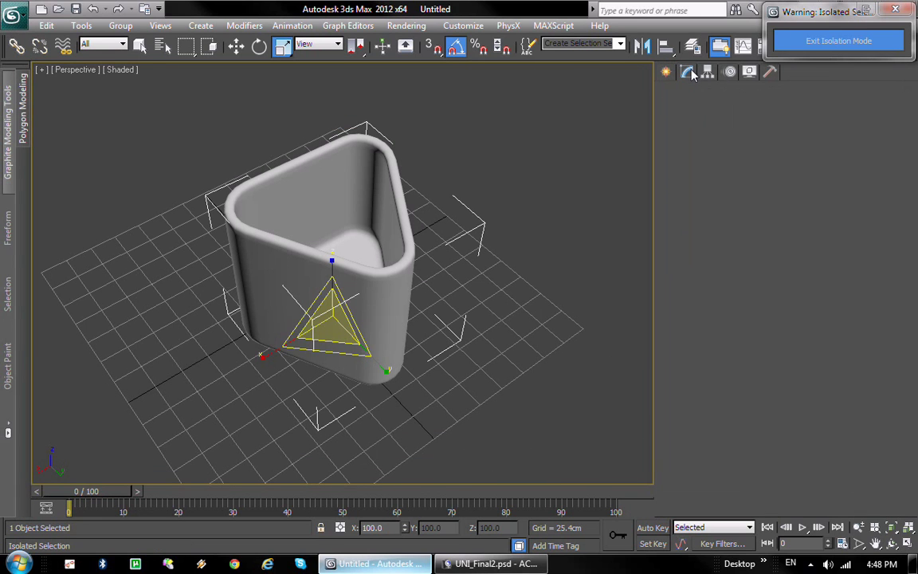
left_click(688, 73)
middle_click_drag(433, 141, 459, 287, "alt")
scroll(445, 269, "up", 3)
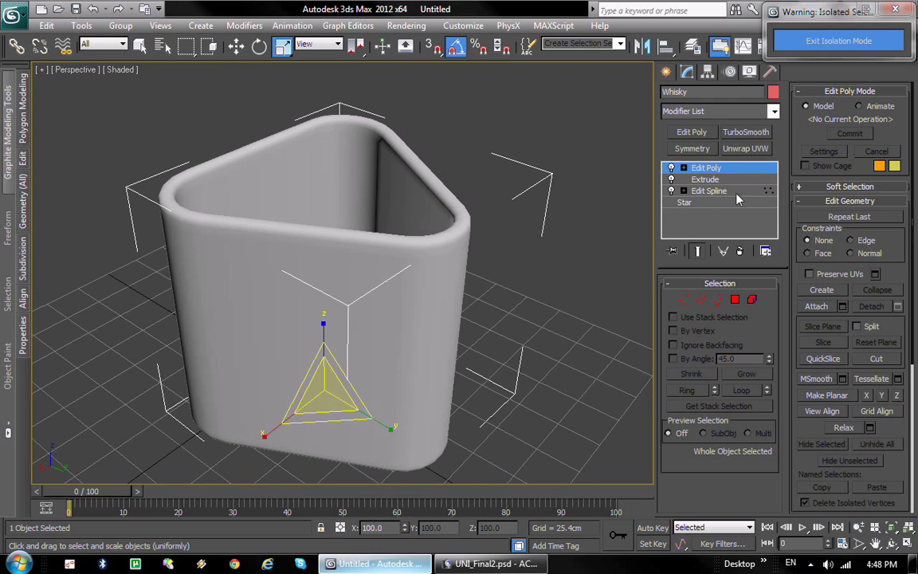
- Show edged faces, select the inner floor polygon in Edit Poly and grow the selection five times up the container's inner walls
left_click(684, 169)
mouse_move(504, 182)
middle_mouse_down("alt")
mouse_move(529, 252)
mouse_move(502, 297)
mouse_move(507, 306)
middle_mouse_up("alt")
key("F4")
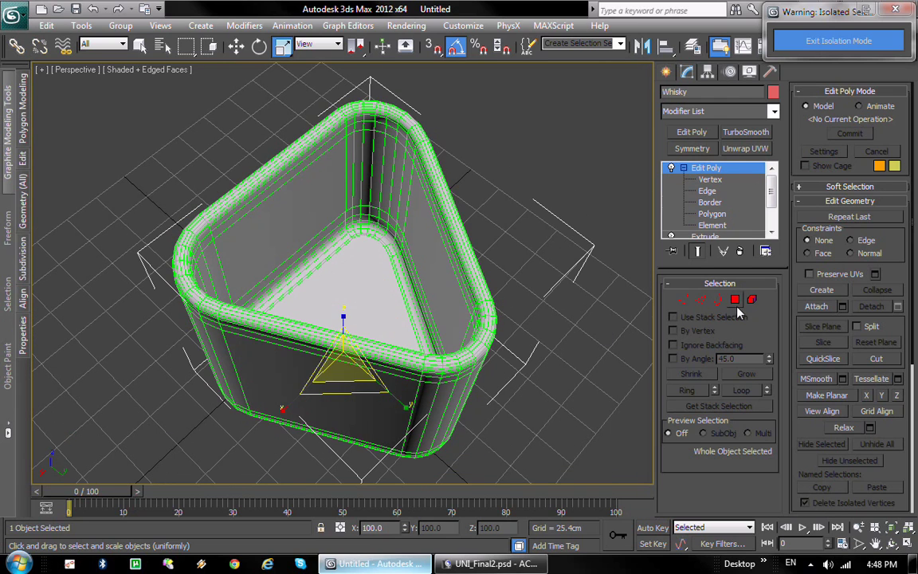
left_click(737, 303)
left_click(374, 277)
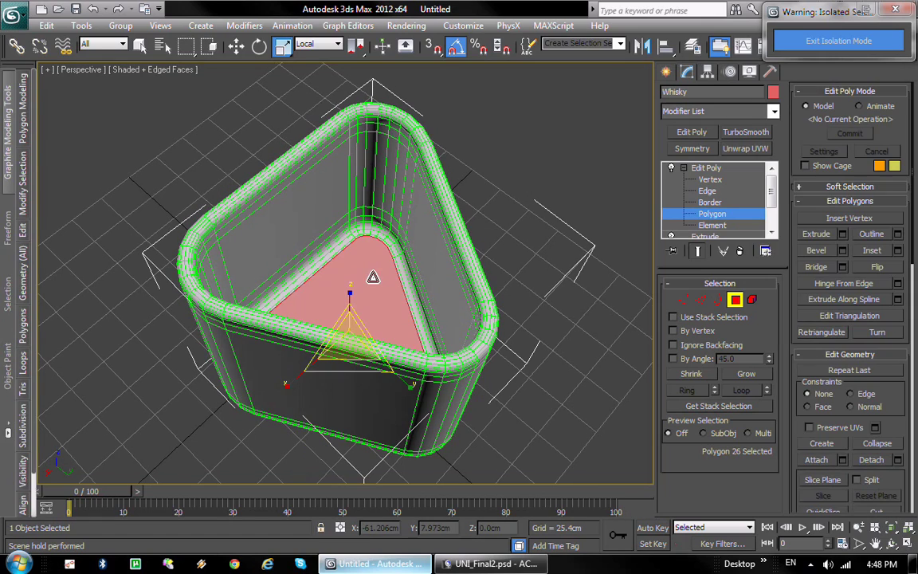
left_click(740, 374)
left_click(740, 374)
left_click(740, 373)
left_click(740, 374)
left_click(740, 374)
middle_click_drag(558, 199, 510, 254, "alt")
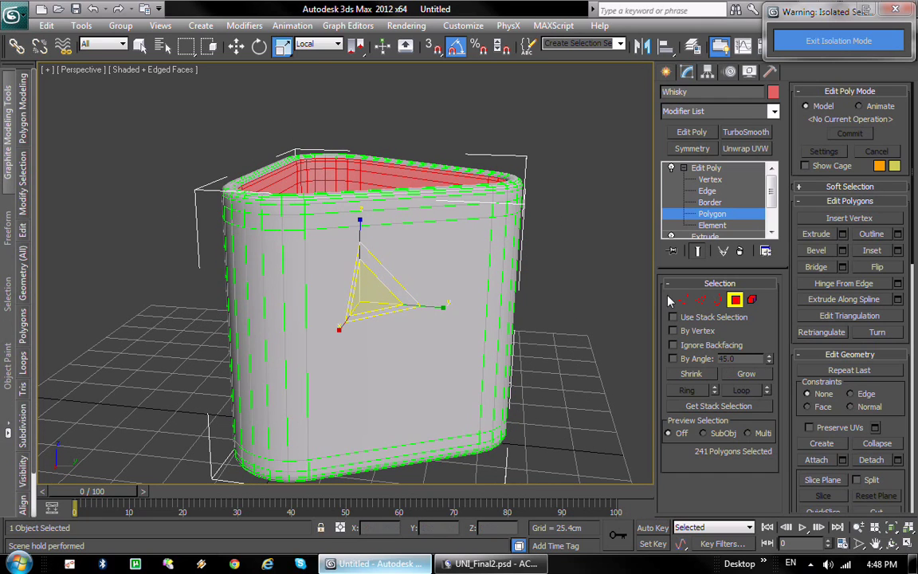
- Grow the polygon selection eight more times over the rim onto the outer walls' upper band, and delete the selected polygons
left_click(732, 374)
left_click(732, 374)
left_click(728, 375)
left_click(728, 375)
left_click(729, 375)
left_click(728, 375)
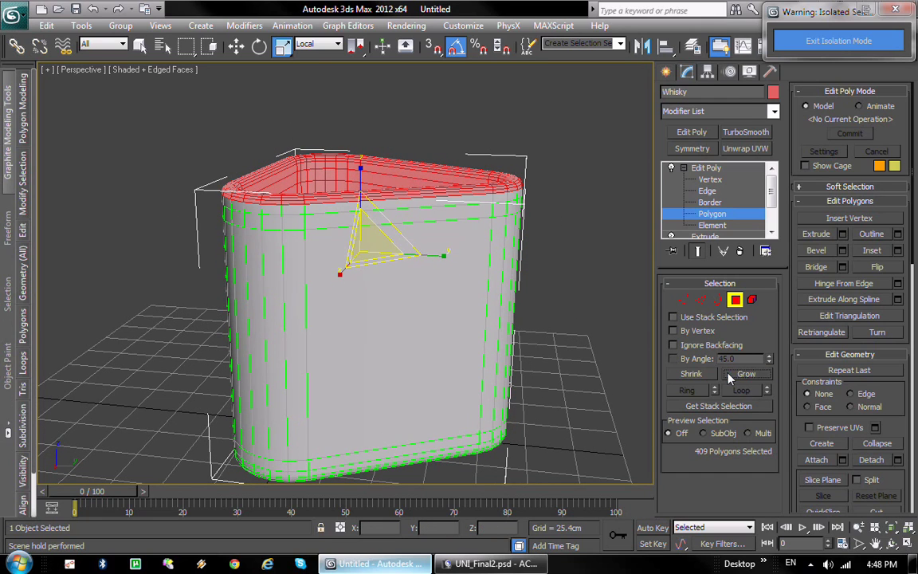
left_click(729, 375)
left_click(728, 375)
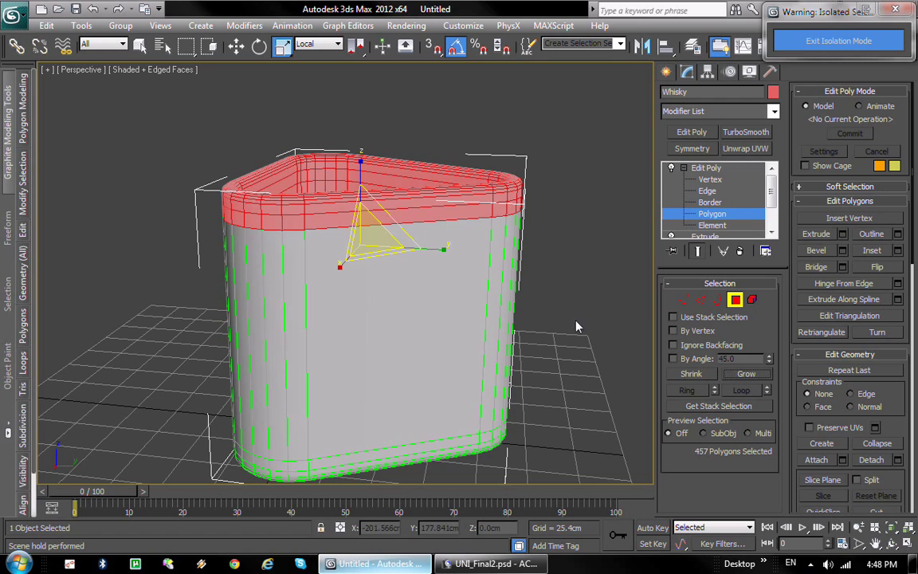
key("Delete")
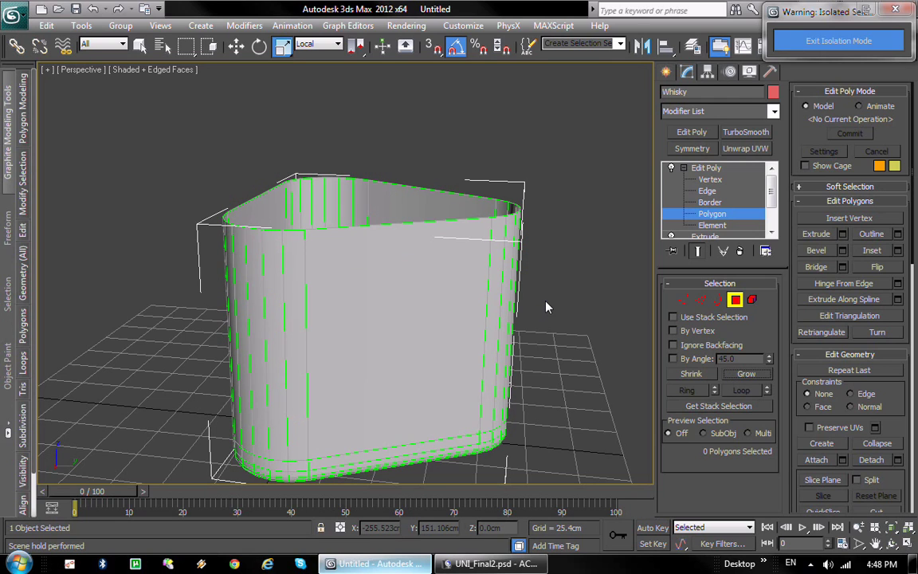
- Select the open top border of the Whisky object and cap it
middle_click_drag(485, 318, 488, 343, "alt")
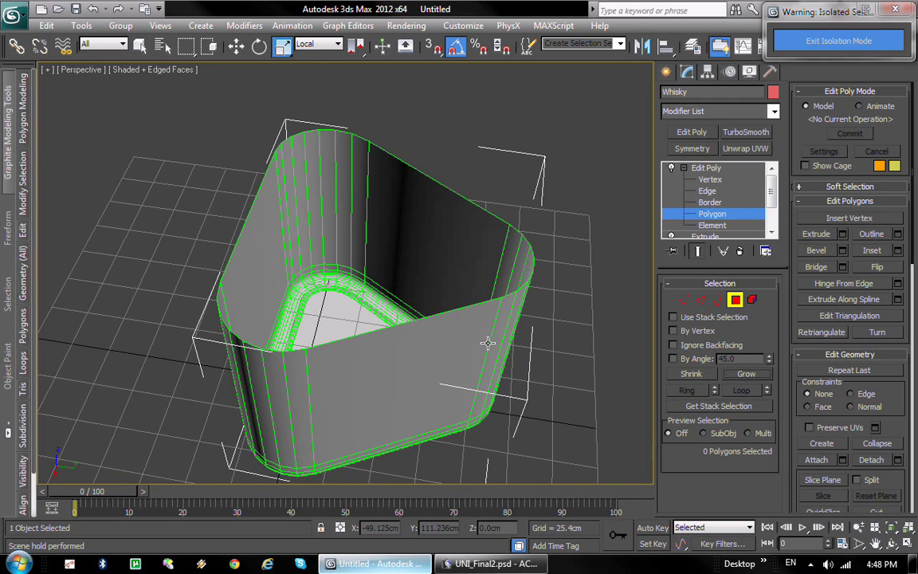
left_click(719, 301)
left_click(425, 315)
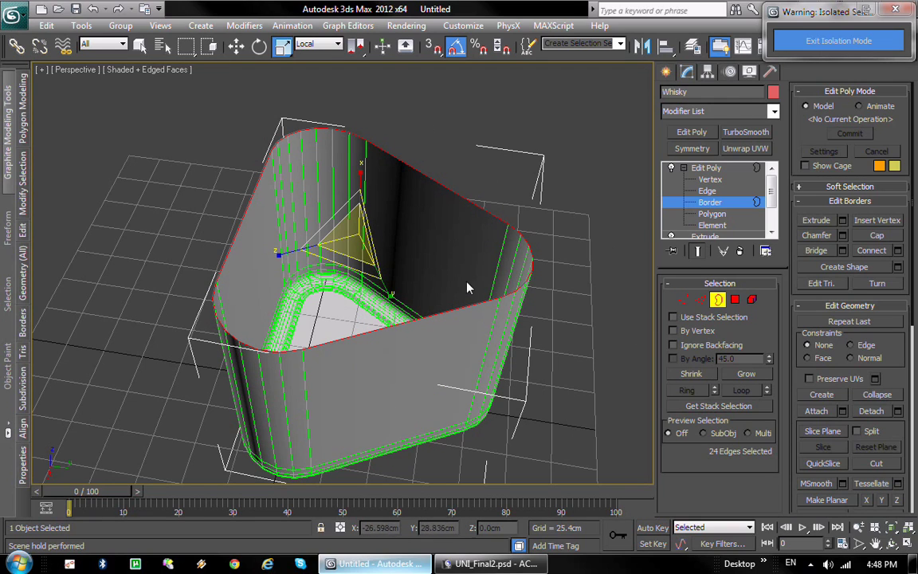
left_click(862, 237)
middle_click_drag(623, 263, 455, 318, "alt")
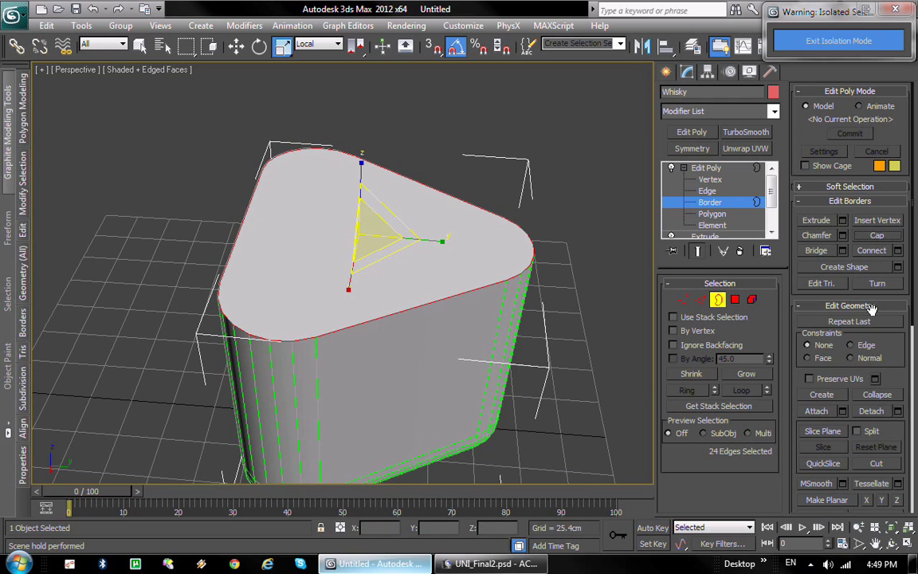
- Chamfer the capped top border by 0.989 cm with 4 segments
left_click(843, 237)
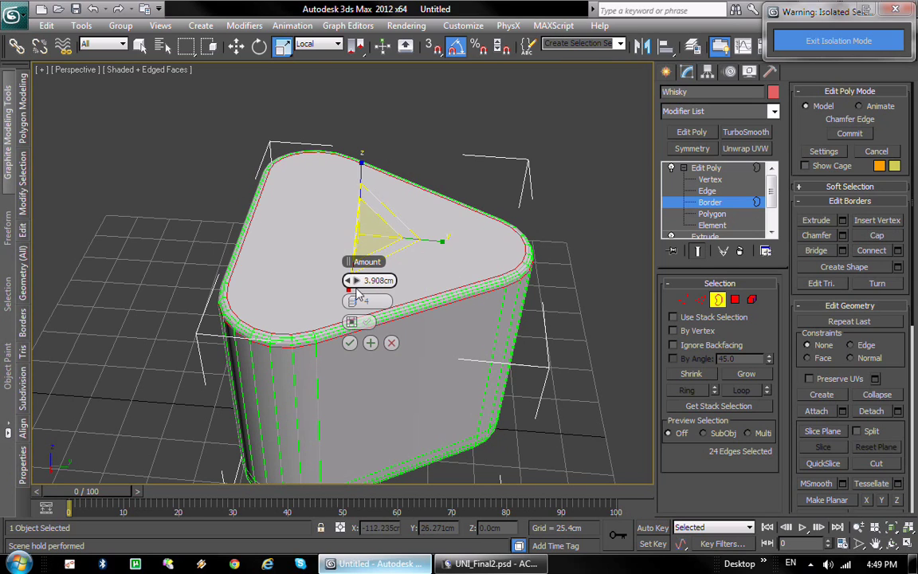
left_click_drag(353, 280, 353, 280)
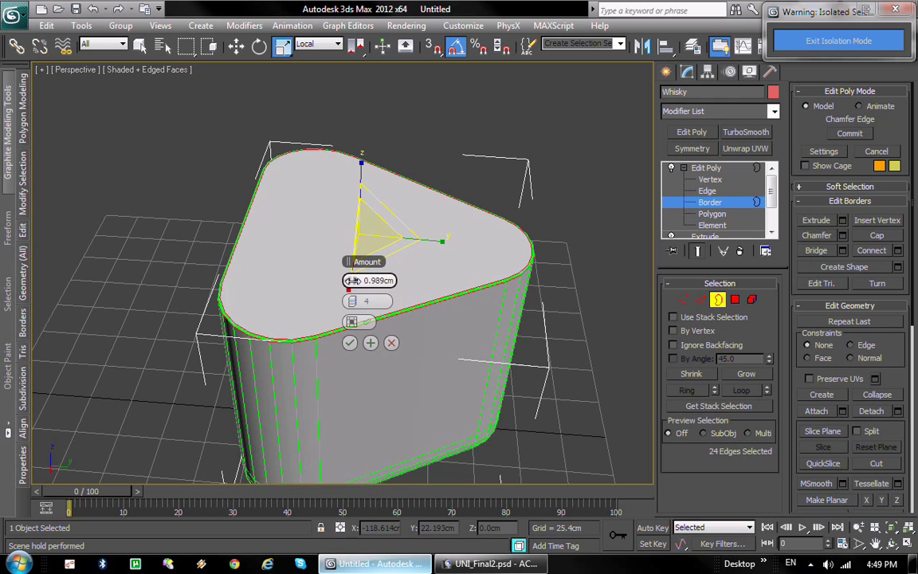
left_click(349, 343)
middle_click_drag(461, 354, 484, 352, "alt")
- Examine the chamfered top edge of the Whisky object up close, both shaded only and with edged faces
key("4")
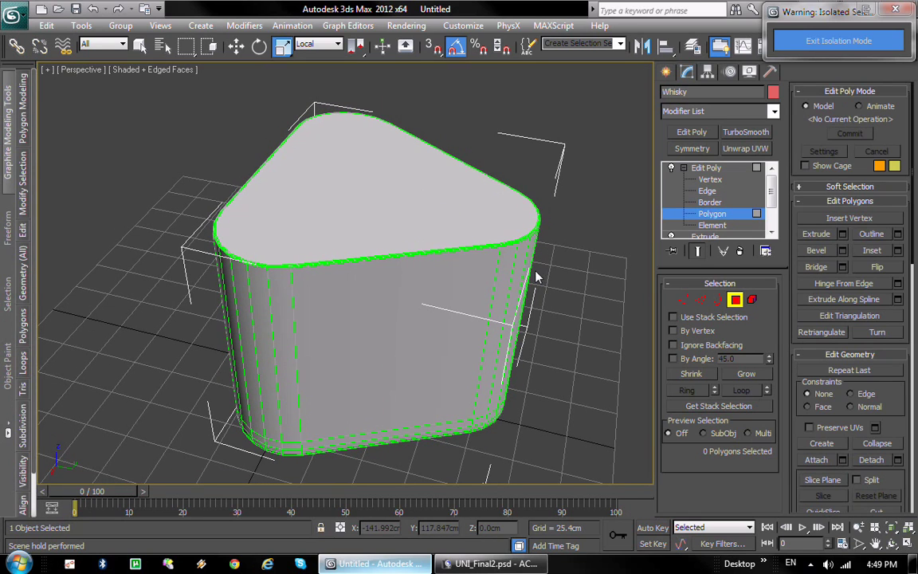
key("ctrl+a")
left_click(556, 283)
mouse_move(450, 329)
middle_mouse_down("alt")
mouse_move(433, 322)
mouse_move(414, 290)
mouse_move(431, 295)
mouse_move(378, 306)
middle_mouse_up("alt")
key("F4")
scroll(439, 322, "up", 4)
scroll(430, 295, "down", 1)
scroll(377, 303, "down", 6)
key("F4")
middle_click_drag(400, 195, 332, 180)
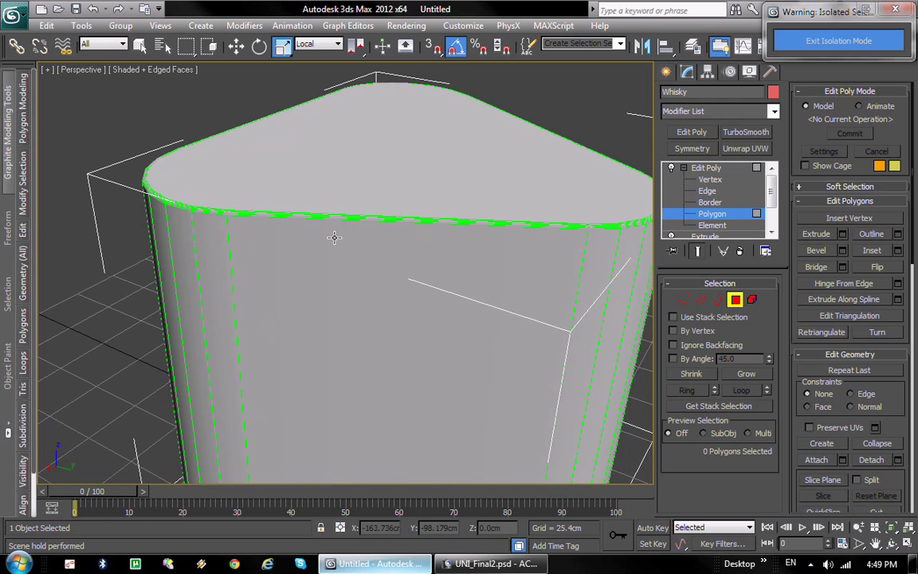
- Insert an edge loop with SwiftLoop around the side walls just below the chamfered top edge
key("2")
double_click(227, 219)
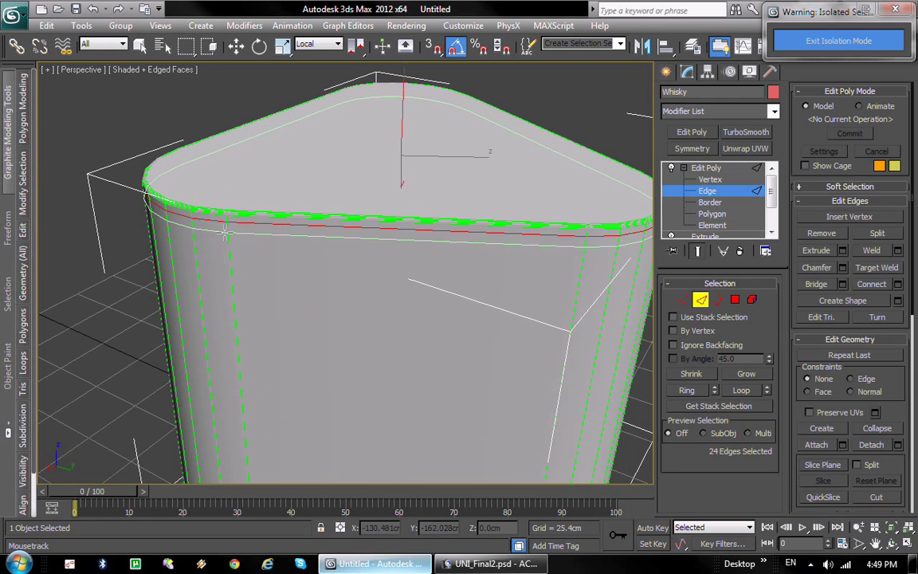
middle_click_drag(227, 221, 341, 243, "alt")
right_click(341, 243)
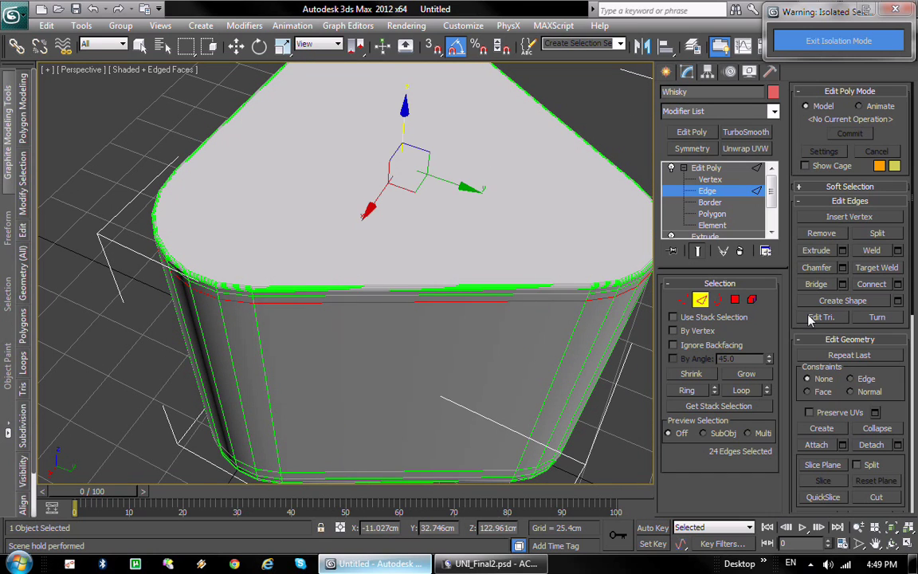
- Inset the Whisky object's top cap polygon slightly
left_click(734, 299)
left_click(873, 250)
left_click(383, 184)
left_click_drag(383, 184, 381, 190)
- Add TurboSmooth to the Whisky object with 2 iterations, Isoline Display and Explicit Normals enabled, and show it without edged faces
left_click(745, 133)
key("r")
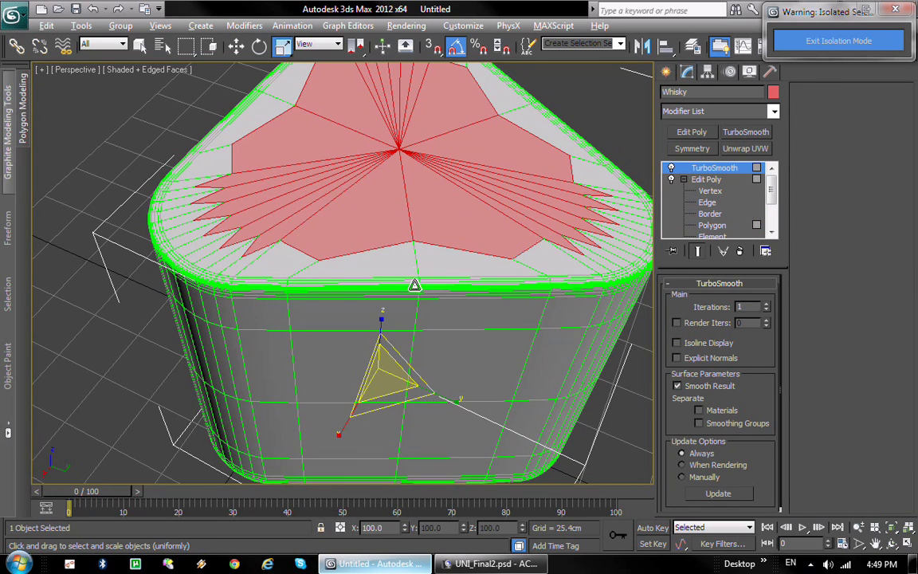
left_click(676, 343)
left_click(677, 358)
left_click(766, 304)
middle_click_drag(447, 240, 482, 272, "alt")
key("F4")
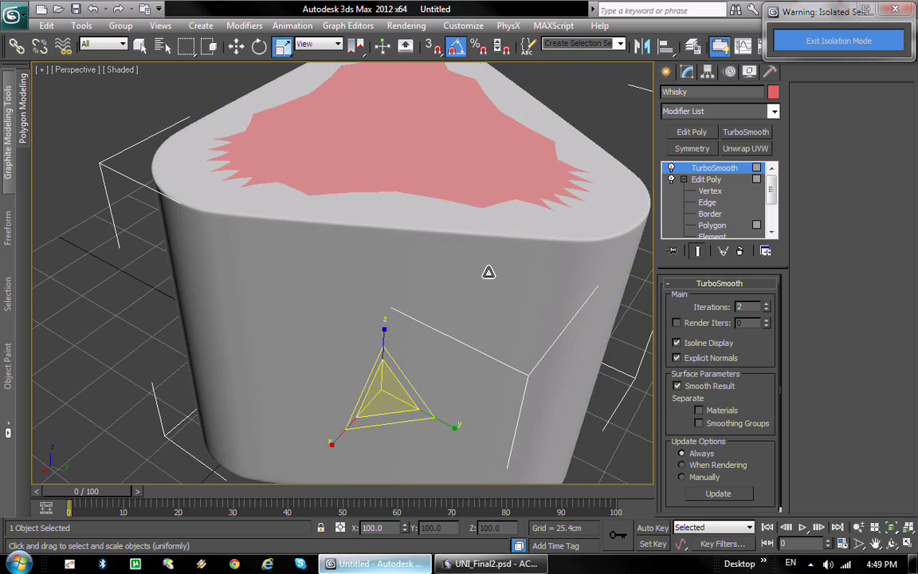
- Select the bottom polygon in Edit Poly with edged faces shown, grow the selection four times and delete the selected polygons
mouse_move(446, 322)
middle_mouse_down("alt")
mouse_move(504, 194)
mouse_move(473, 176)
mouse_move(485, 194)
mouse_move(481, 309)
mouse_move(524, 316)
mouse_move(527, 273)
middle_mouse_up("alt")
left_click(706, 180)
left_click(712, 225)
key("F4")
left_click(363, 319)
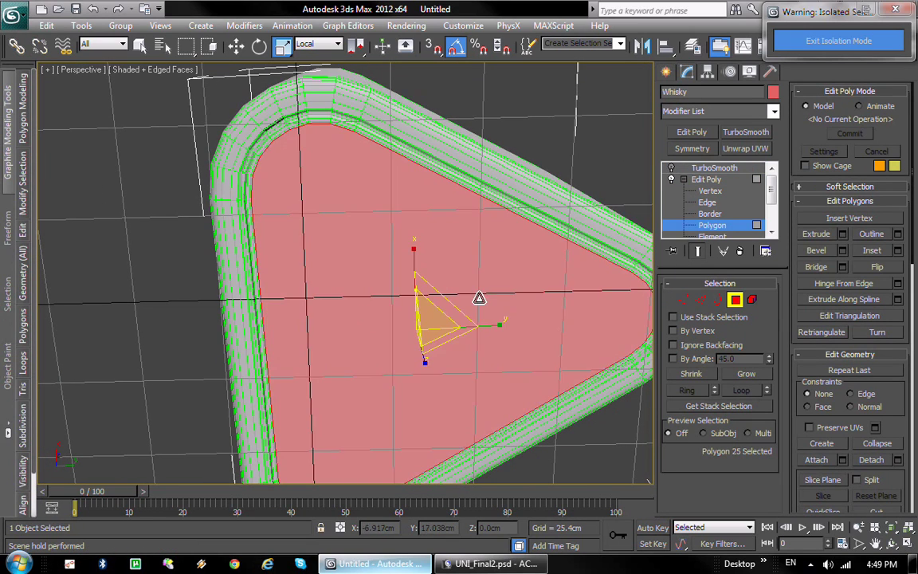
left_click(742, 375)
left_click(743, 375)
left_click(743, 375)
left_click(743, 375)
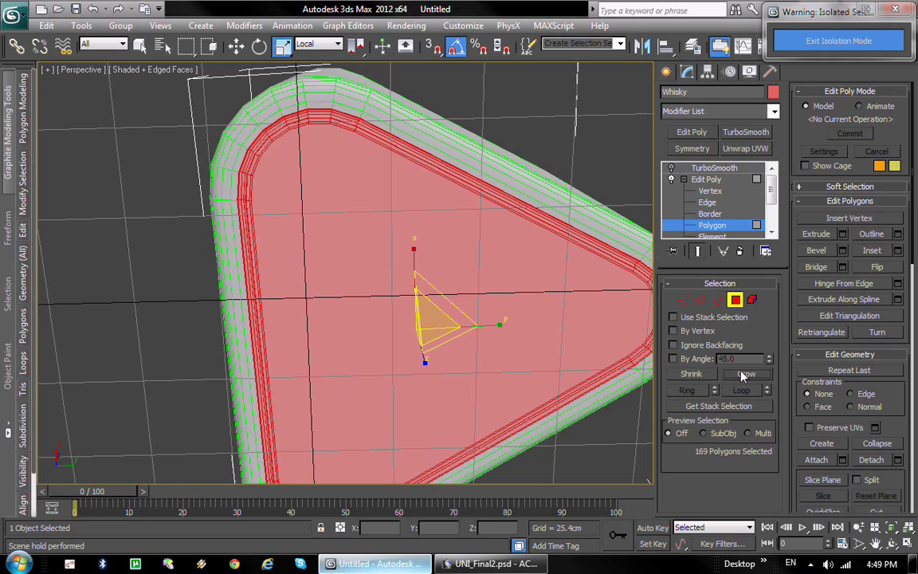
key("Delete")
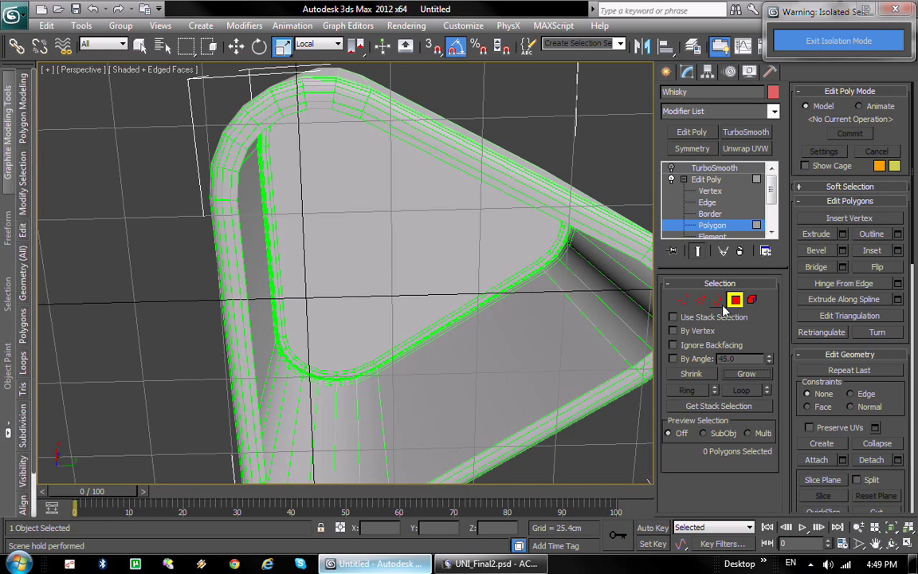
- Select the open border on the underside of the Whisky object and cap it
left_click(719, 300)
left_click(550, 216)
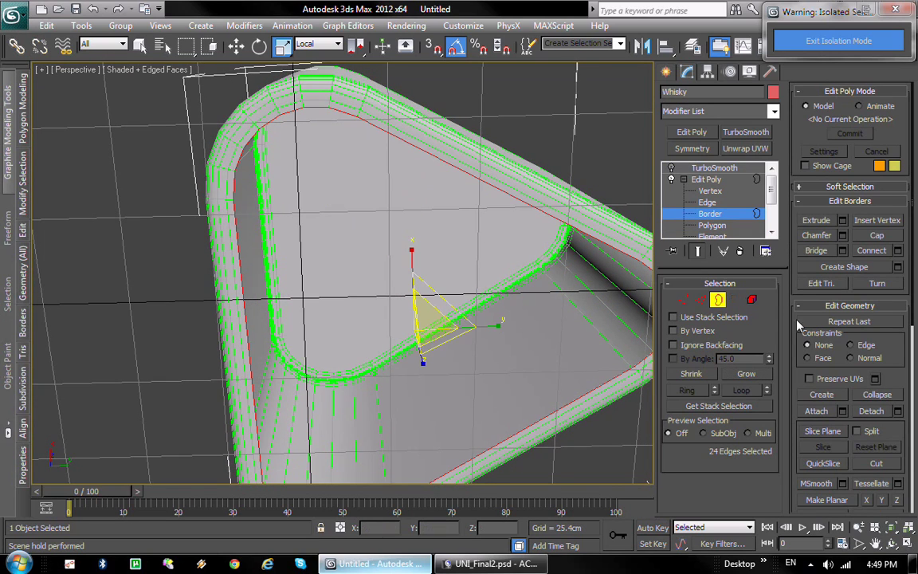
left_click(887, 240)
middle_click_drag(469, 205, 445, 415, "alt")
scroll(470, 255, "down", 3)
middle_click_drag(470, 254, 483, 347, "alt")
- Select all polygons to review their smoothing group settings, and deselect them to check the object's shading with edged faces off and on
left_click(736, 300)
left_click(735, 300)
key("ctrl+a")
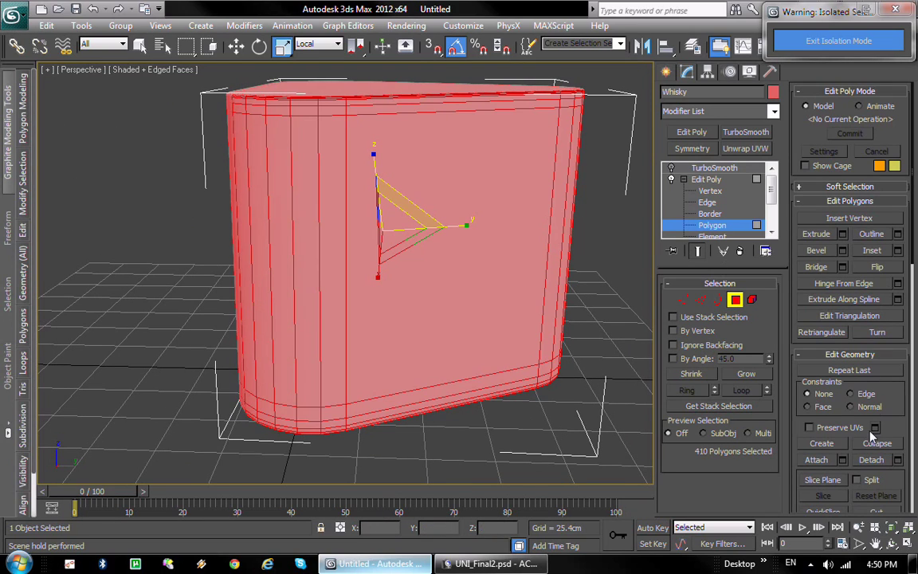
scroll(901, 472, "down", 8)
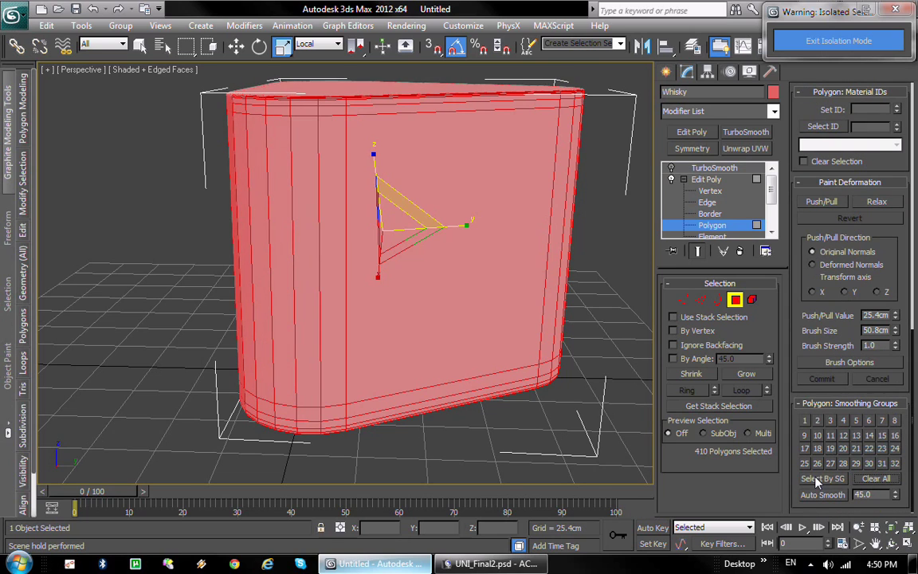
left_click(594, 415)
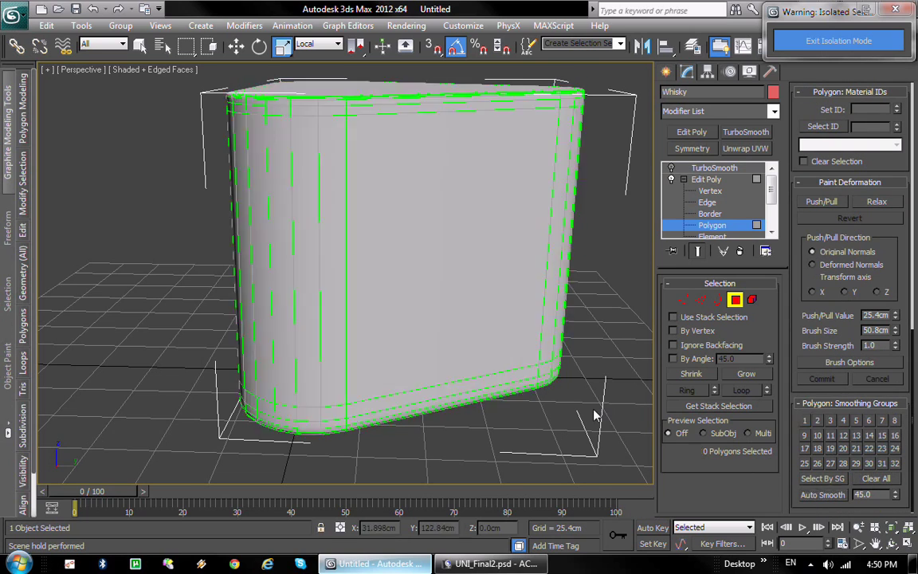
mouse_move(546, 303)
middle_mouse_down("alt")
mouse_move(537, 323)
mouse_move(445, 359)
middle_mouse_up("alt")
key("F4")
key("F4")
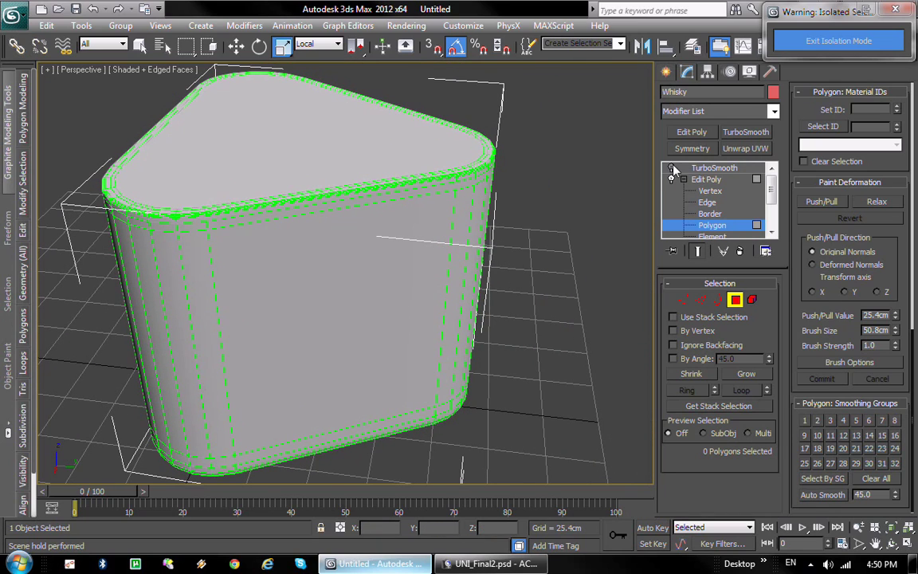
- Exit isolation mode, maximize the Left view on the container and Whisky object, and leave polygon editing
left_click(839, 41)
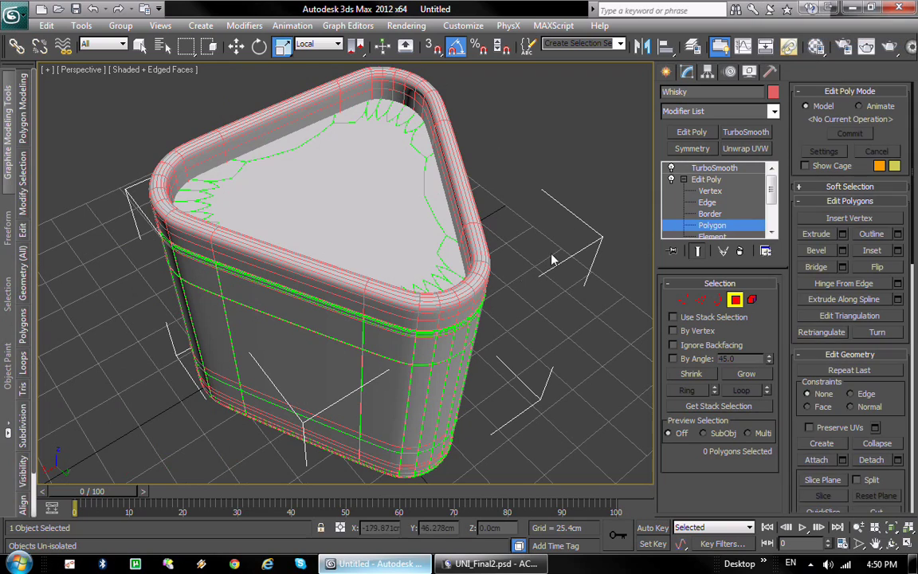
middle_click_drag(510, 338, 533, 324, "alt")
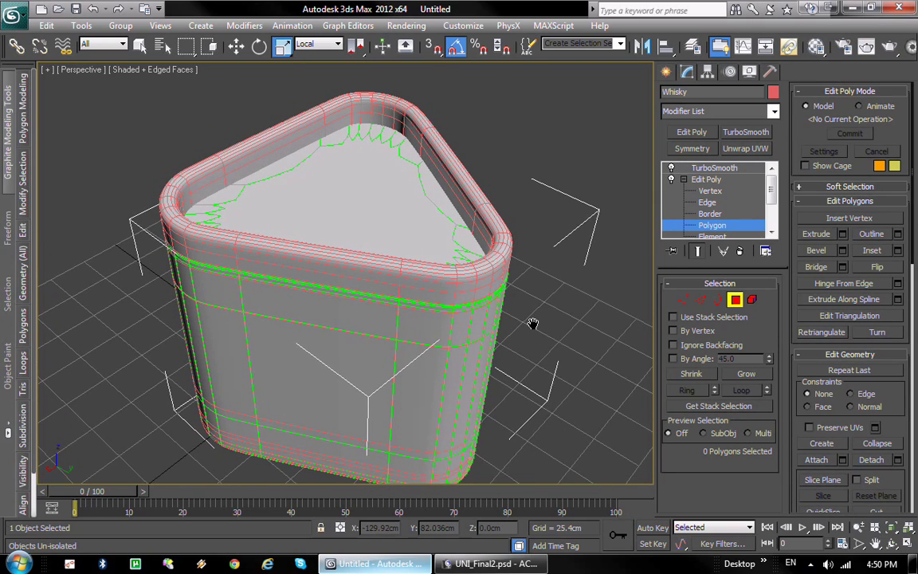
key("alt+w")
middle_click(254, 394)
key("alt+w")
middle_click_drag(273, 347, 311, 331)
scroll(311, 331, "up", 2)
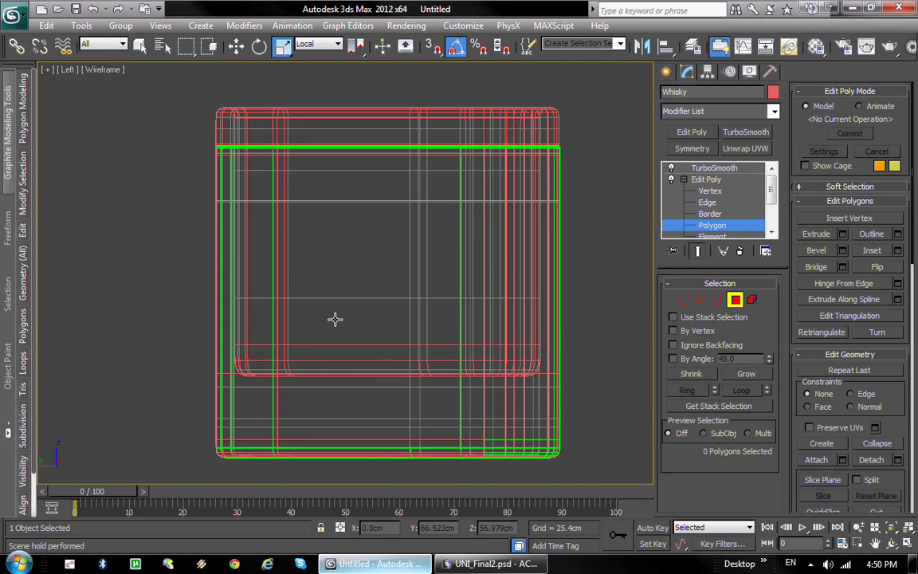
left_click(283, 46)
middle_click_drag(383, 305, 351, 289)
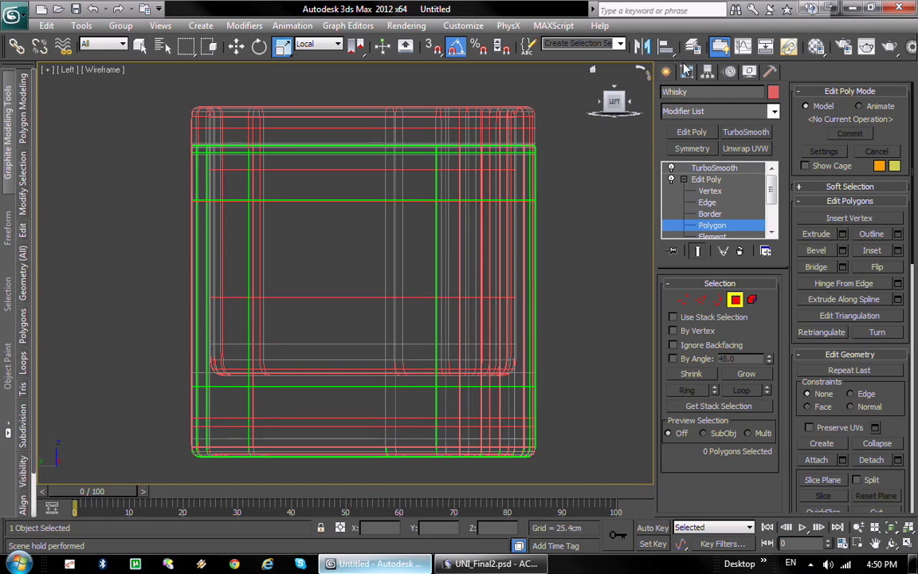
left_click(666, 71)
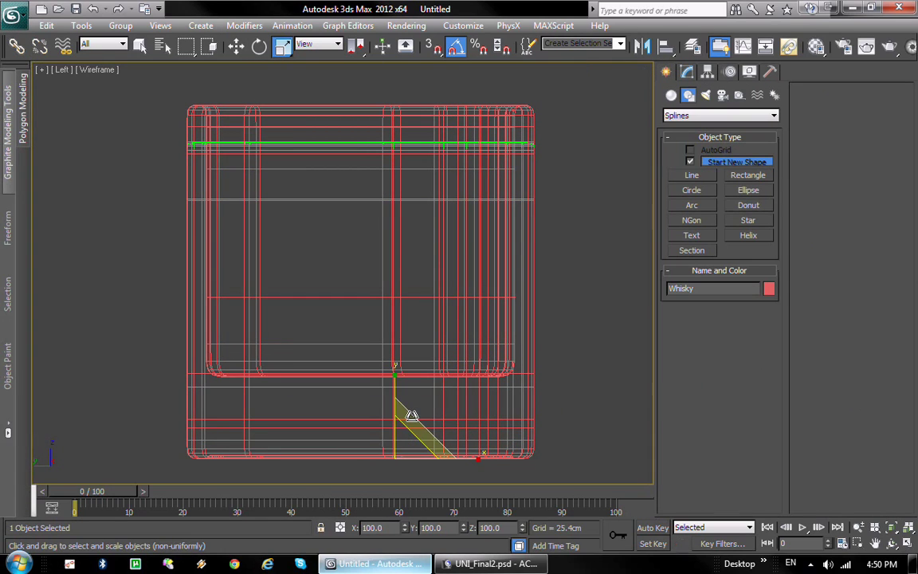
- Undo a trial scaling of the Whisky object and center its pivot on the object
left_click_drag(411, 415, 405, 422)
key("ctrl+z")
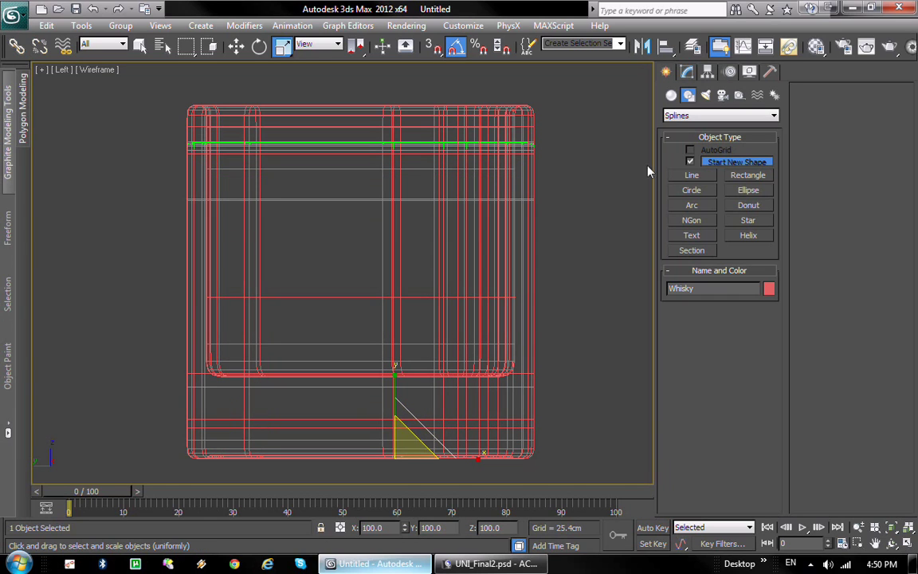
left_click(708, 72)
left_click(723, 161)
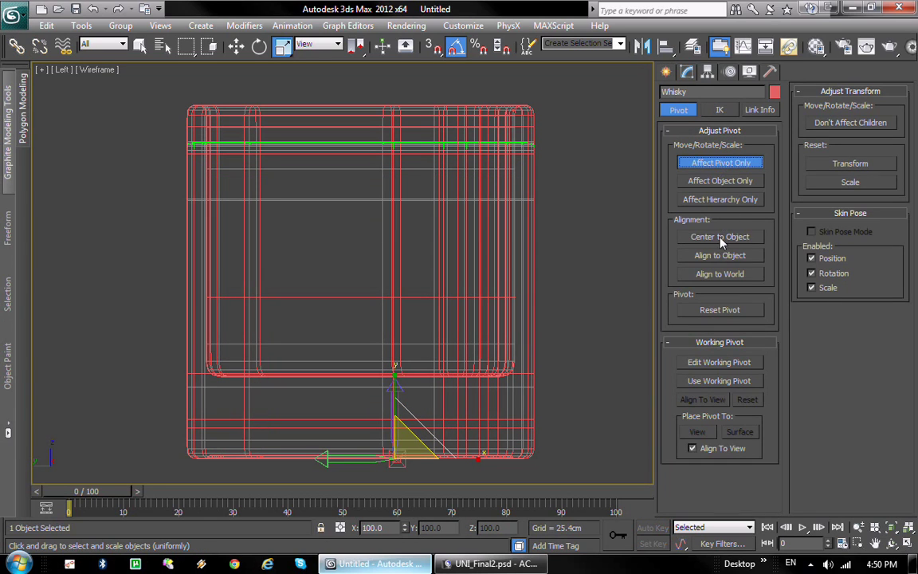
left_click(721, 238)
left_click(719, 161)
left_click(667, 74)
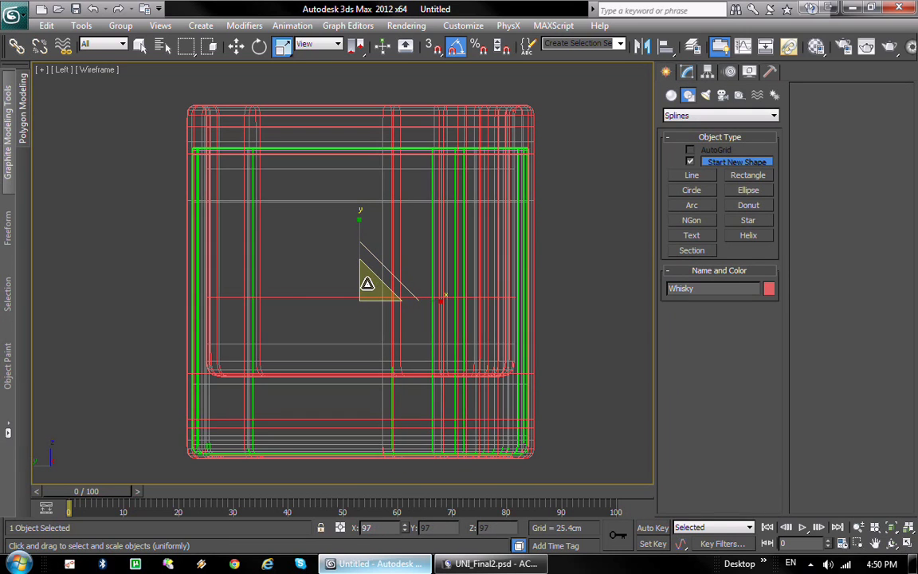
- Scale the Whisky object uniformly to about 90% and raise it so its base rests on the container's inner floor
left_click_drag(366, 284, 356, 288)
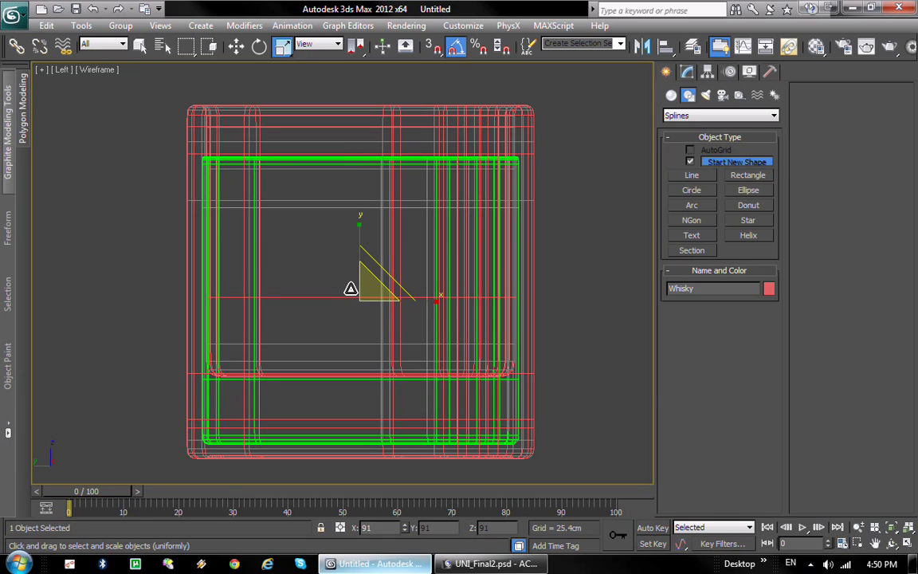
left_click_drag(351, 289, 348, 289)
key("w")
left_click_drag(359, 242, 384, 179)
- Select the Whisky object's upper vertices in Edit Poly and lower them well below the container's rim
left_click(687, 72)
left_click(730, 179)
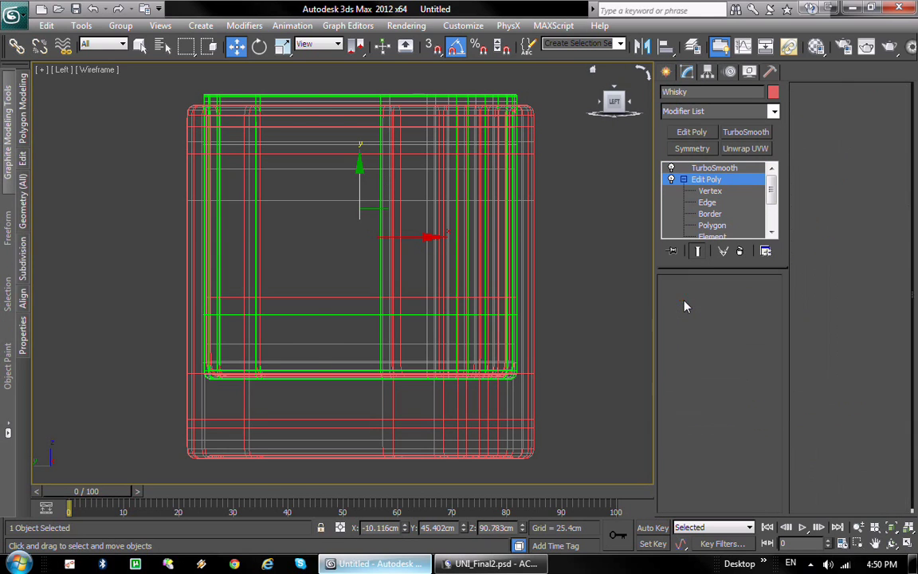
key("1")
left_click_drag(193, 83, 567, 163)
middle_click_drag(419, 148, 415, 200)
left_click_drag(386, 96, 396, 190)
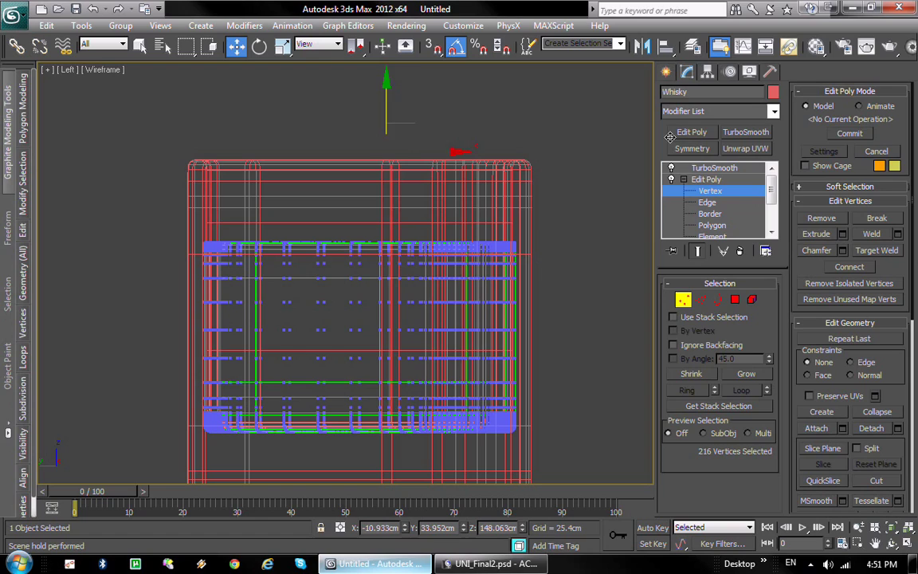
- Leave vertex editing with nothing selected, and open the Material Editor beside the maximized Perspective view
left_click(667, 73)
left_click(604, 232)
key("alt+w")
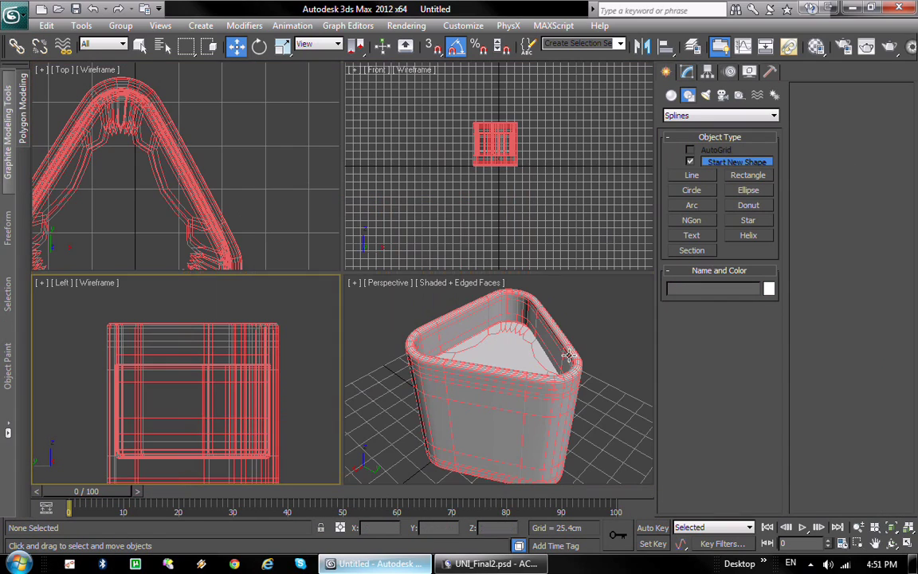
key("alt+w")
middle_click_drag(539, 373, 416, 246, "alt")
key("m")
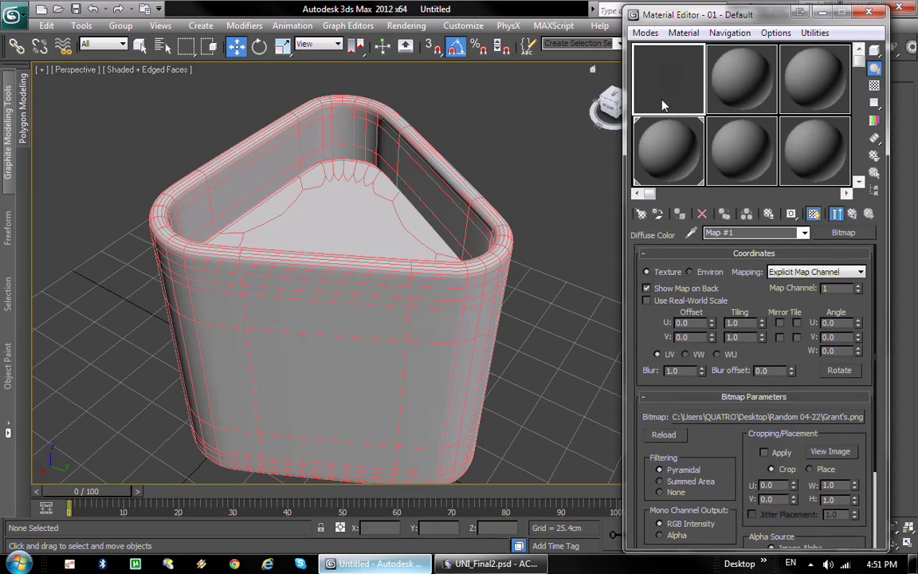
- Make the second sample slot an Arch & Design material using the Glass (Solid Geometry) template
left_click_drag(484, 376, 484, 376)
middle_click_drag(492, 283, 495, 231, "alt")
left_click(758, 93)
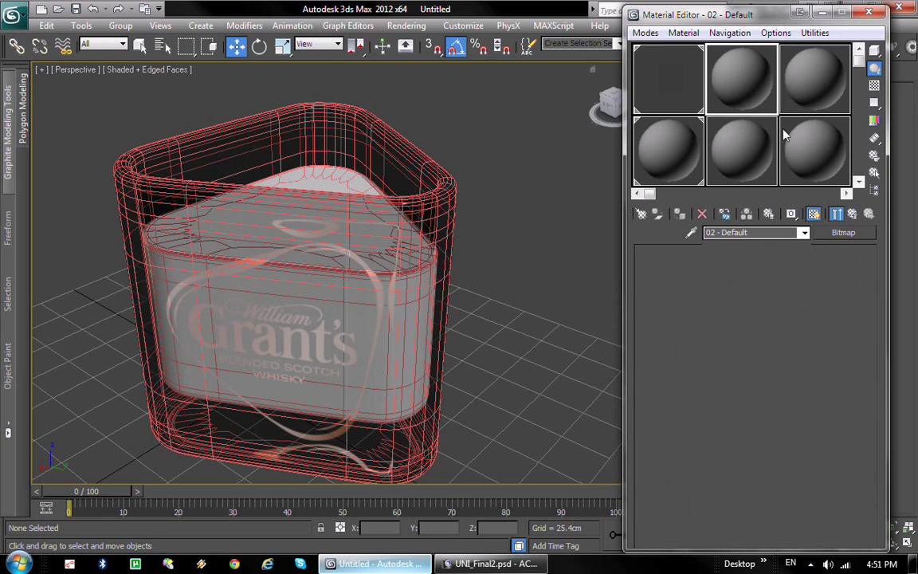
left_click(843, 232)
double_click(335, 406)
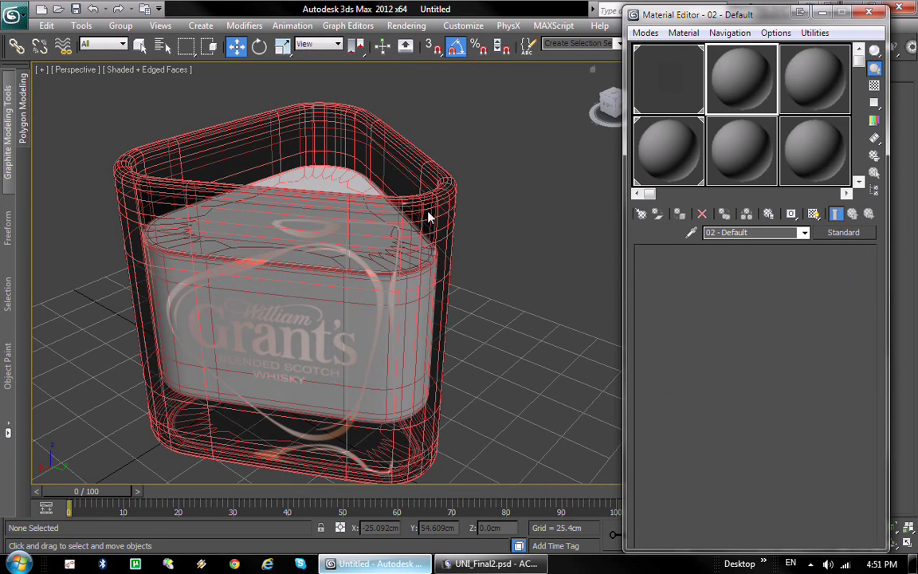
left_click(864, 267)
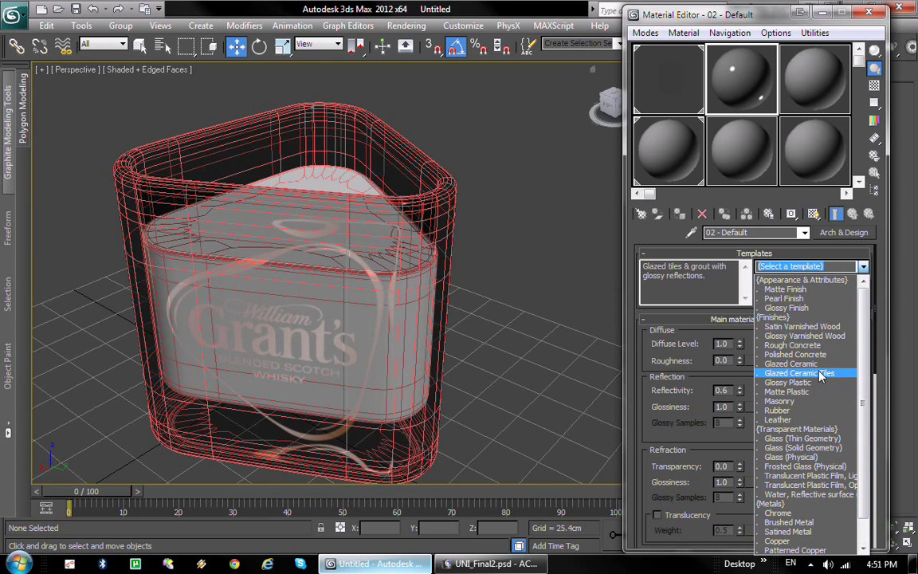
left_click(819, 451)
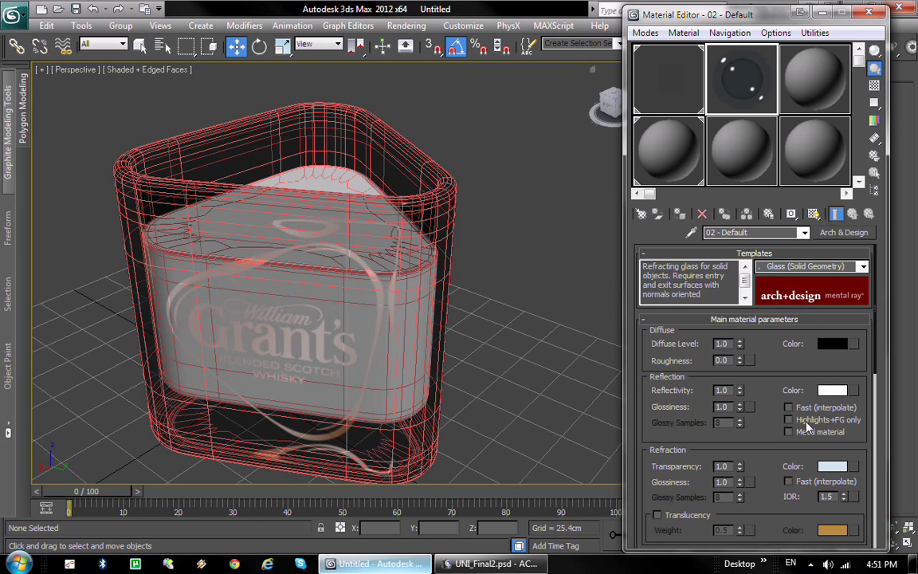
- Set the glass material's refraction color to orange, with red 0.849, green 0.46 and blue 0.231
left_click(831, 467)
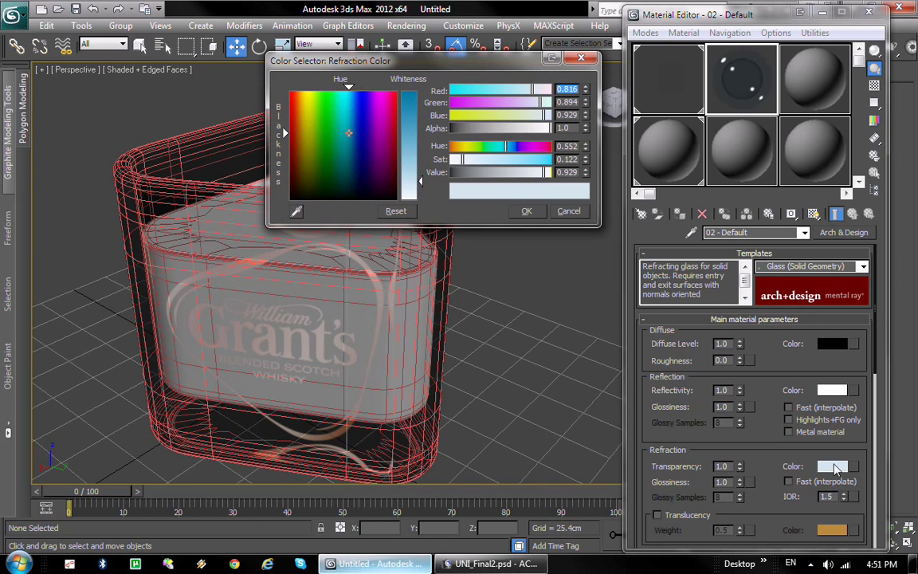
left_click_drag(306, 134, 301, 131)
left_click_drag(419, 140, 420, 116)
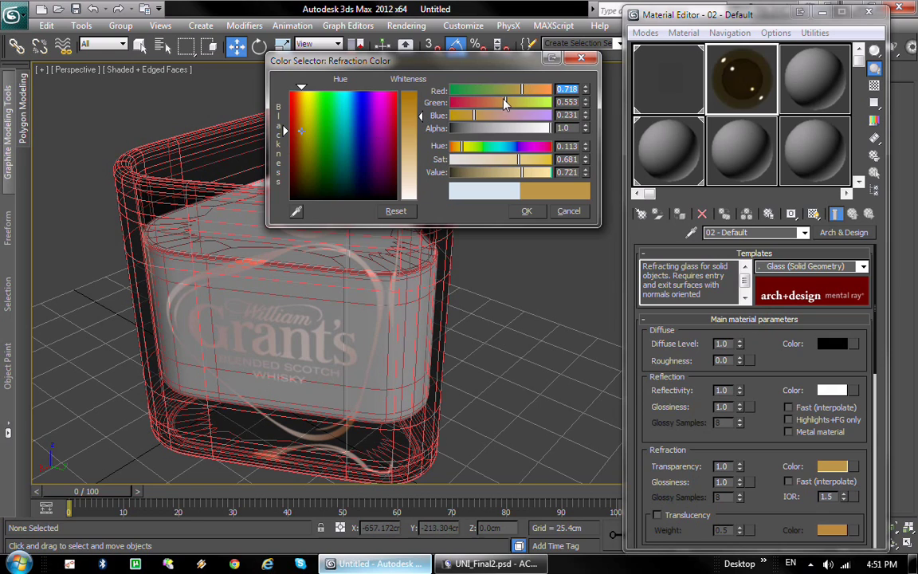
left_click_drag(506, 101, 535, 92)
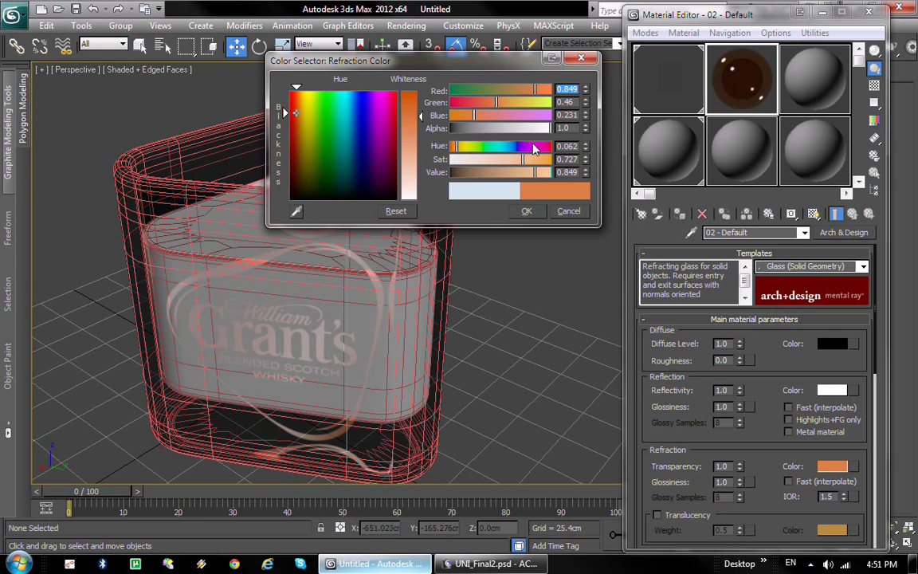
left_click(526, 211)
- Enlarge the material's preview on a checkered background and set its reflection color to red 0.899, green 0.584, blue 0.447
left_click(873, 86)
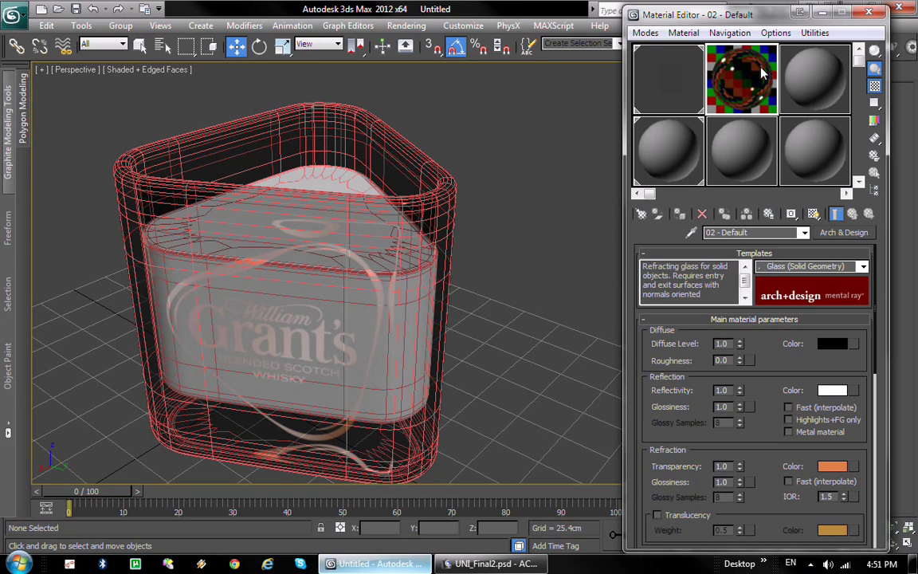
double_click(741, 80)
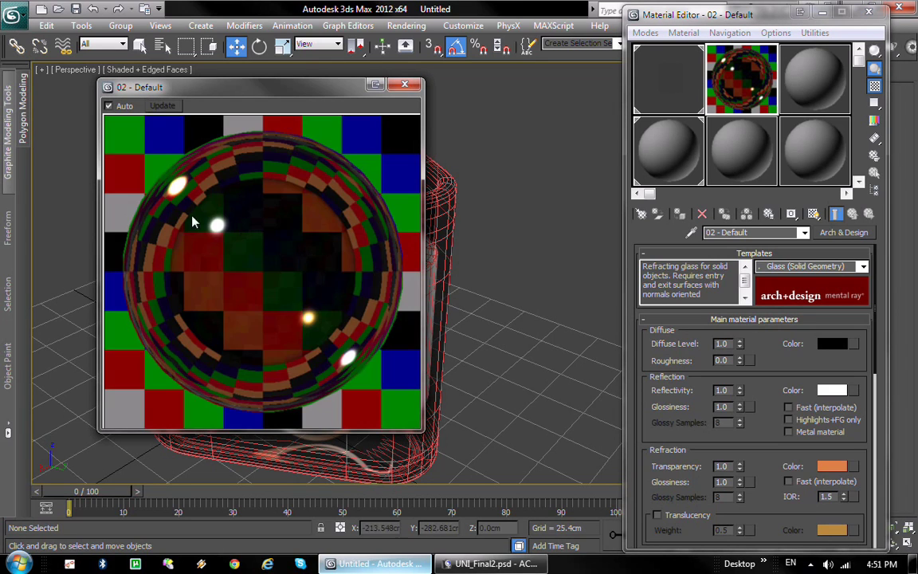
left_click(832, 390)
left_click_drag(298, 165, 300, 150)
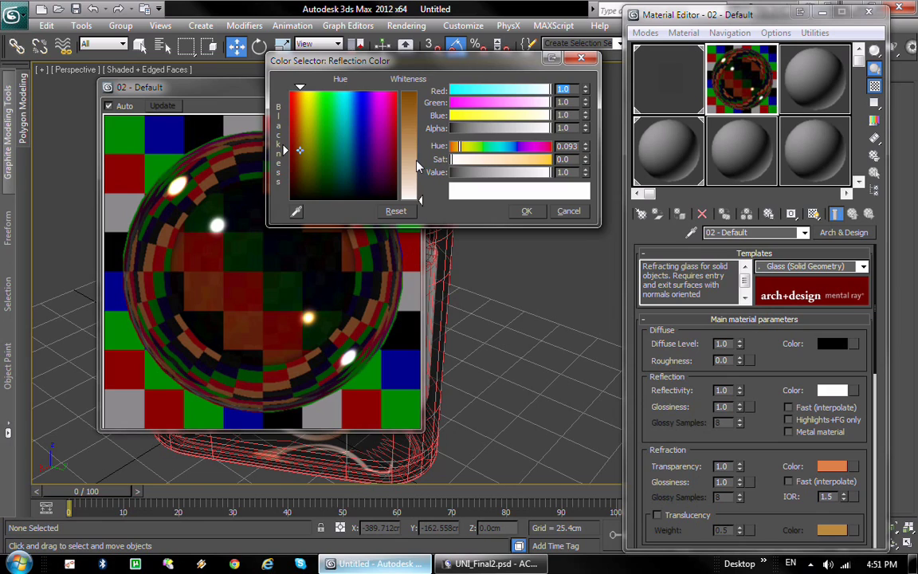
left_click_drag(411, 169, 411, 162)
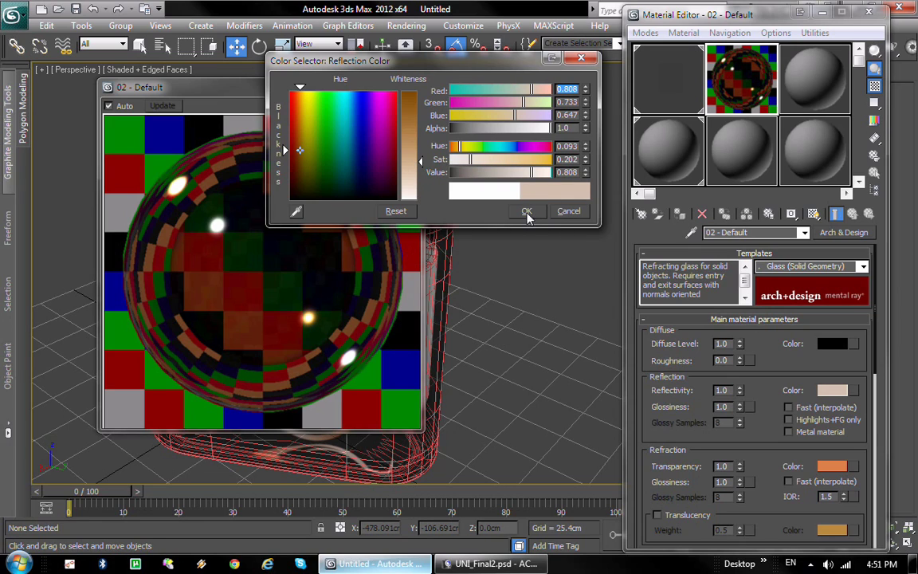
left_click(413, 141)
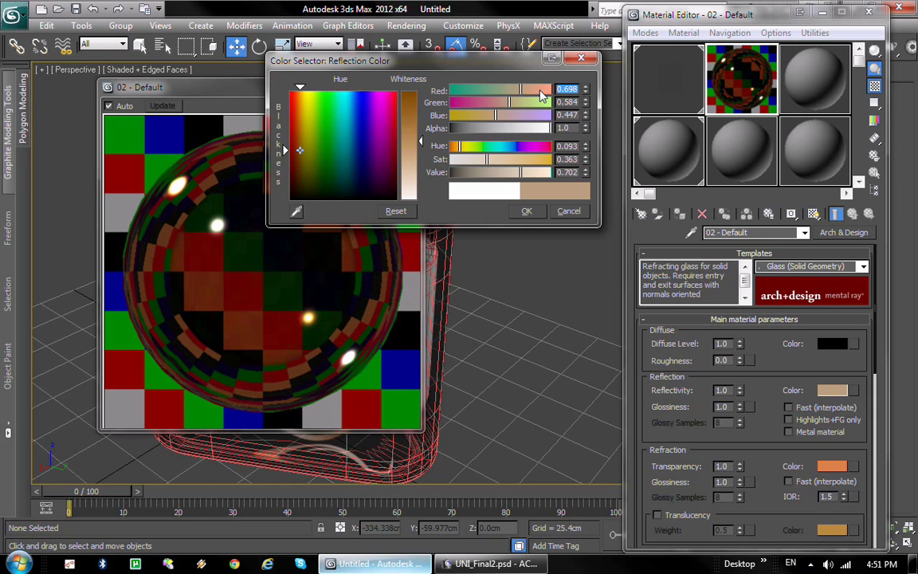
left_click_drag(541, 95, 545, 91)
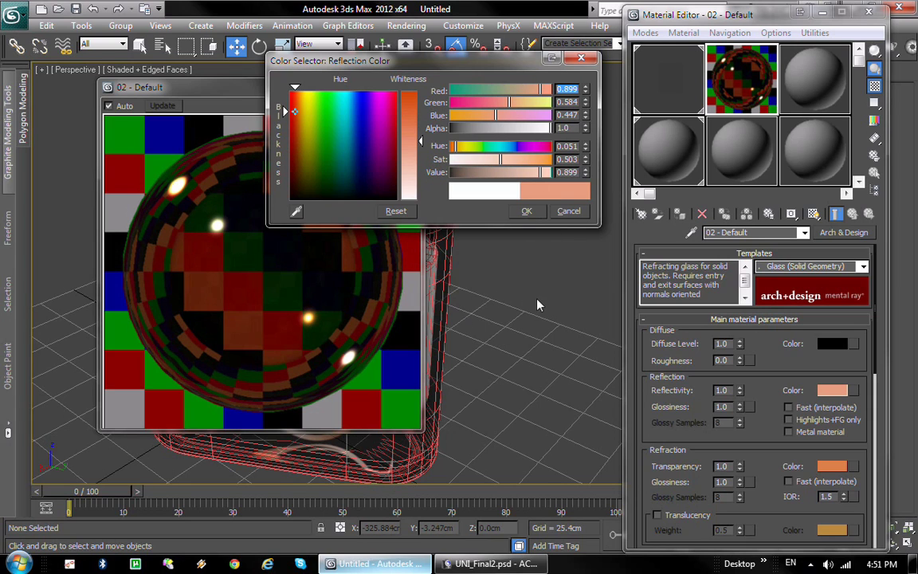
left_click(526, 212)
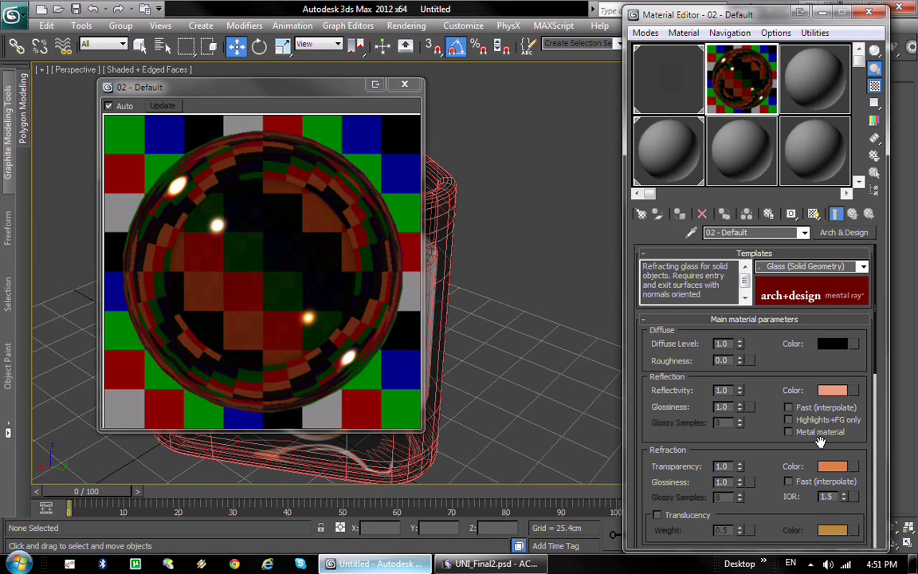
- Set the material's index of refraction to 1.36 and close the enlarged preview
double_click(836, 496)
type("1")
key("Return")
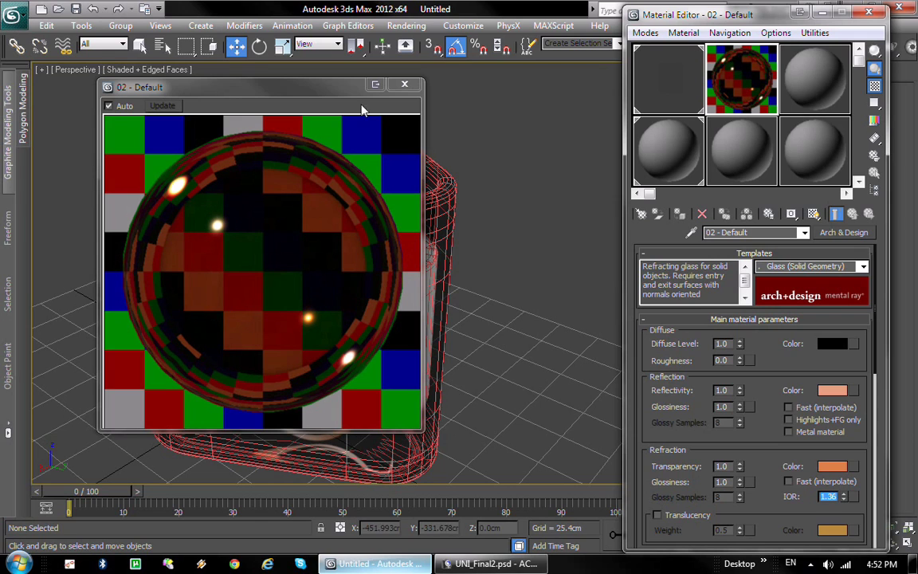
left_click(406, 85)
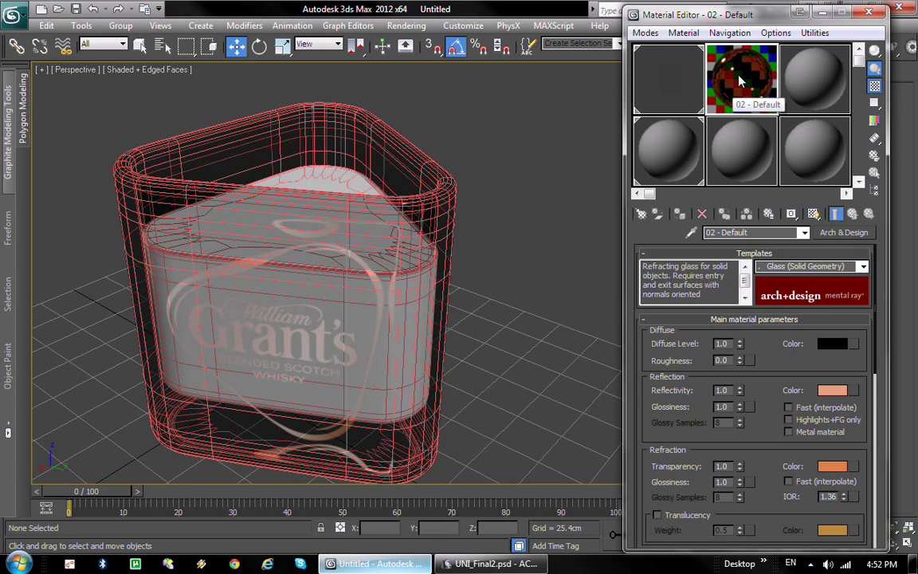
- Assign the orange glass material to the Whisky object inside the container and close the Material Editor
left_click_drag(339, 182, 339, 181)
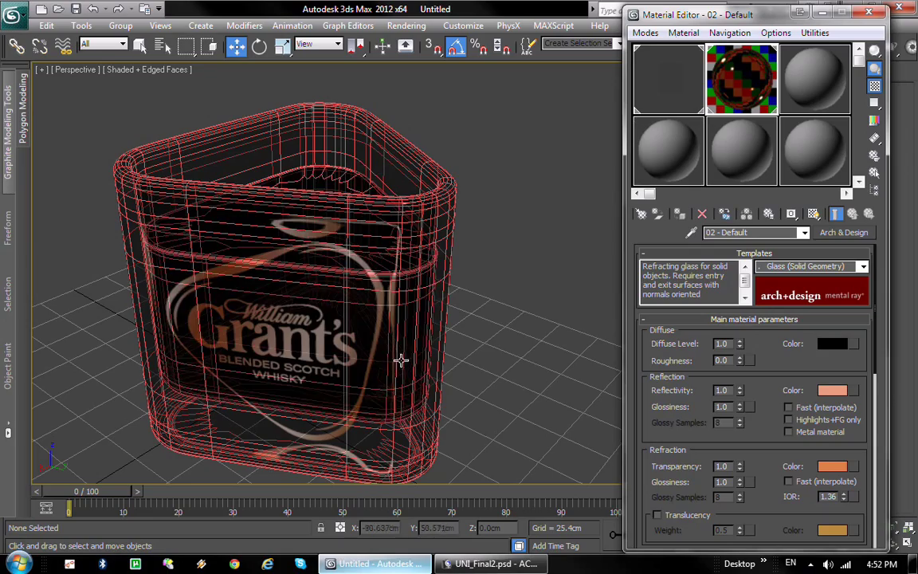
mouse_move(393, 359)
middle_mouse_down("alt")
mouse_move(417, 334)
mouse_move(370, 337)
mouse_move(393, 352)
middle_mouse_up("alt")
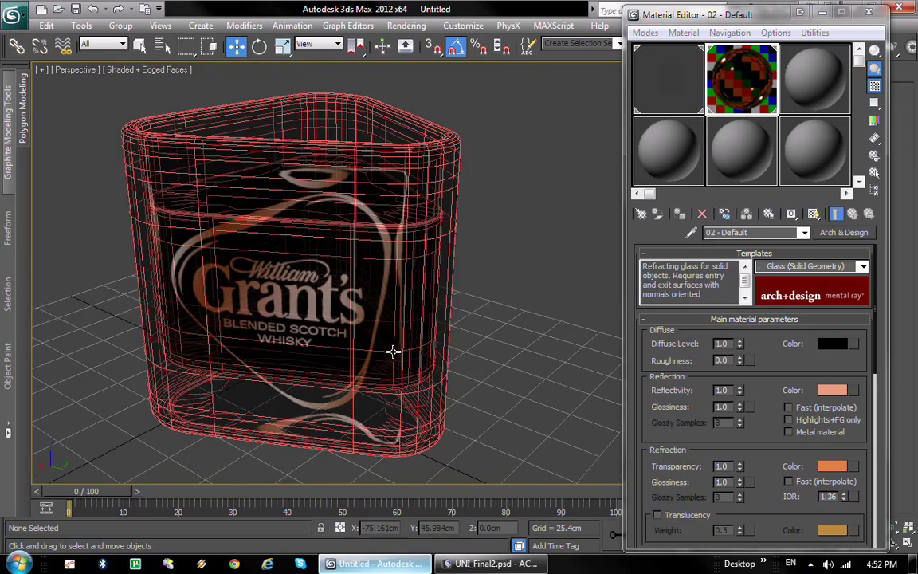
left_click(869, 12)
- Create a box with the Cube creation method, about 38.5 cm per side, on the grid beside the container
middle_click_drag(562, 268, 449, 373, "alt")
scroll(467, 367, "down", 4)
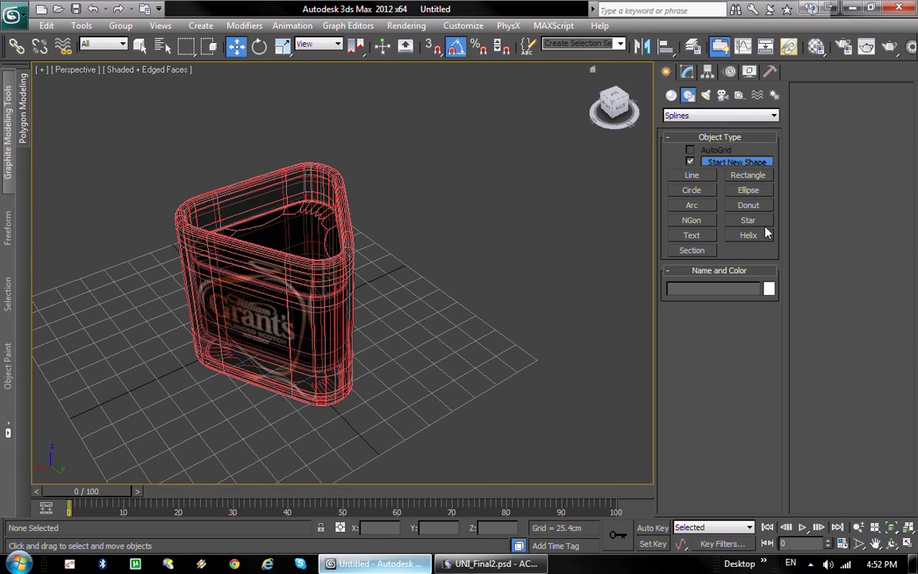
left_click(672, 96)
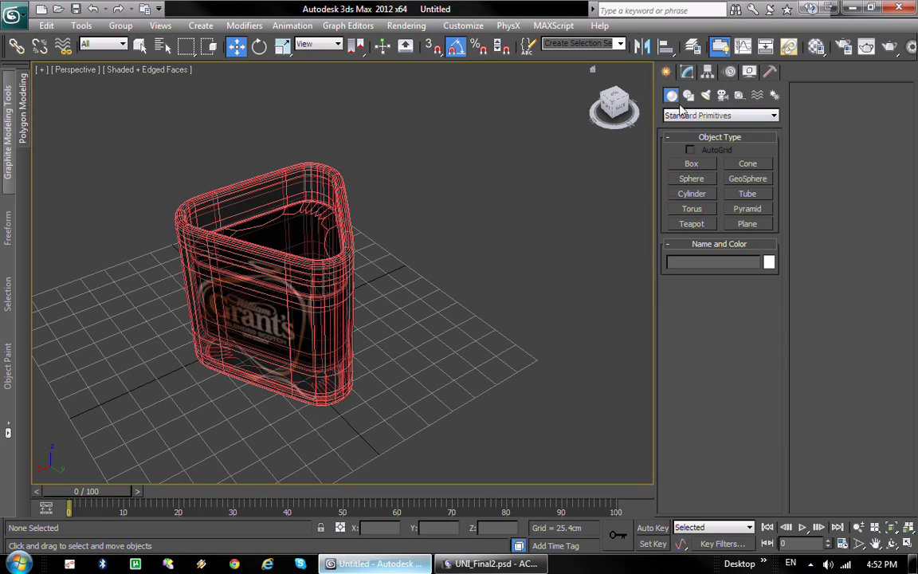
left_click(692, 165)
left_click(684, 300)
middle_click_drag(439, 294, 495, 327, "alt")
left_click_drag(496, 328, 486, 353)
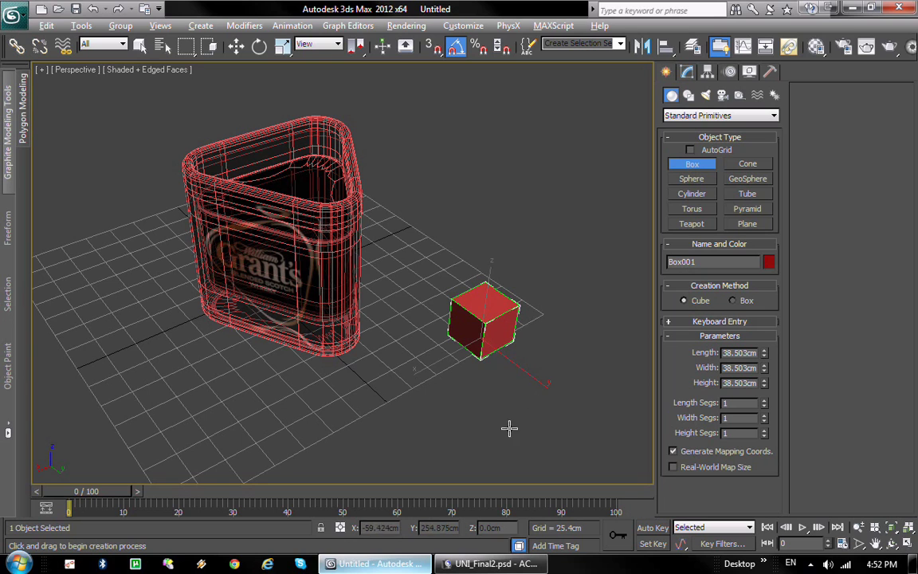
- Set the cube's length, width and height segments to 20 each
middle_click_drag(517, 424, 501, 367, "alt")
scroll(448, 361, "up", 5)
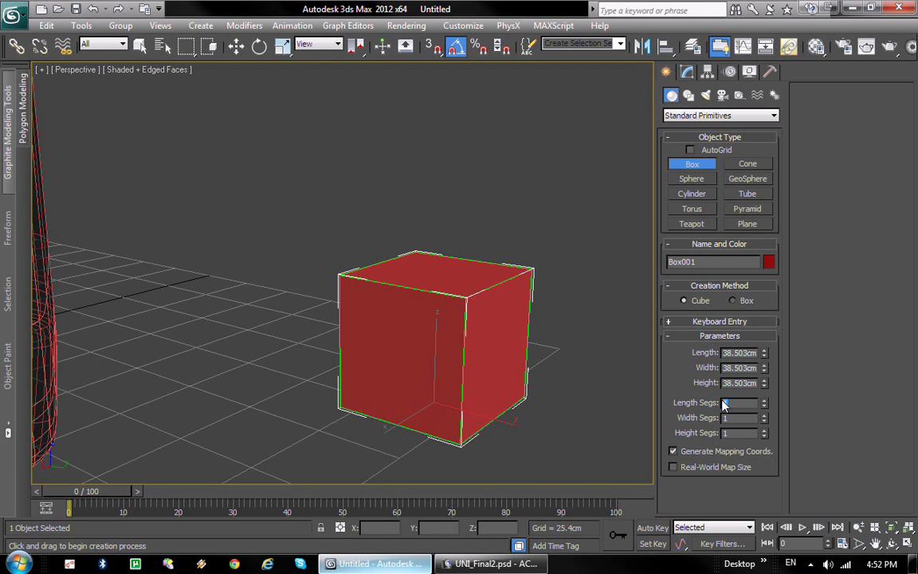
type("20")
key("Tab")
type("20")
key("Tab")
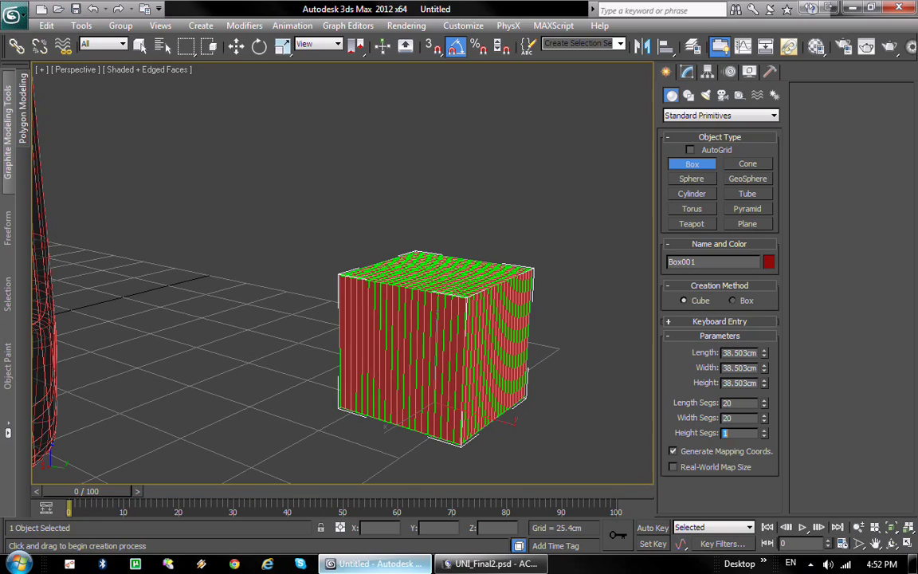
type("20")
key("Return")
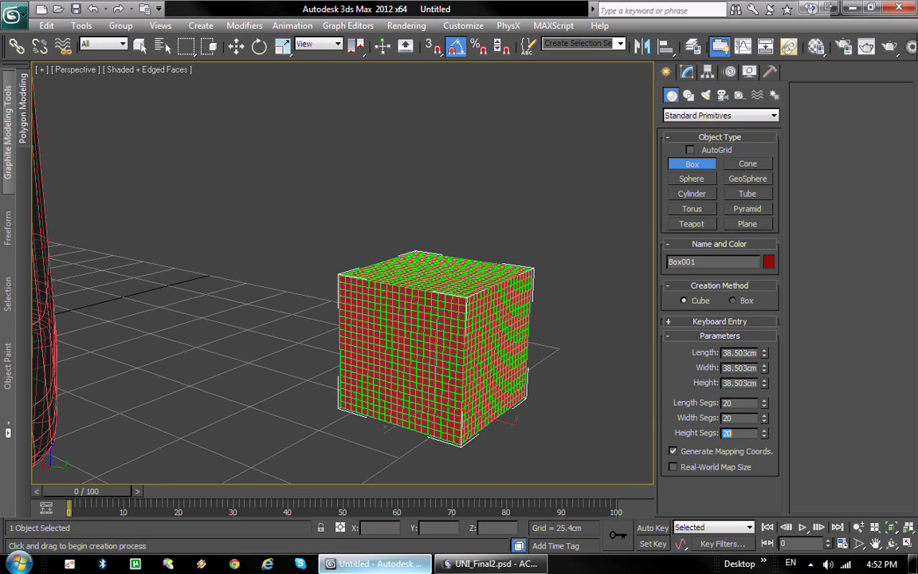
- Set the cube's length, width and height segments to 15 each in its modifier parameters
middle_click_drag(412, 351, 370, 350, "alt")
scroll(452, 383, "up", 4)
middle_click_drag(451, 383, 365, 313)
scroll(435, 359, "down", 6)
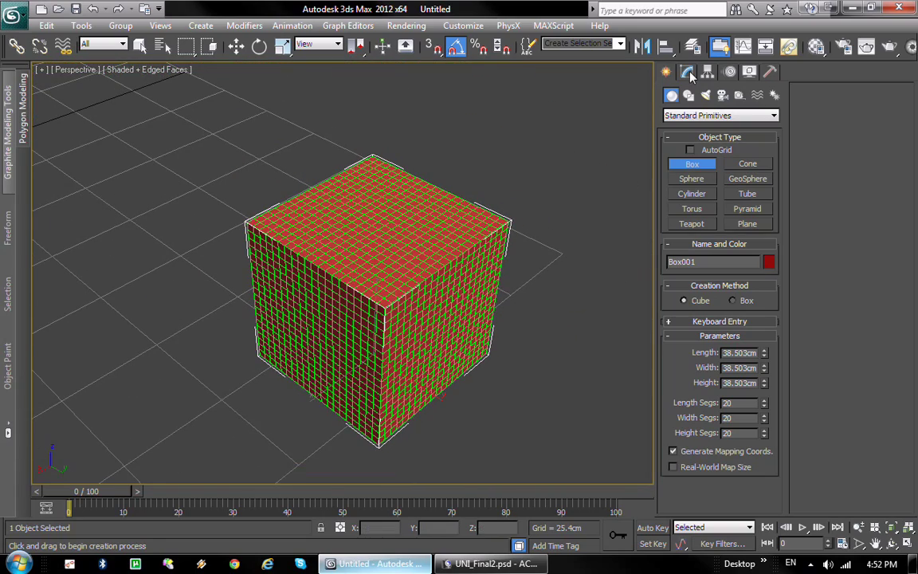
left_click(689, 72)
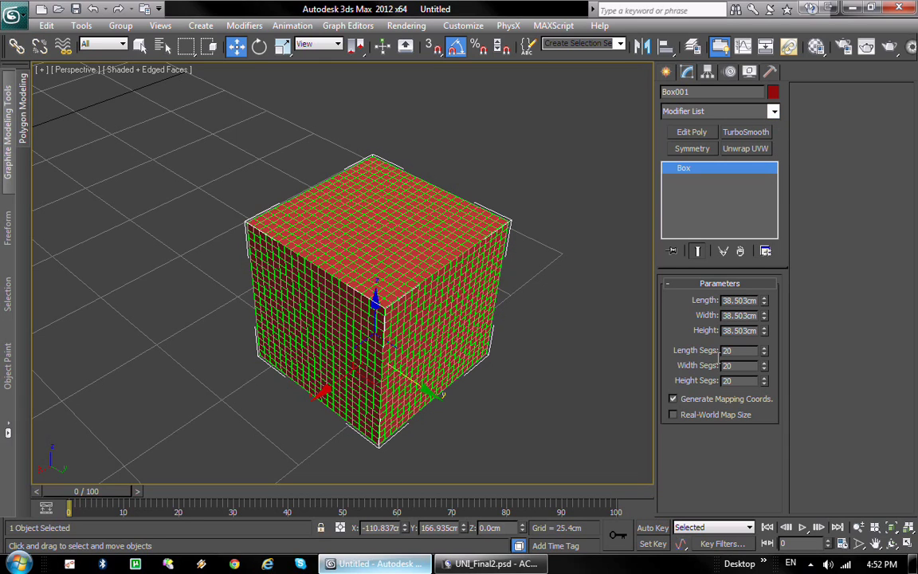
double_click(724, 351)
type("15")
key("Tab")
type("15")
key("Tab")
type("1")
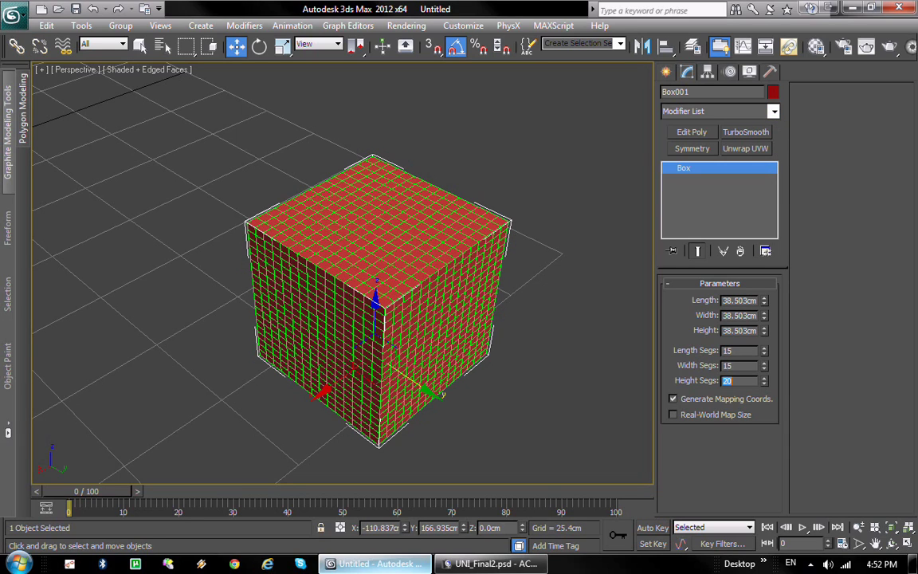
key("Return")
- Add a TurboSmooth modifier to the cube and a Noise modifier above it
middle_click_drag(446, 269, 458, 212, "alt")
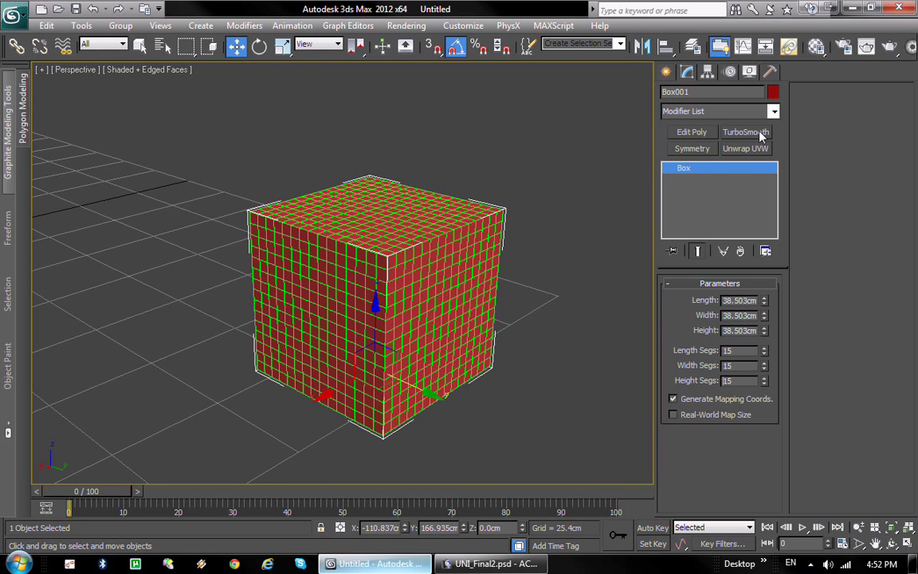
left_click(746, 132)
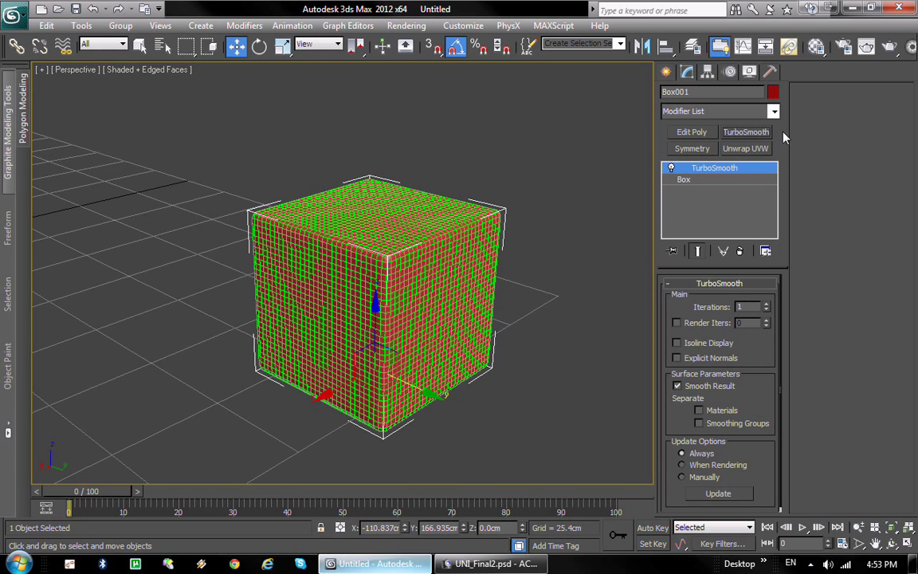
left_click(774, 111)
scroll(777, 114, "down", 1)
key("n")
key("Return")
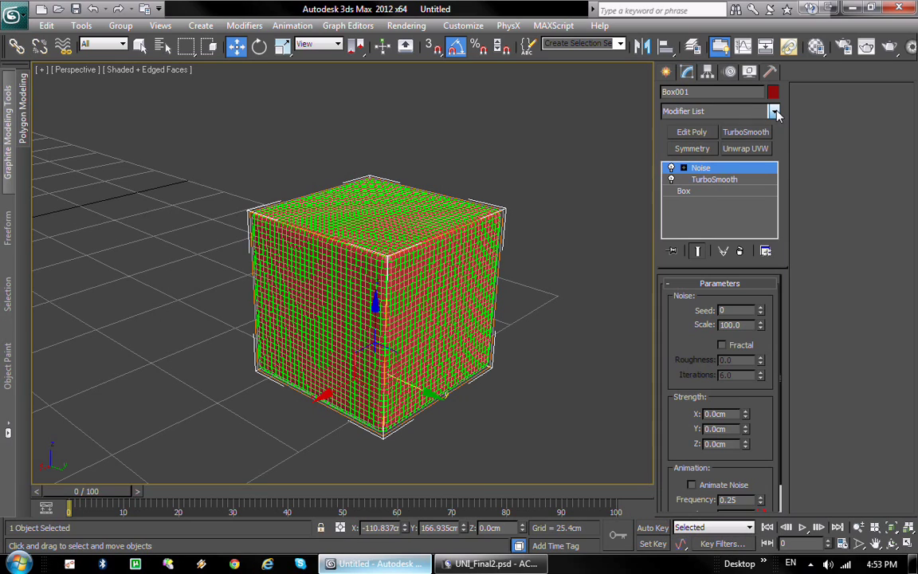
- Make the noise fractal with scale 11.31 and strength X 3.795 cm, Y 4.13 cm and Z 4.15 cm
left_click(723, 346)
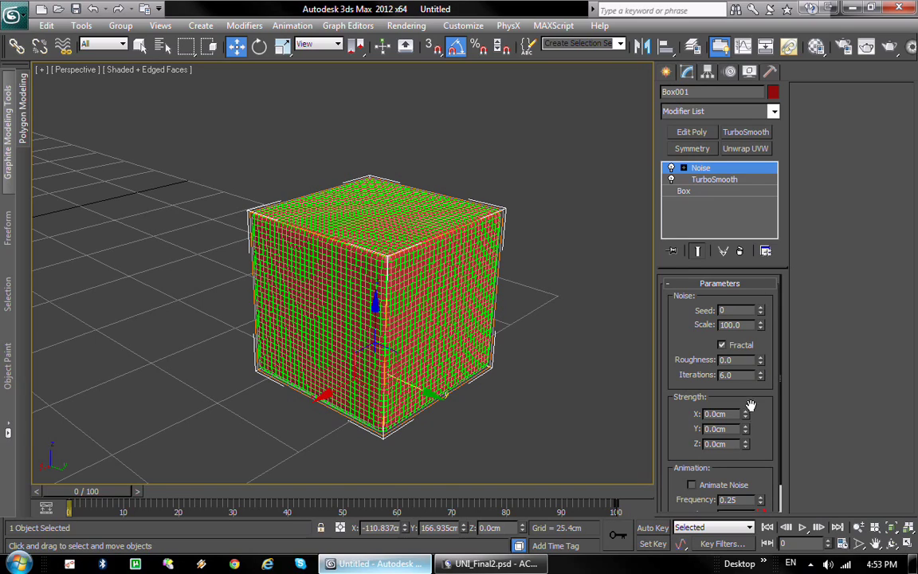
left_click_drag(746, 413, 758, 453)
left_click_drag(747, 416, 746, 439)
left_click_drag(761, 327, 761, 337)
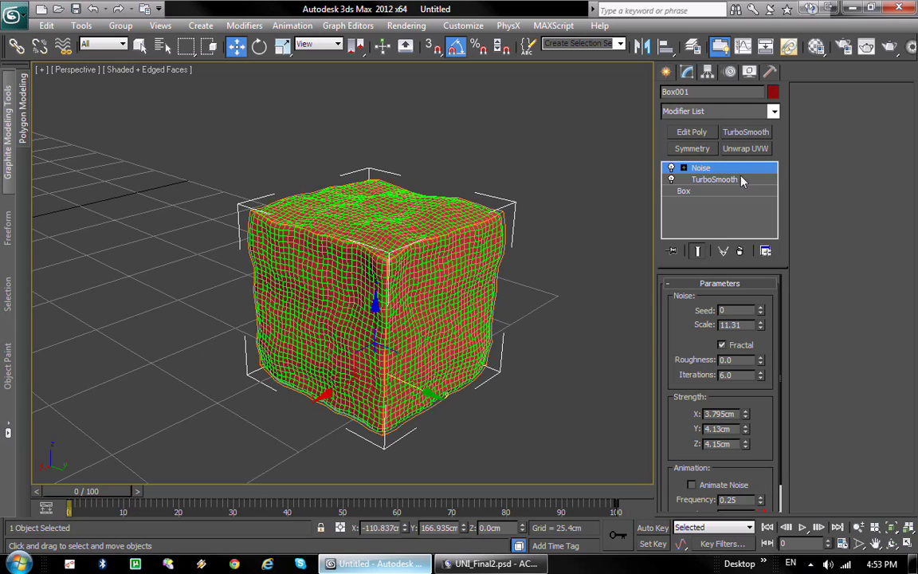
- Turn off edged faces and reduce the noise strength to X 1.936 cm, Y 2.808 cm and Z 3.611 cm
middle_click_drag(520, 283, 409, 379)
key("F4")
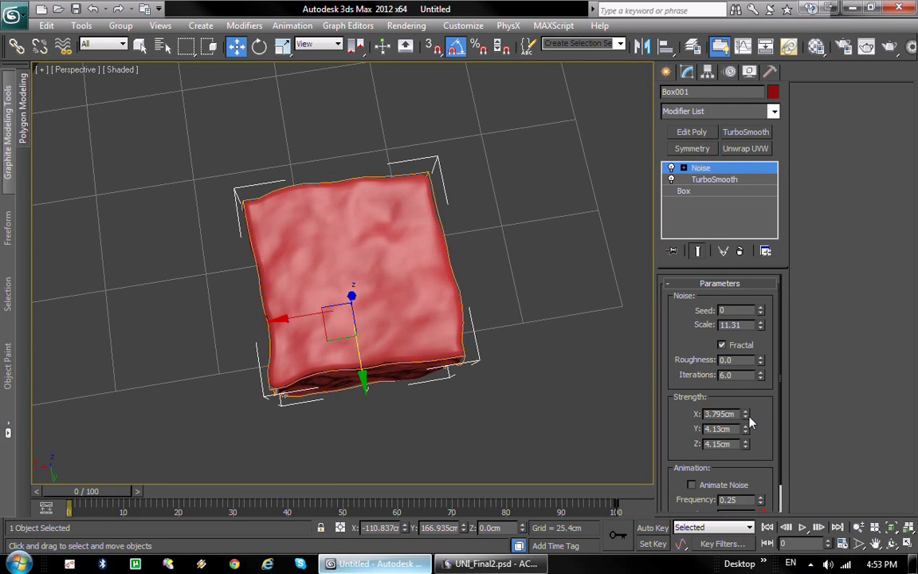
left_click_drag(746, 432, 745, 456)
left_click_drag(744, 416, 745, 447)
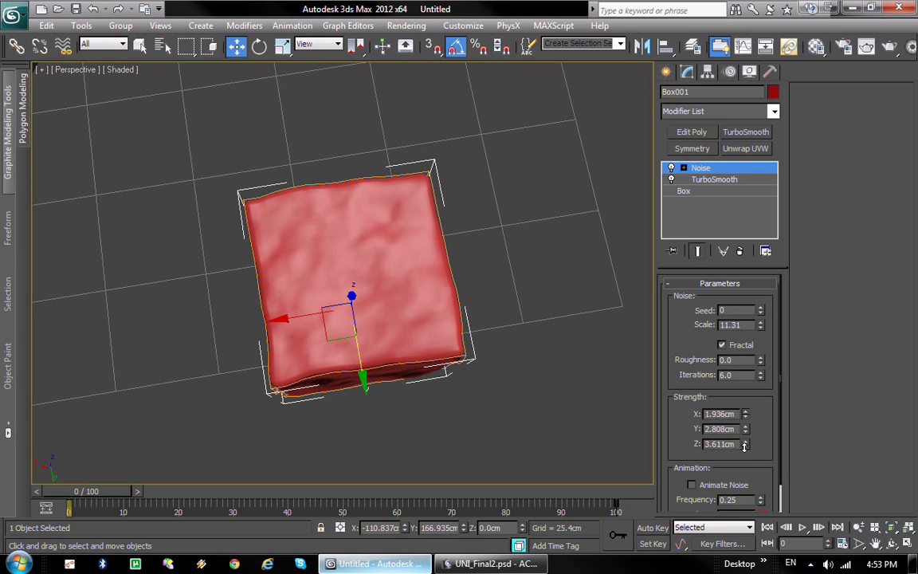
- Set the Noise modifier's seed to 3
left_click(761, 310)
left_click(761, 310)
left_click(761, 309)
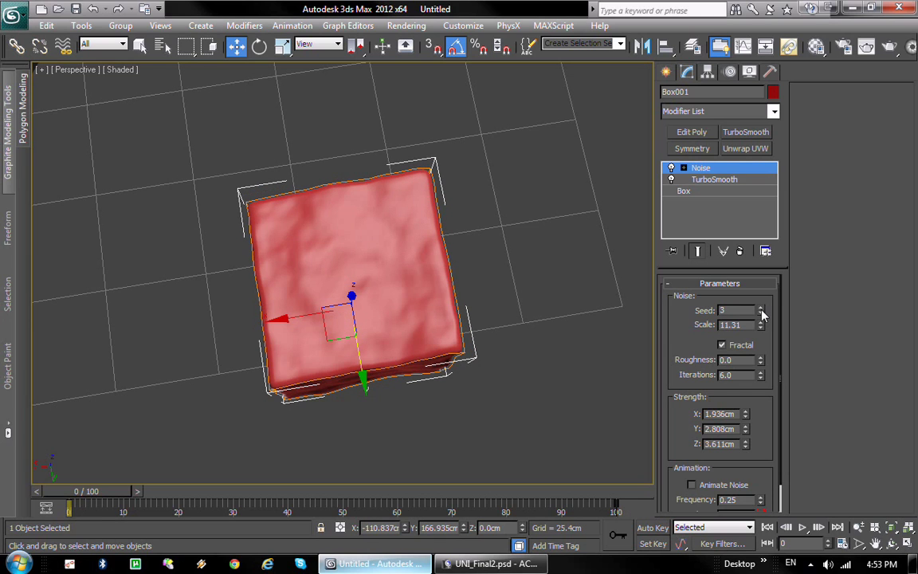
- Turn an unused material slot into an Arch & Design material and load its Frosted Glass (Physical) template
middle_click_drag(421, 361, 476, 287, "alt")
scroll(621, 165, "down", 2)
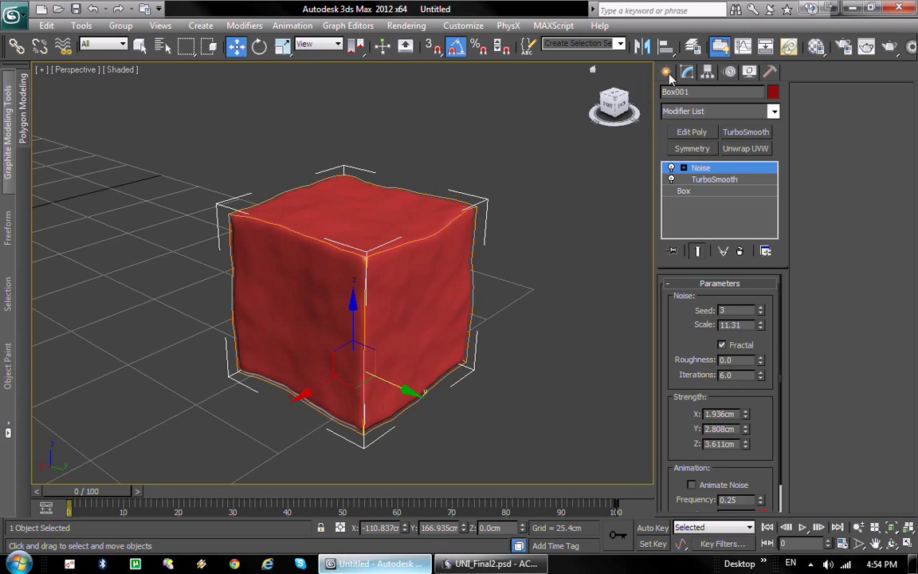
left_click(568, 322)
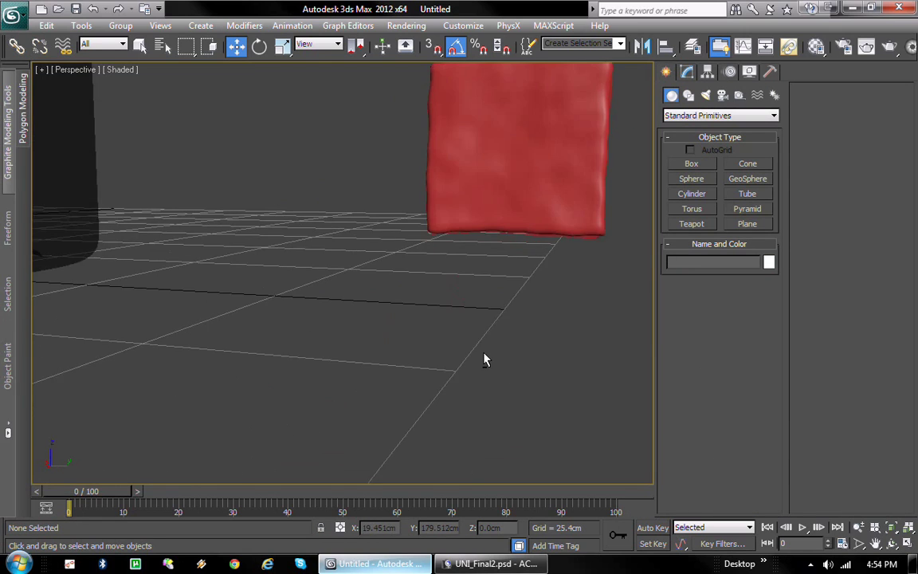
scroll(485, 363, "down", 8)
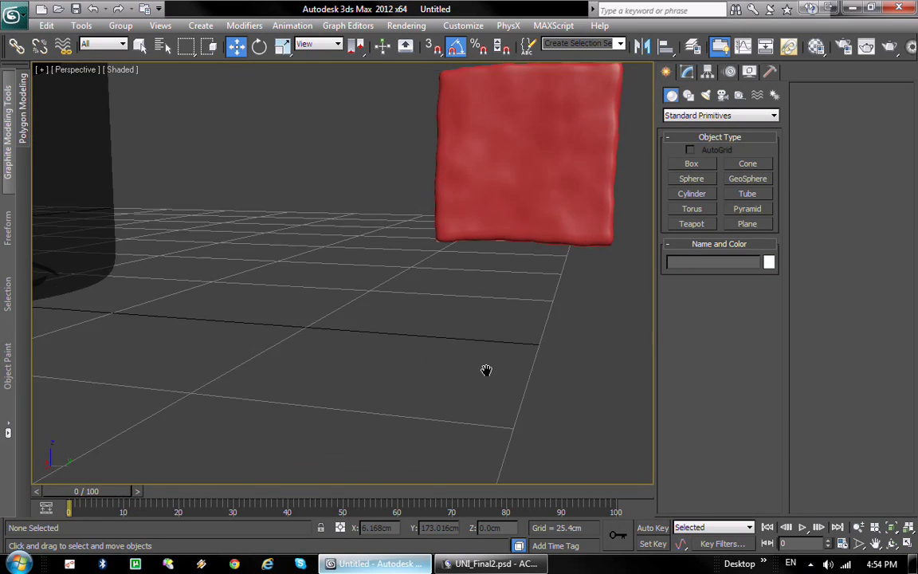
middle_click_drag(488, 385, 449, 327, "alt")
key("m")
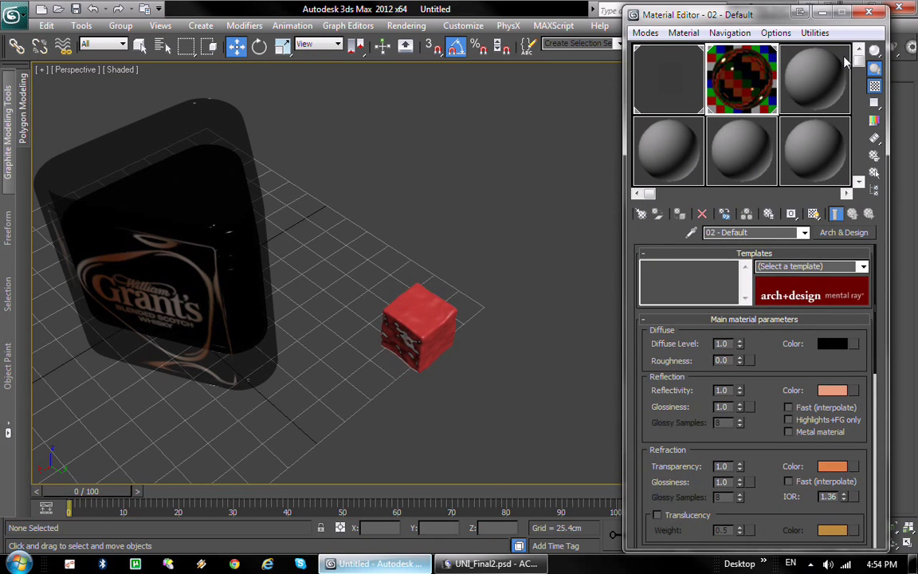
left_click(809, 76)
left_click(843, 232)
double_click(351, 406)
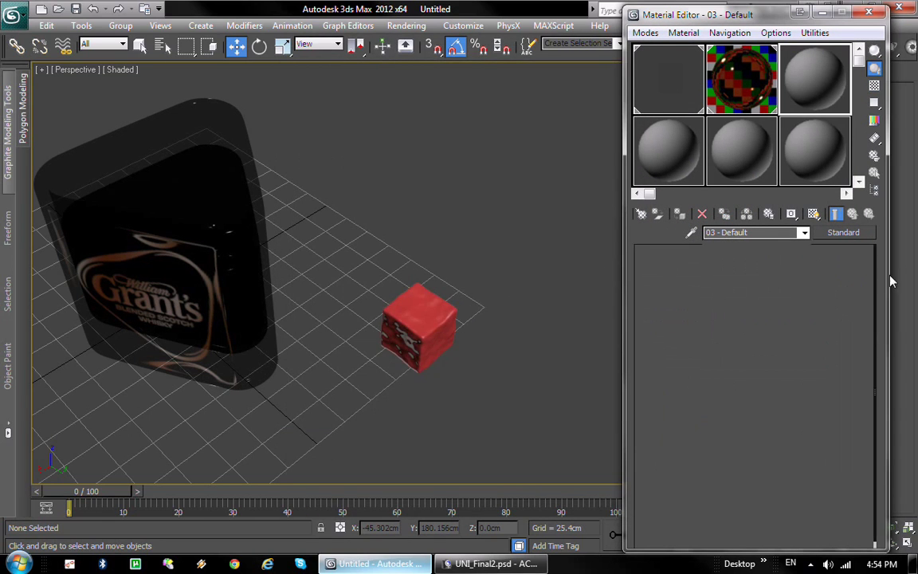
left_click(782, 267)
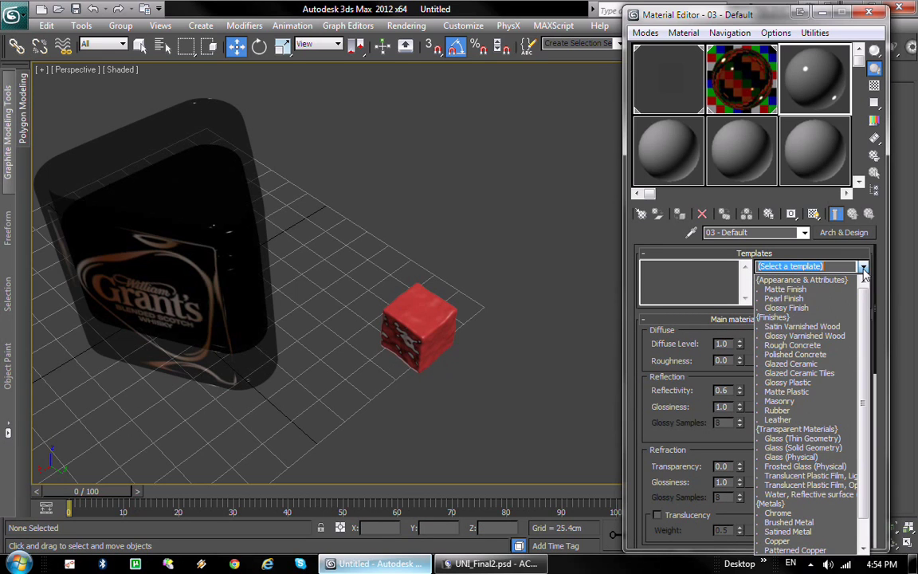
left_click(800, 466)
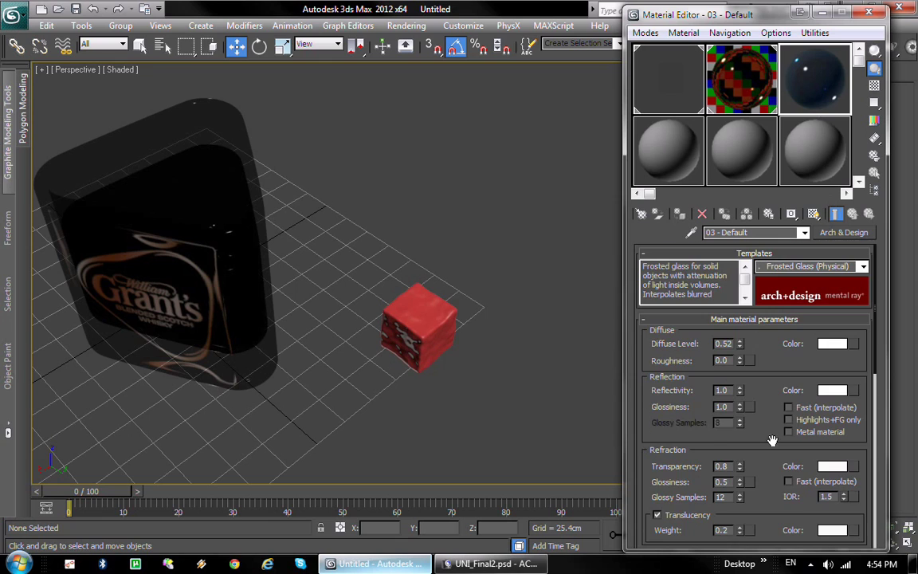
- Lighten the frosted glass's refraction Color at Max Distance to a very pale blue and set its Max Distance to 44.958 cm
scroll(708, 363, "down", 10)
left_click(765, 452)
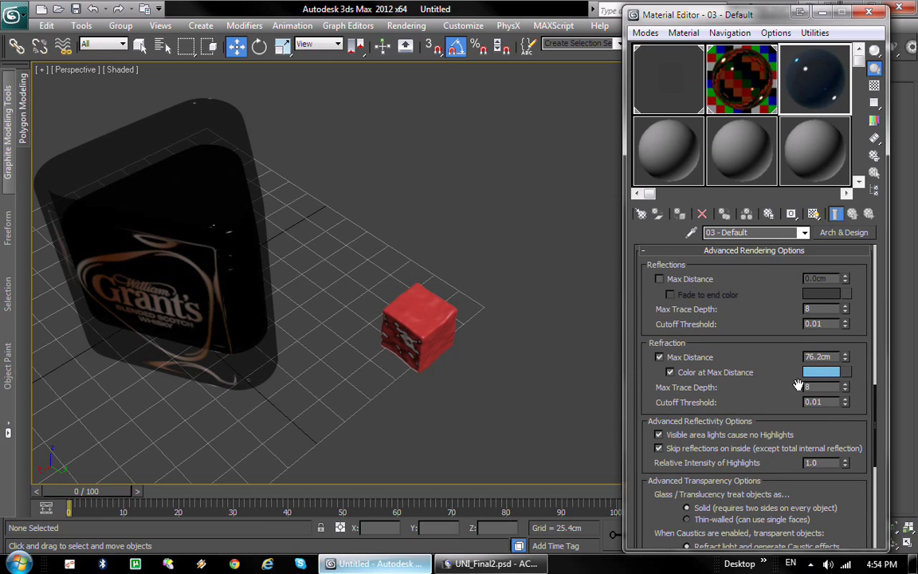
left_click(831, 372)
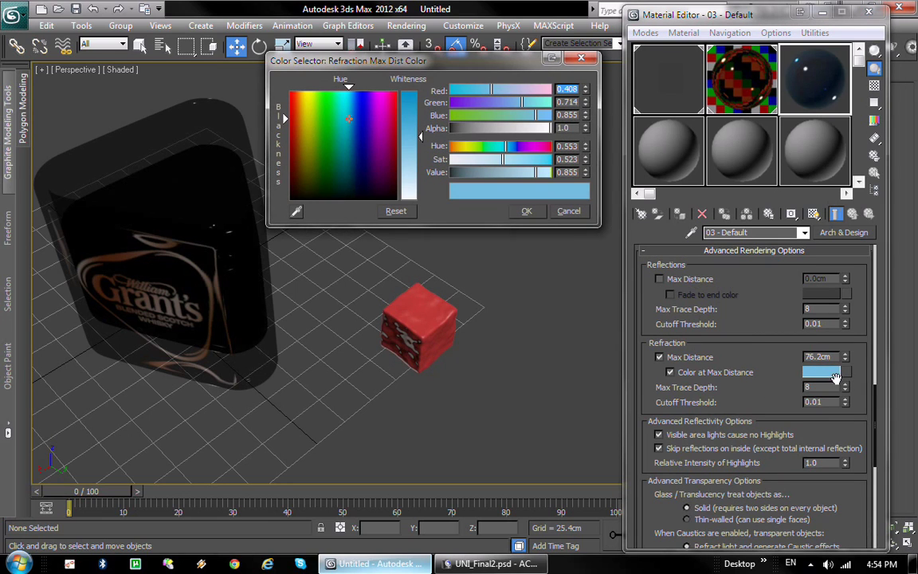
left_click_drag(416, 177, 418, 183)
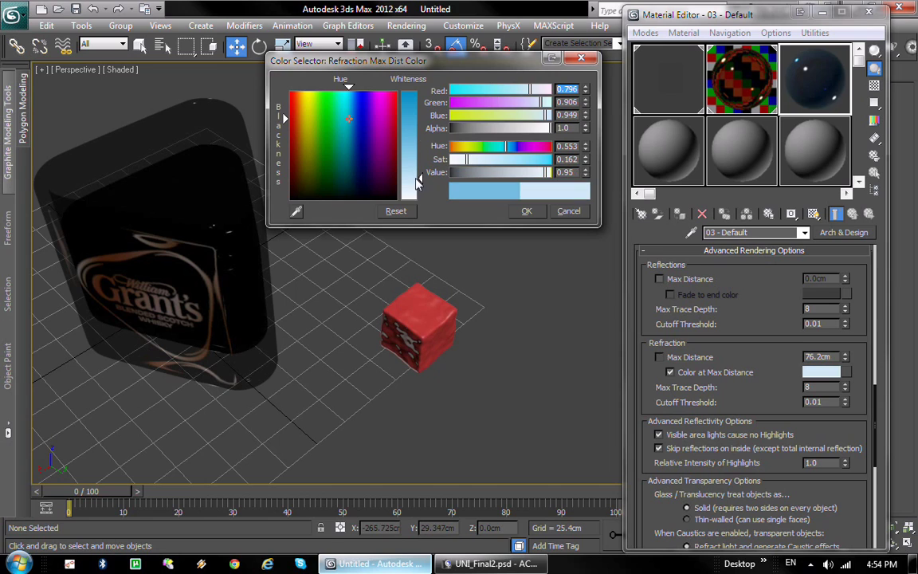
left_click(536, 212)
double_click(810, 80)
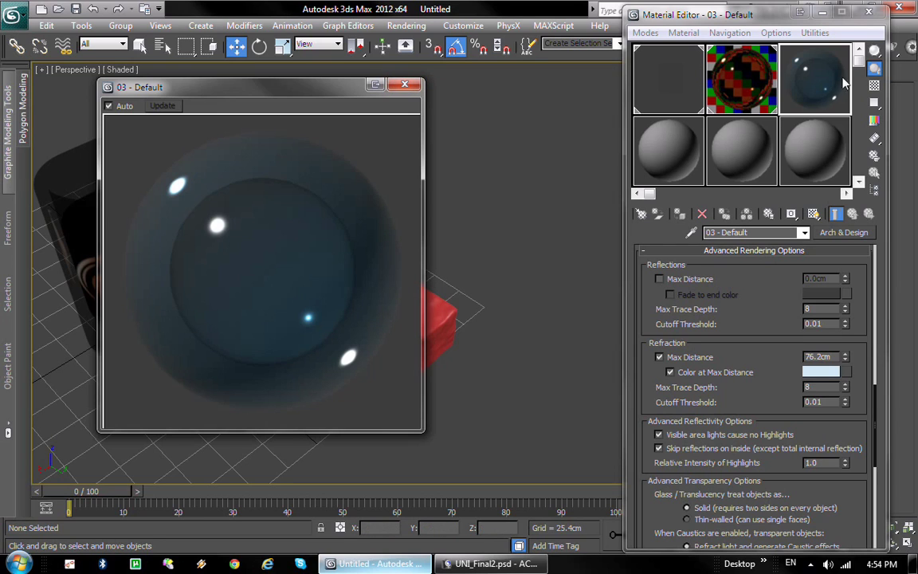
left_click(416, 86)
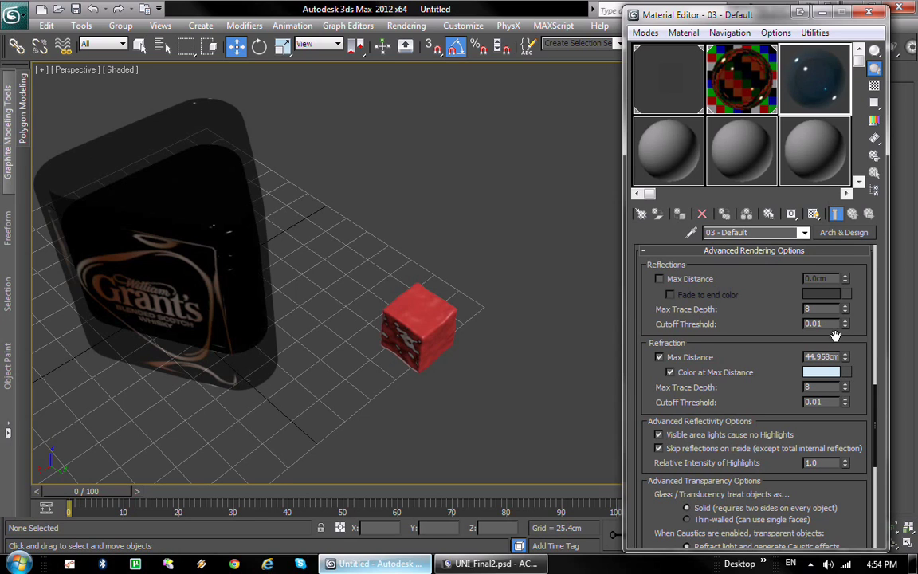
- Assign the frosted glass material to the noise-deformed cube and close the Material Editor
left_click_drag(801, 85, 474, 303)
middle_click_drag(513, 297, 506, 300, "alt")
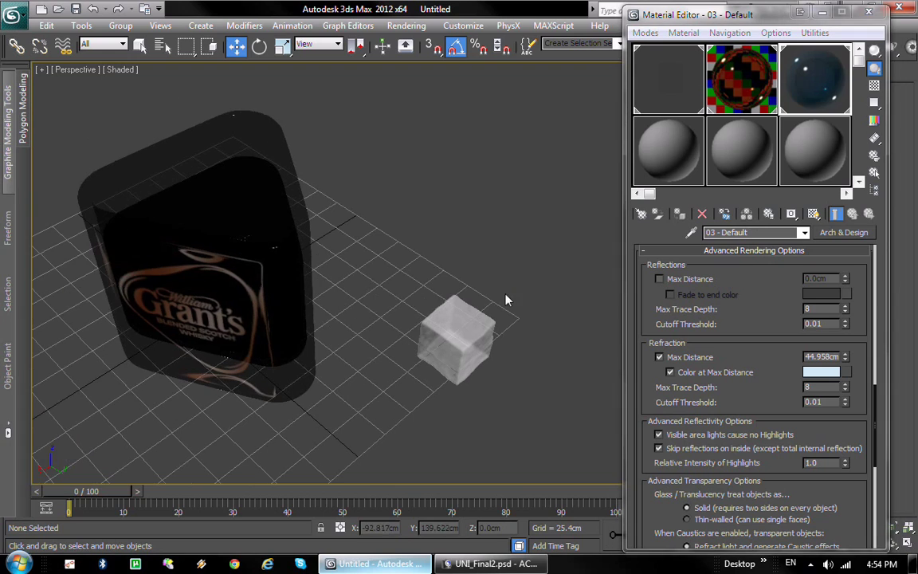
left_click(870, 12)
- In the top view, move the cube from beside the container to inside its triangular outline
middle_click_drag(439, 282, 473, 343)
key("alt+w")
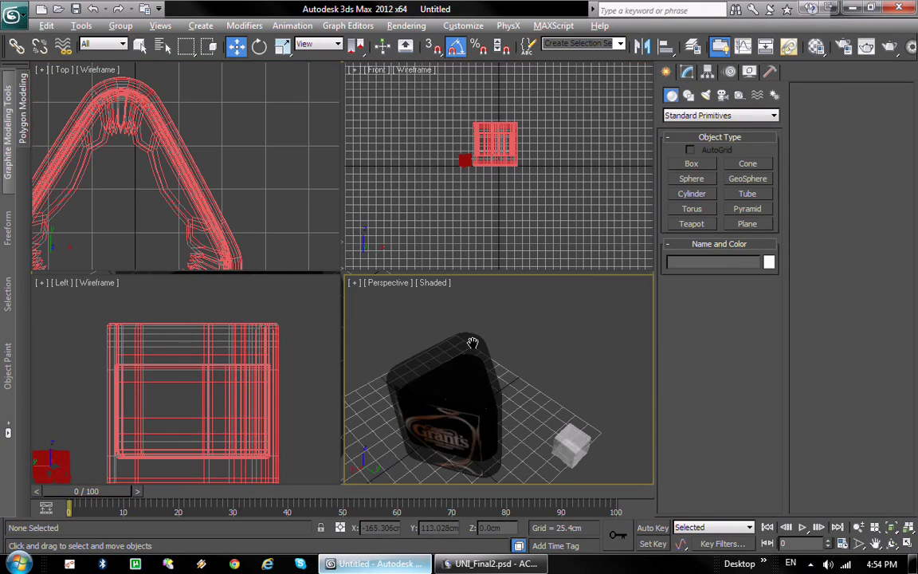
left_click(241, 238)
key("alt+w")
scroll(248, 266, "down", 3)
middle_click_drag(299, 297, 440, 399)
left_click(239, 149)
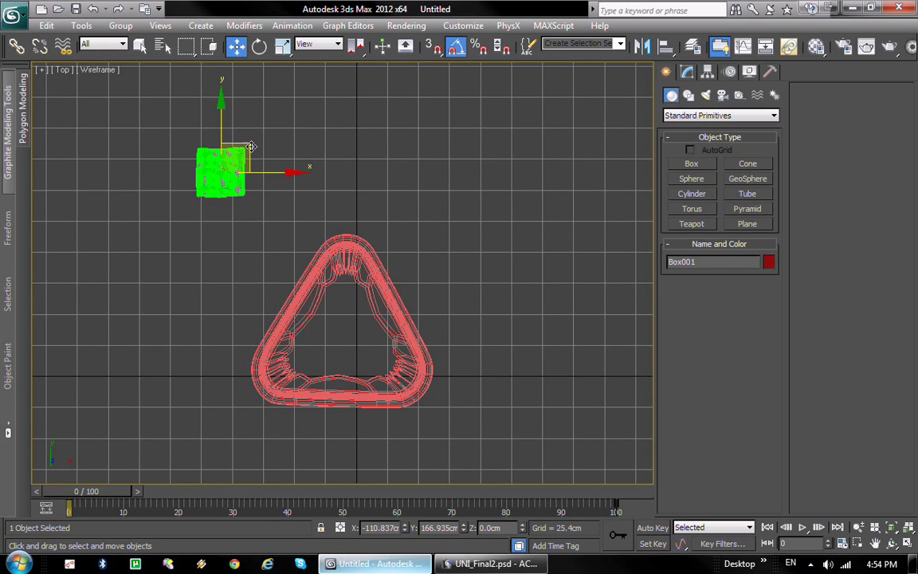
left_click_drag(251, 147, 379, 310)
- Clone the cube once as an instance inside the container, at about X 6 cm, Y 19 cm
scroll(378, 310, "up", 2)
middle_click_drag(379, 309, 412, 311)
mouse_move(392, 249)
left_mouse_down("shift")
mouse_move(398, 314)
mouse_move(419, 324)
left_mouse_up("shift")
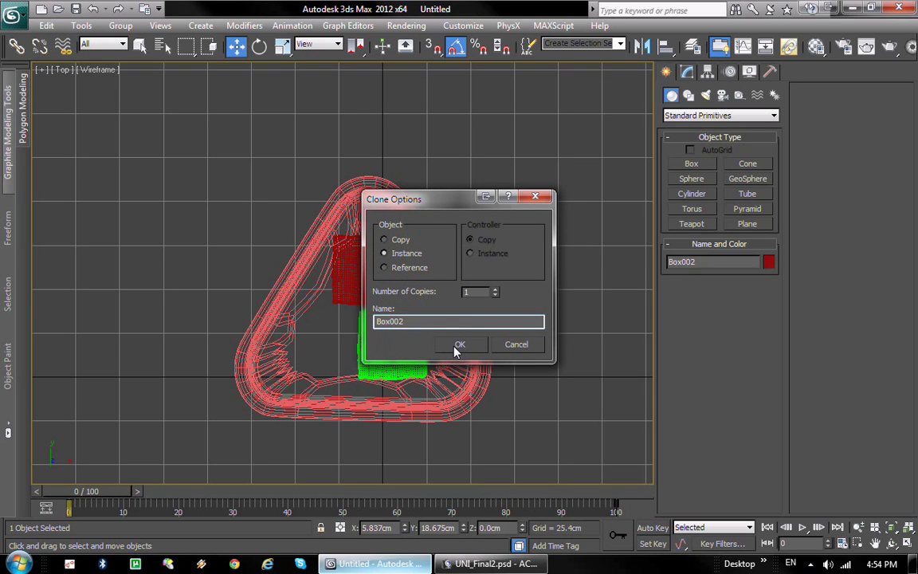
left_click(460, 344)
- In the front view, select only the two cubes and raise them about 83 cm so they straddle the whisky's surface
scroll(460, 344, "down", 2)
key("alt+w")
right_click(480, 213)
key("alt+w")
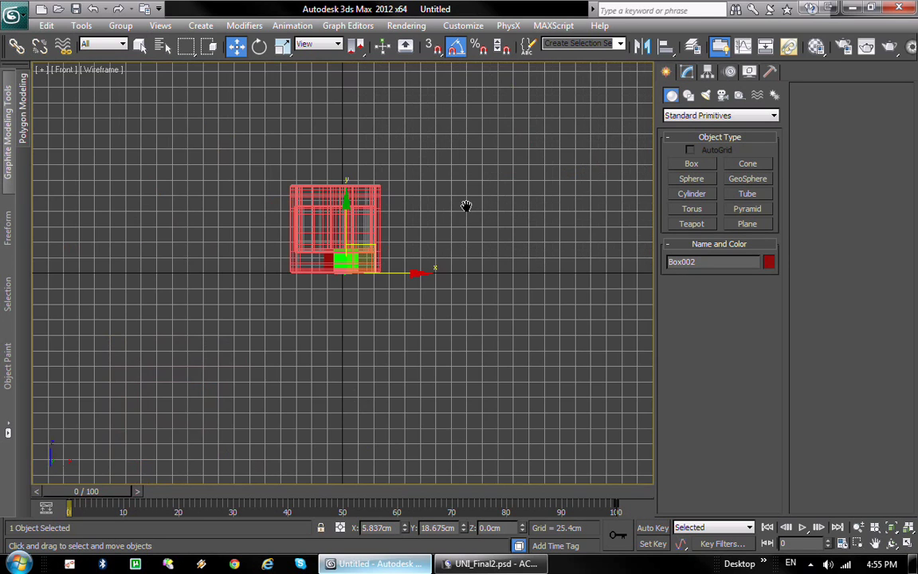
scroll(474, 253, "up", 6)
middle_click_drag(371, 299, 712, 348)
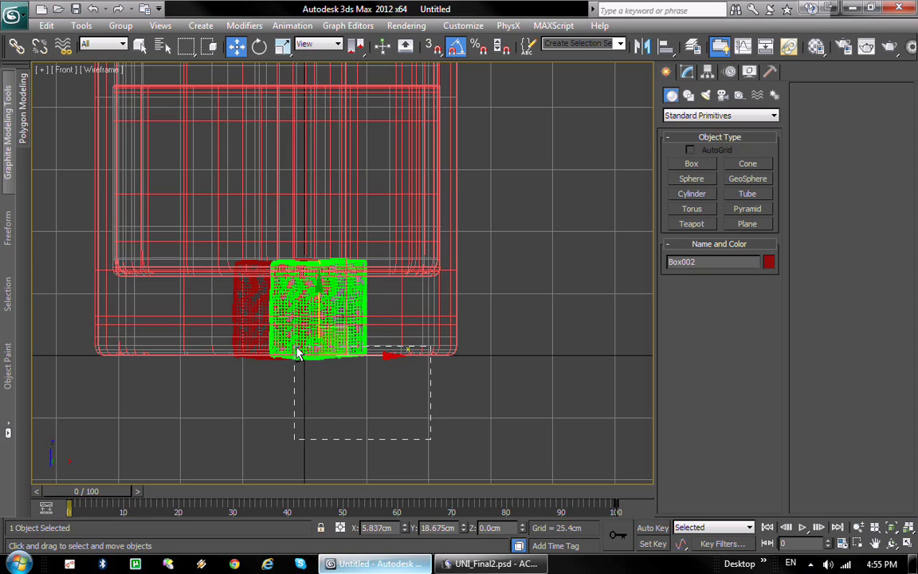
left_click_drag(299, 353, 295, 343)
left_click_drag(247, 312, 244, 306)
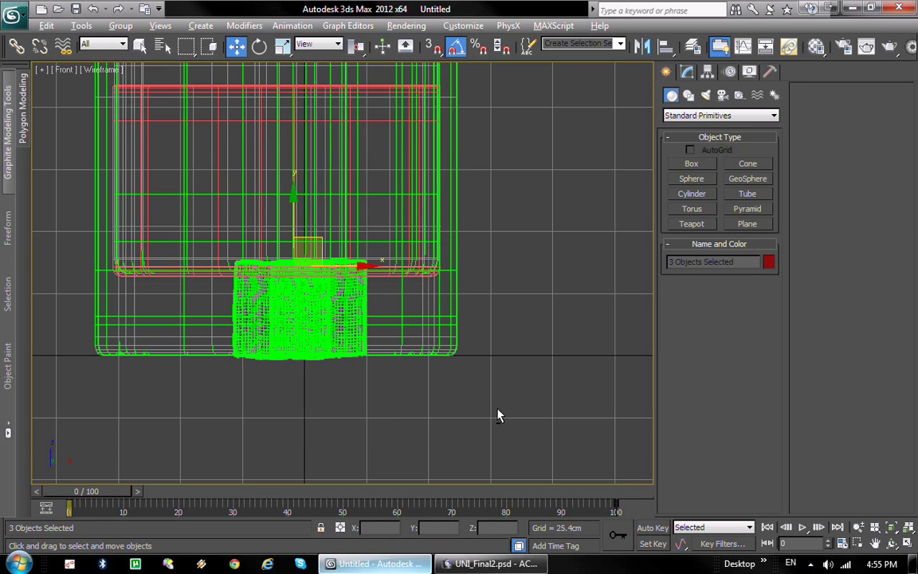
left_click(412, 238, "alt")
middle_click_drag(492, 294, 551, 384)
left_click_drag(363, 352, 363, 143)
- Tilt the original cube to about X 35°, Y 19°, Z -57° and the cloned cube to about X 48°, Y 8°, Z -18°
middle_click_drag(326, 272, 413, 370)
scroll(413, 370, "up", 2)
middle_click_drag(438, 281, 393, 278)
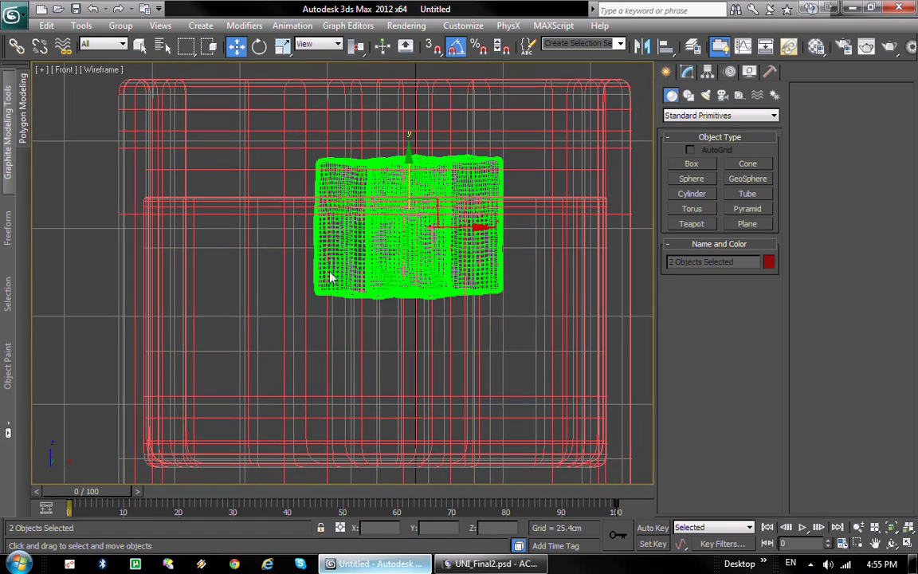
left_click(260, 48)
middle_click_drag(328, 211, 295, 254)
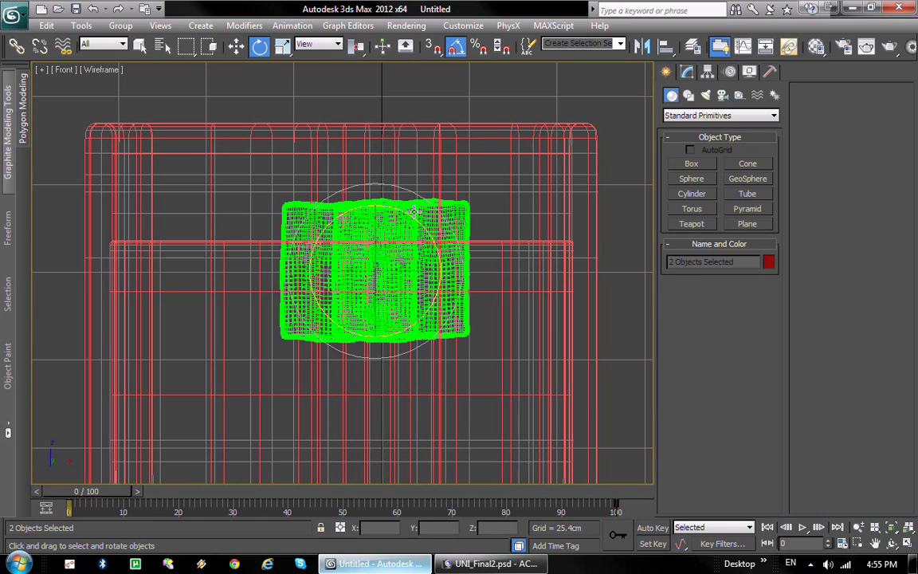
left_click(408, 218, "alt")
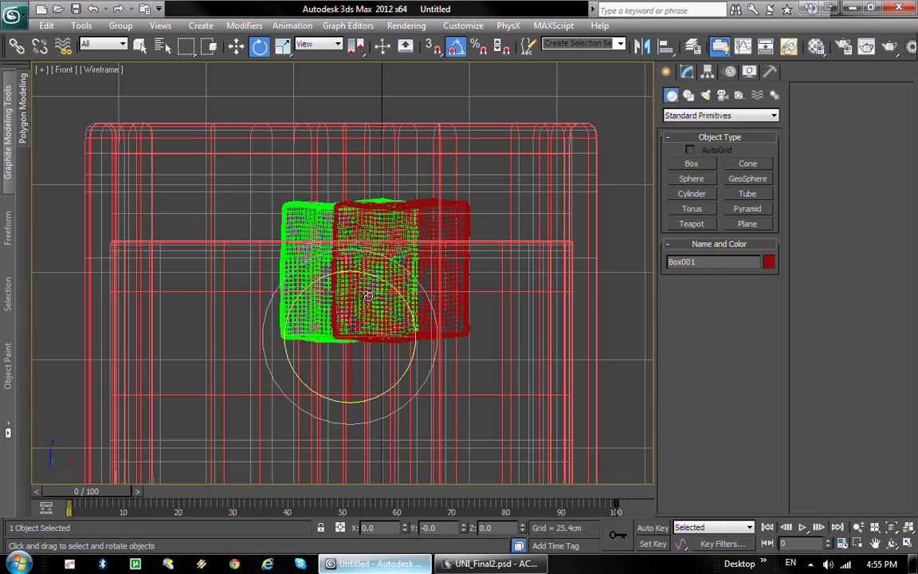
left_click_drag(368, 300, 306, 352)
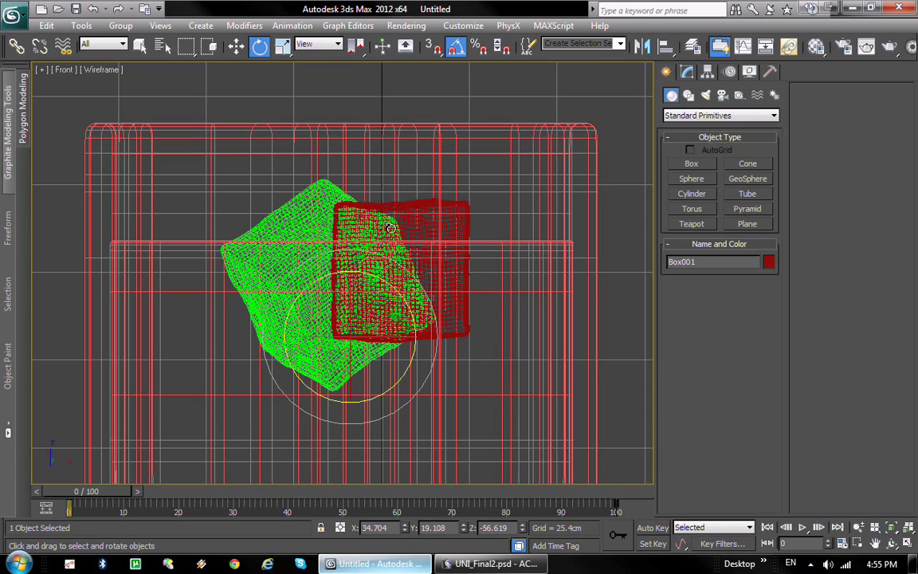
left_click(435, 231)
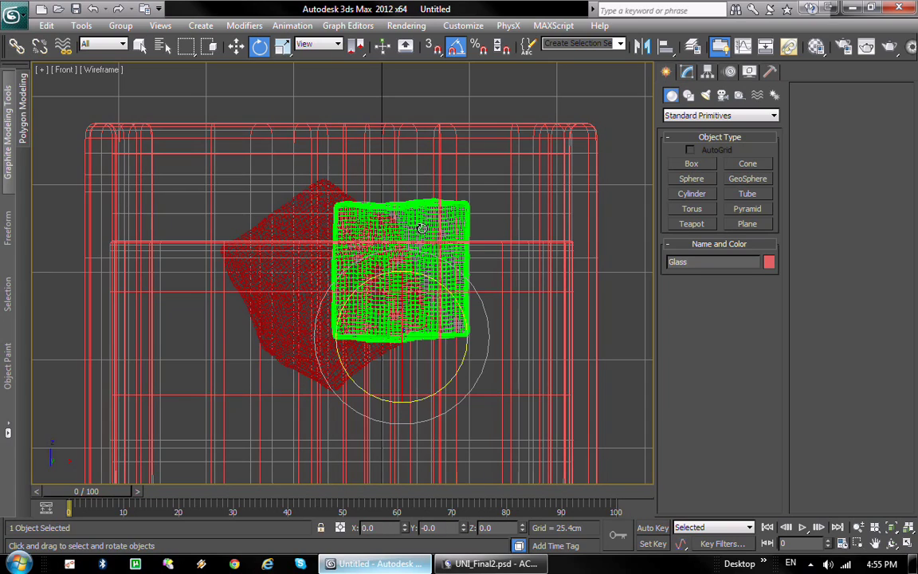
left_click_drag(416, 295, 397, 324, "shift")
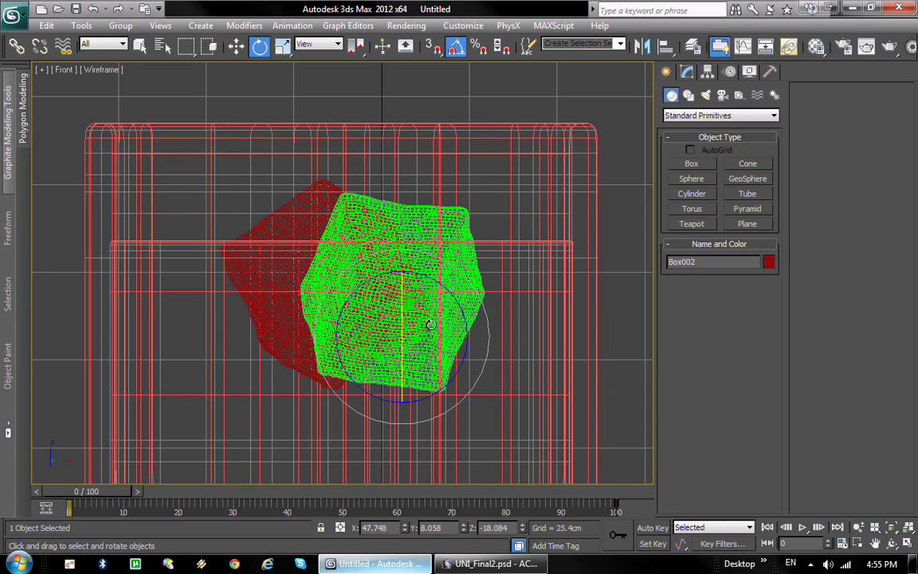
- In the perspective view, shift the cloned cube horizontally about 20 cm along negative X and 8 cm along positive Y
key("alt+w")
key("alt+w")
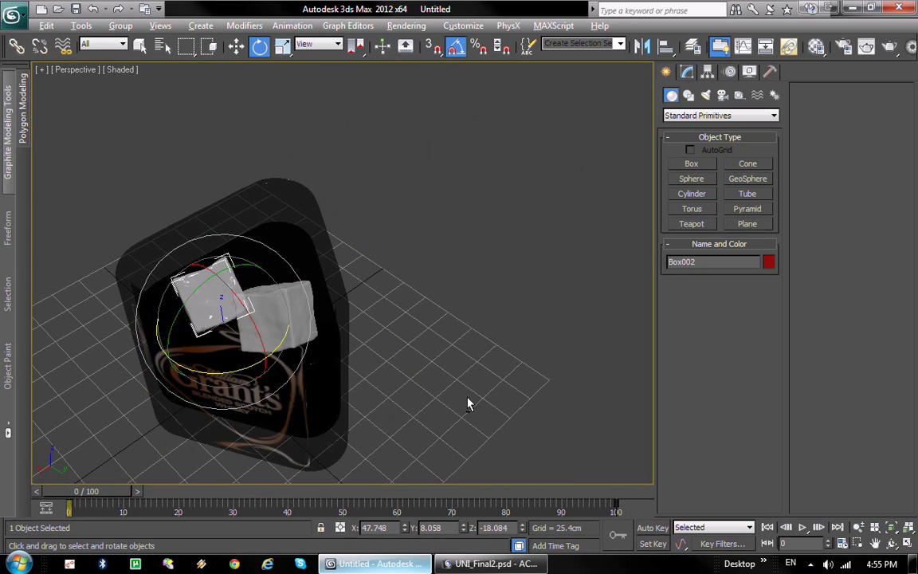
scroll(382, 385, "up", 5)
middle_click_drag(486, 363, 496, 451, "alt")
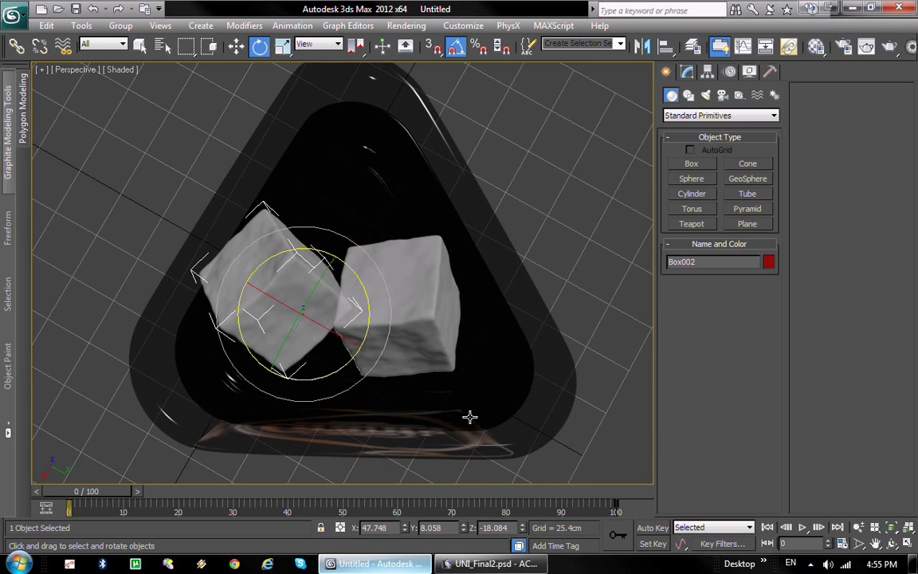
key("w")
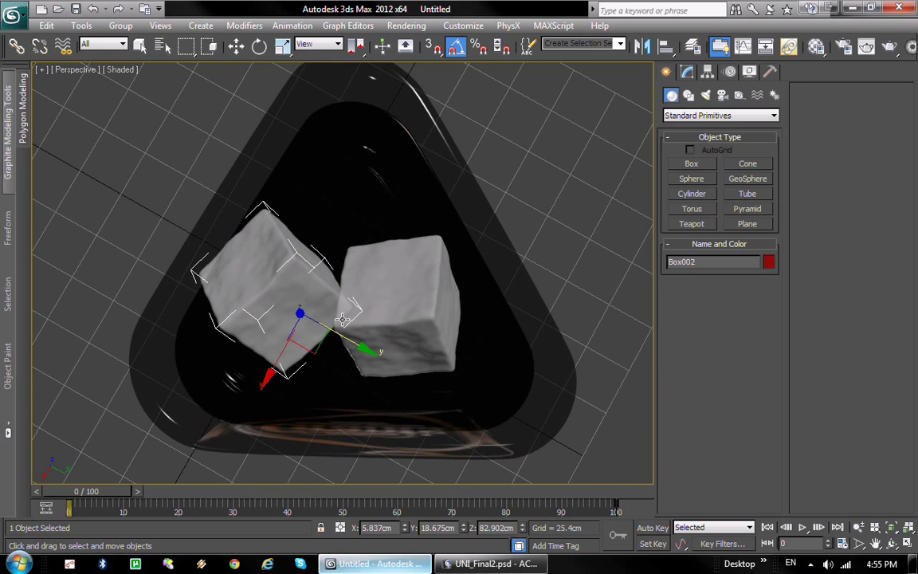
mouse_move(341, 321)
left_mouse_down()
mouse_move(375, 313)
mouse_move(352, 318)
left_mouse_up()
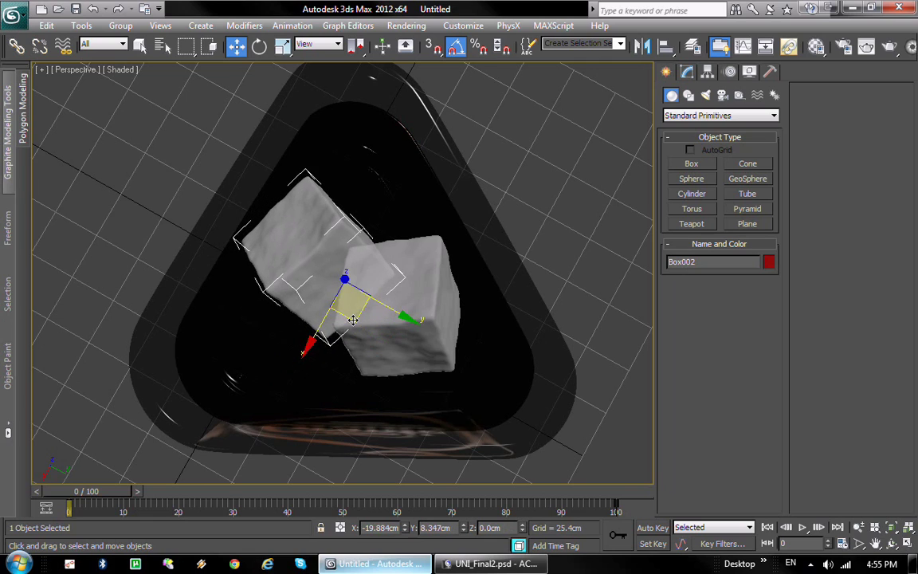
- Move the original cube horizontally away from the cloned cube so the two no longer overlap as much
left_click(430, 360)
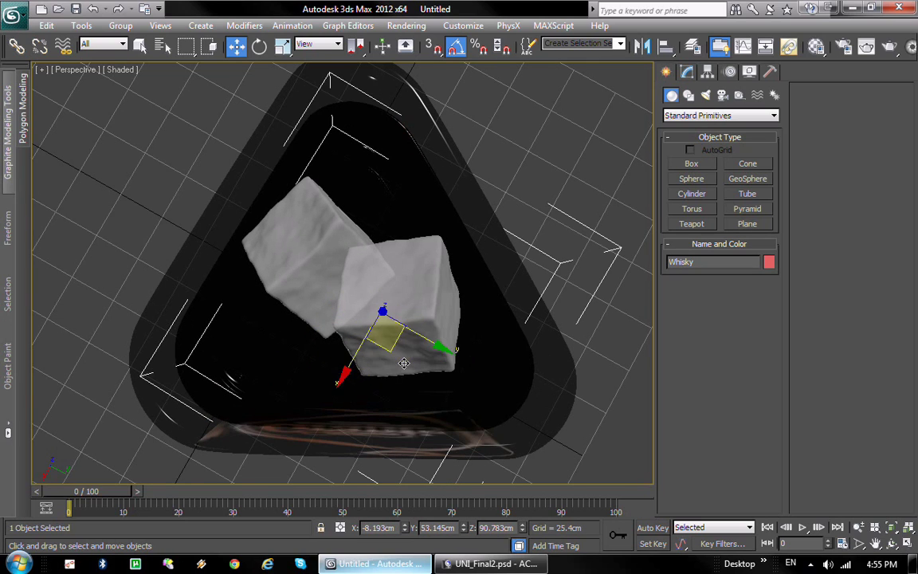
left_click(395, 327)
left_click_drag(416, 367, 431, 377)
middle_click_drag(472, 378, 535, 356, "alt")
- Rotate the original cube to a new tilt beside its clone and adjust the cloned cube's rotation
left_click(259, 46)
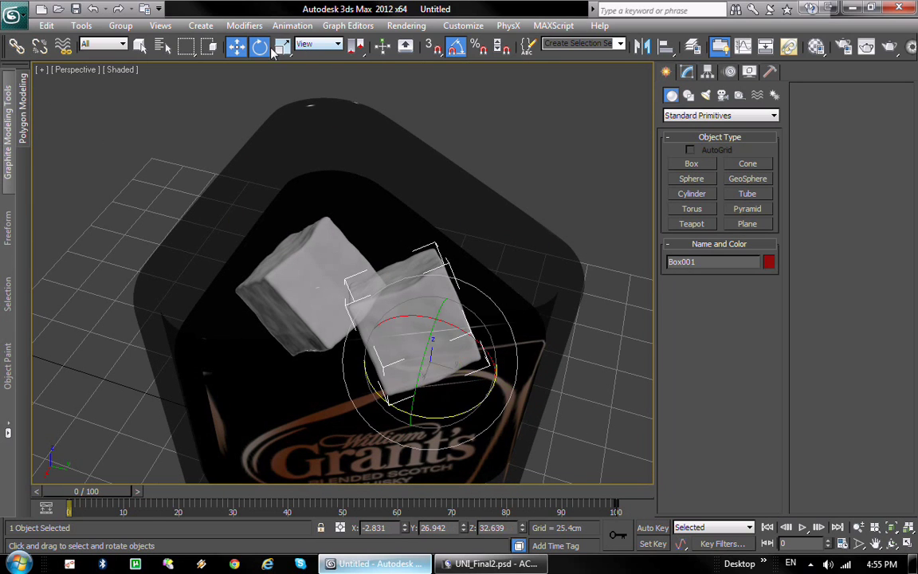
left_click_drag(403, 340, 472, 341)
middle_click_drag(423, 359, 562, 409, "alt")
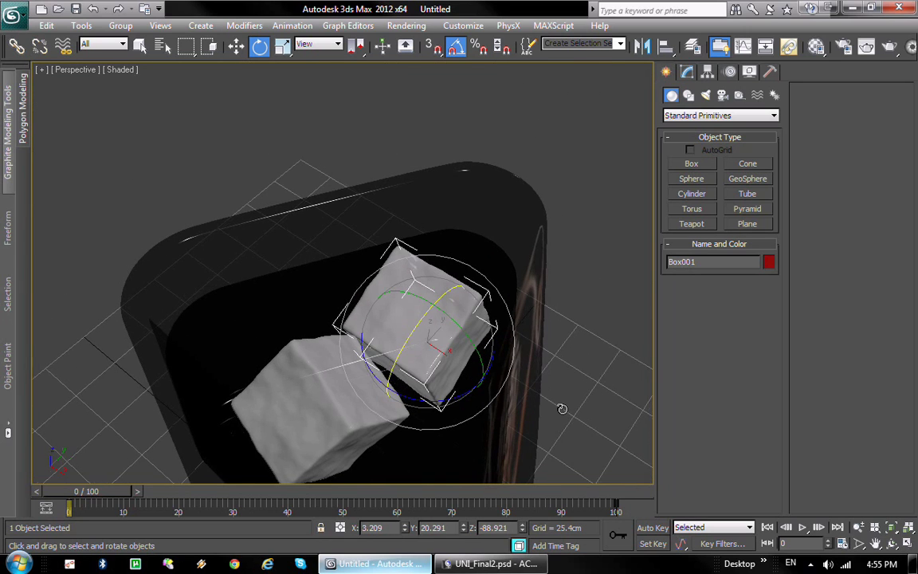
left_click(363, 403)
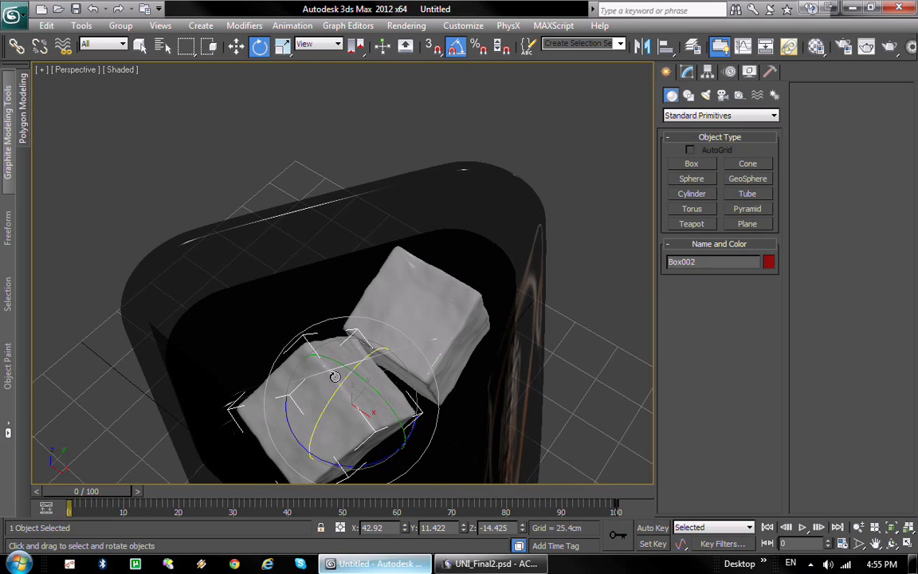